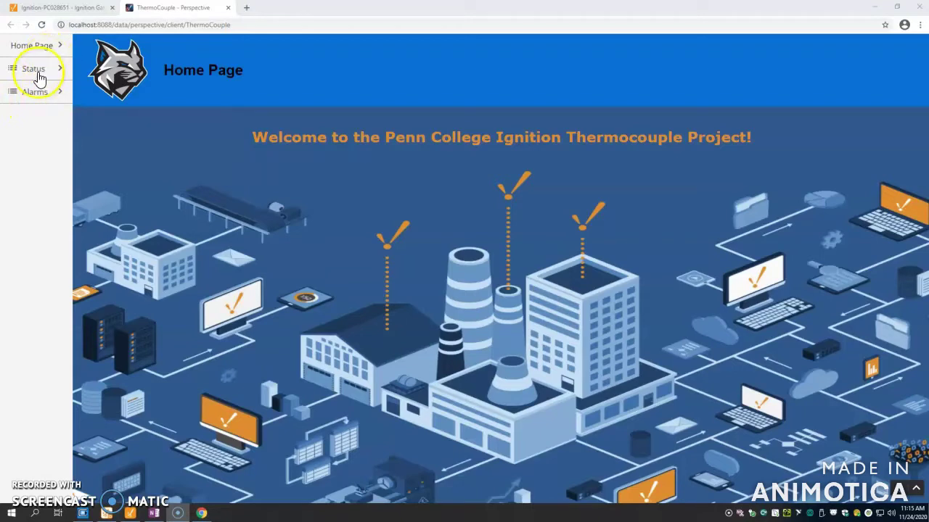
- Open the Status > HMI page showing the Room Temp thermometer's live reading
click(39, 76)
click(41, 88)
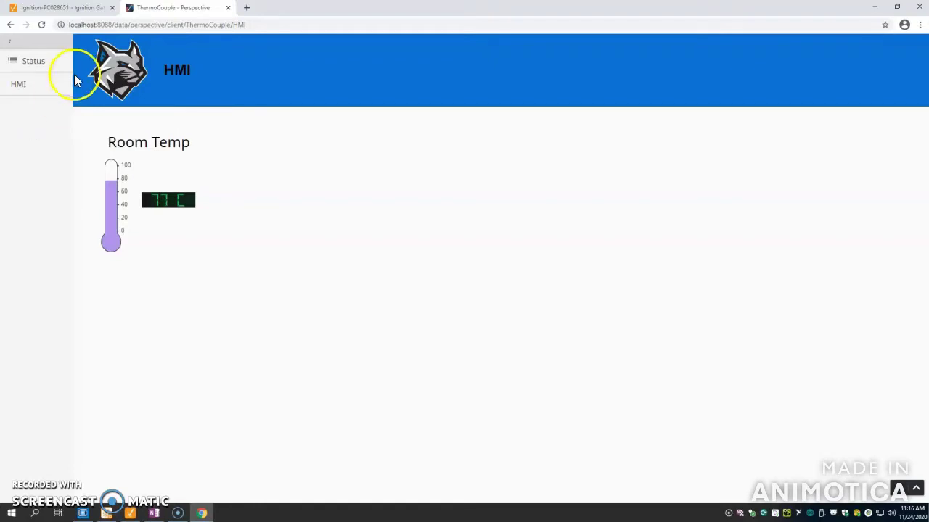
- Return the side menu to its top level listing Home Page, Status and Alarms
click(22, 48)
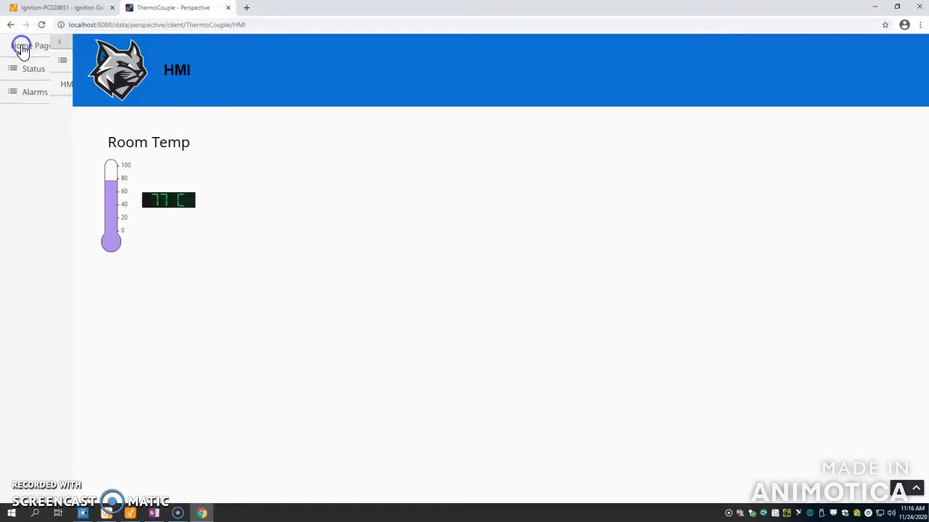
- Open Alarms > Alarm Status and acknowledge the newest alarm
click(33, 95)
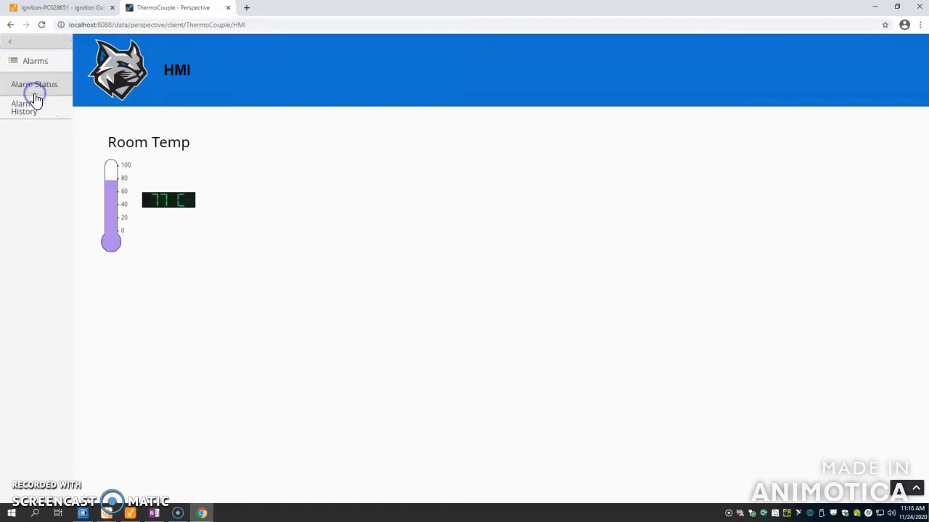
click(55, 88)
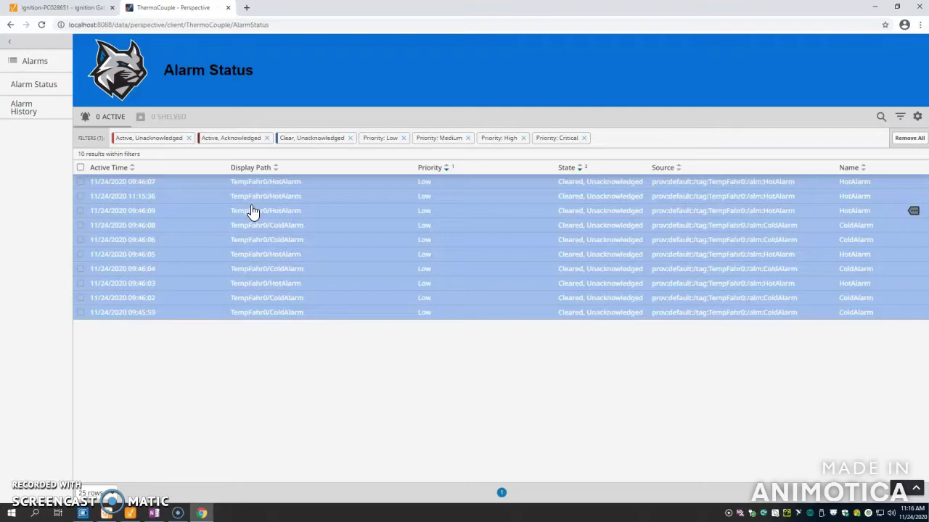
click(210, 247)
click(210, 228)
right_click(407, 181)
click(570, 181)
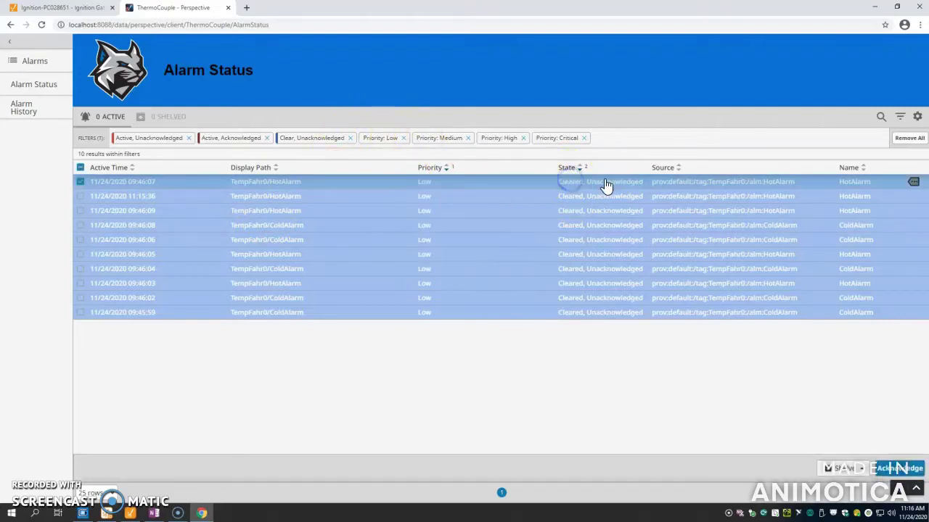
click(898, 469)
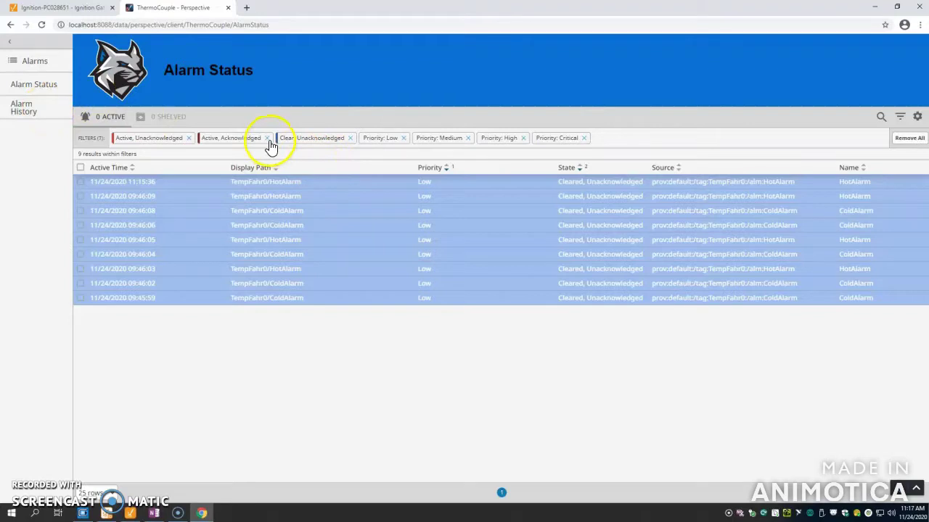
- Remove the Clear, Unacknowledged and Priority: Low filters, then open Alarm History
click(349, 138)
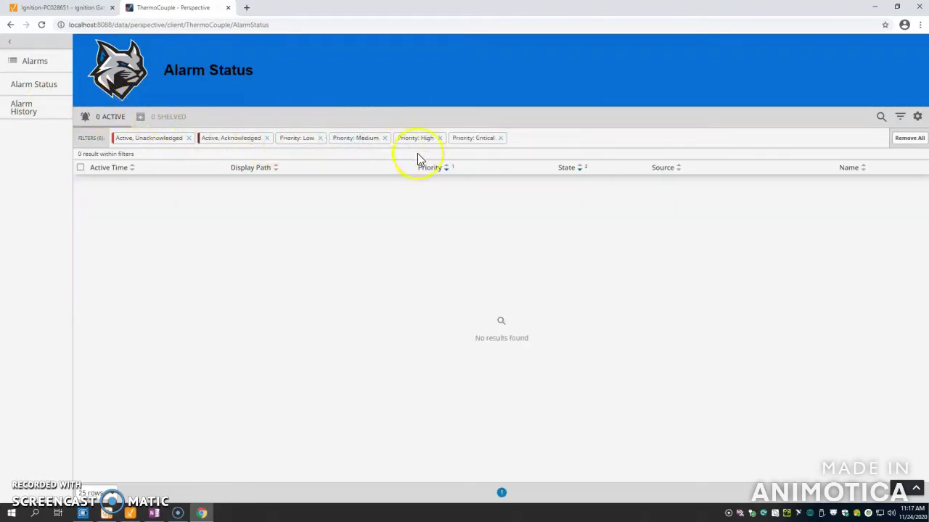
click(320, 138)
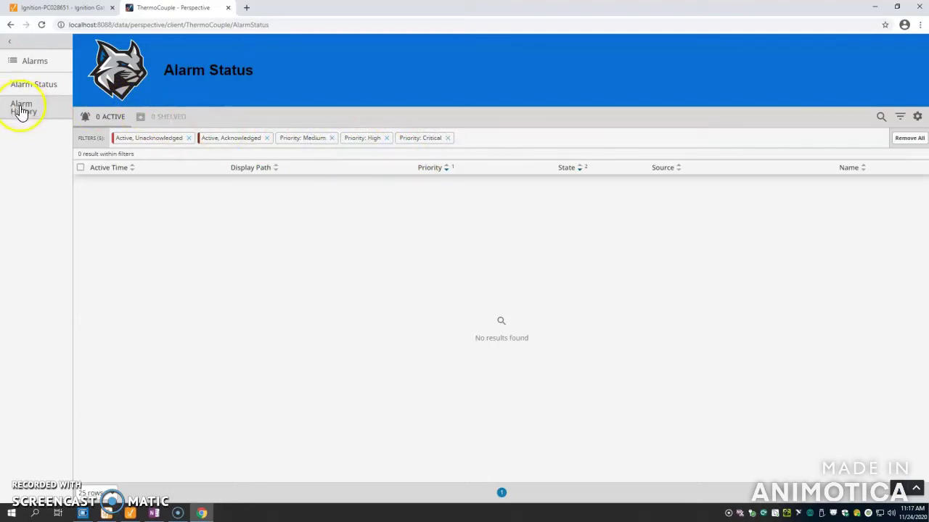
click(25, 47)
click(29, 92)
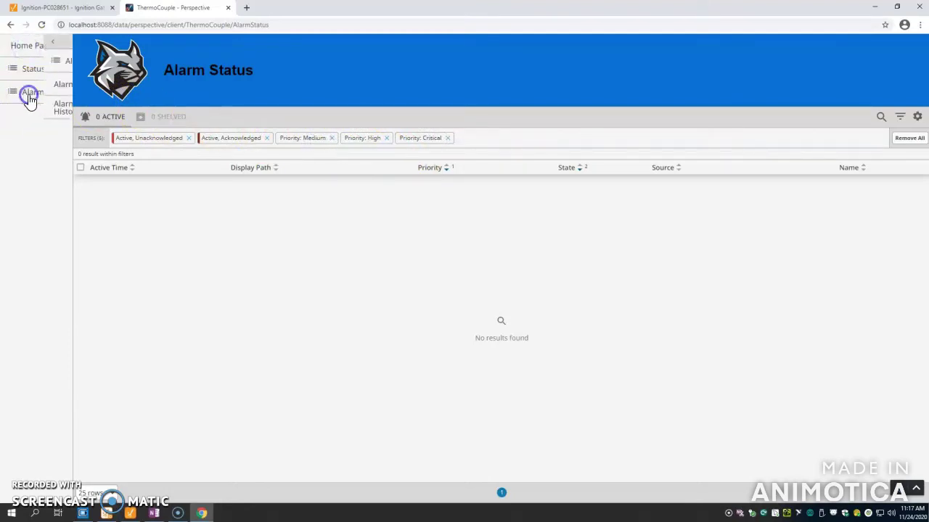
click(46, 107)
- Sort the alarm history by Event State and Priority so Active events come first
scroll(531, 192, down, 3)
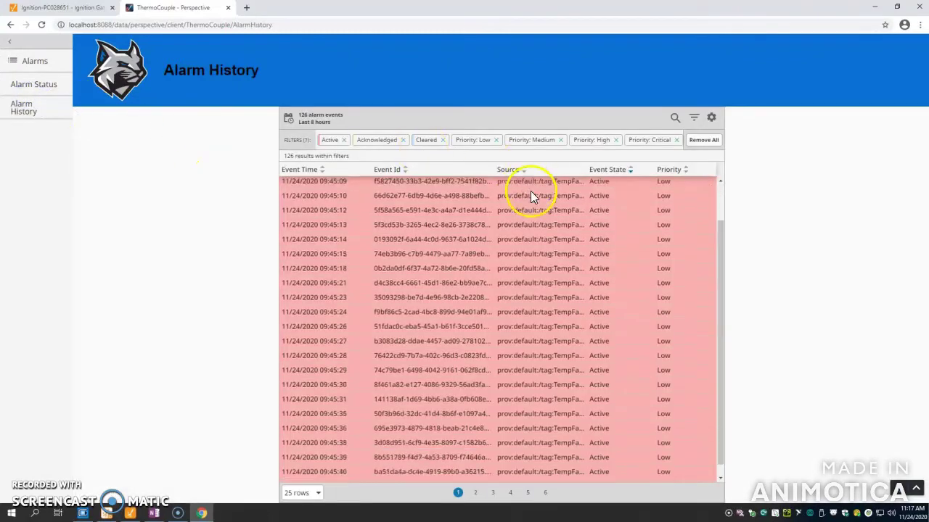
scroll(532, 196, up, 1)
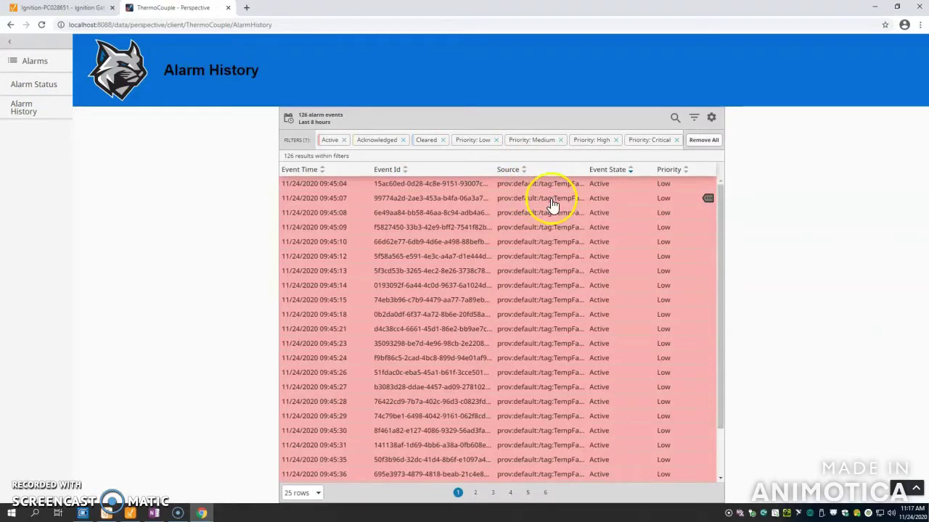
scroll(554, 209, down, 2)
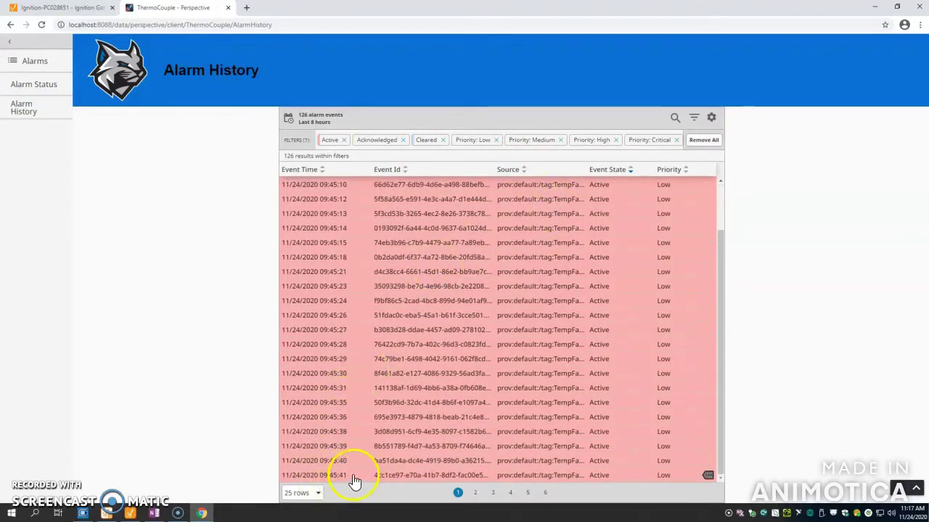
scroll(695, 254, up, 2)
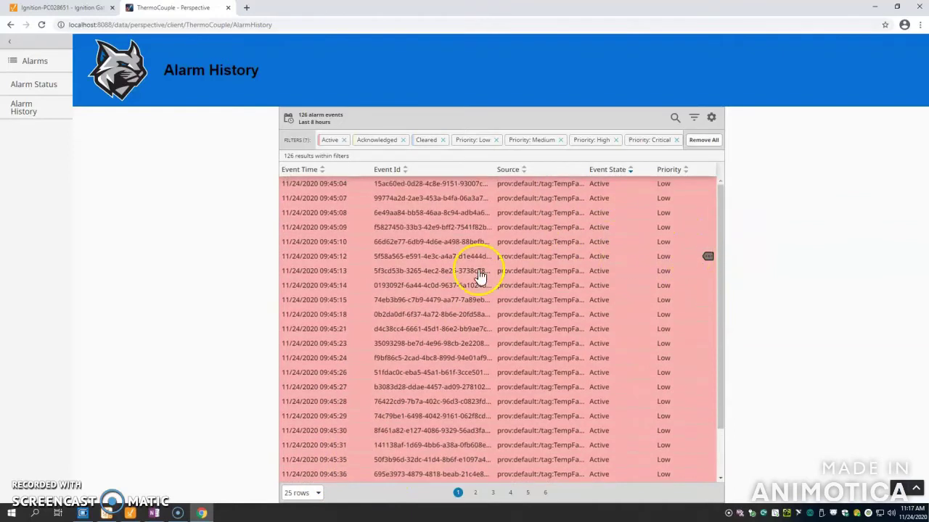
scroll(416, 290, down, 2)
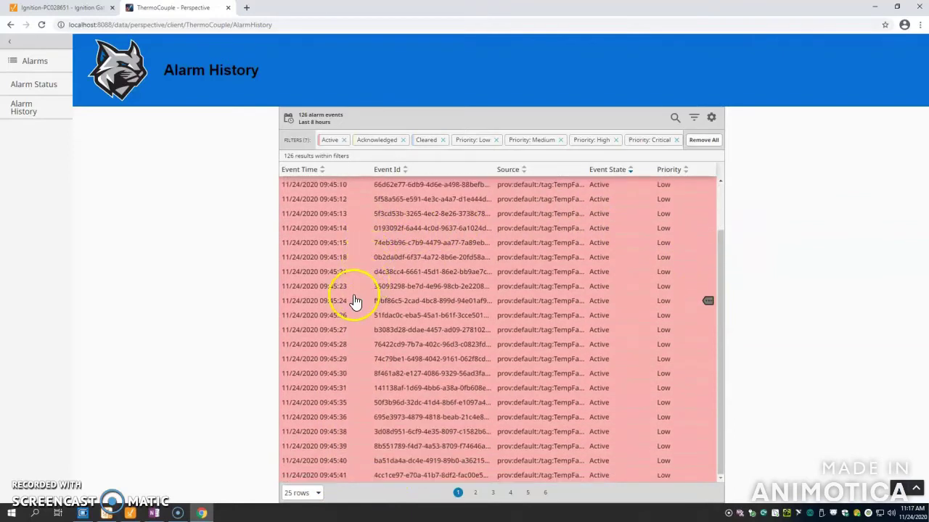
scroll(356, 301, up, 2)
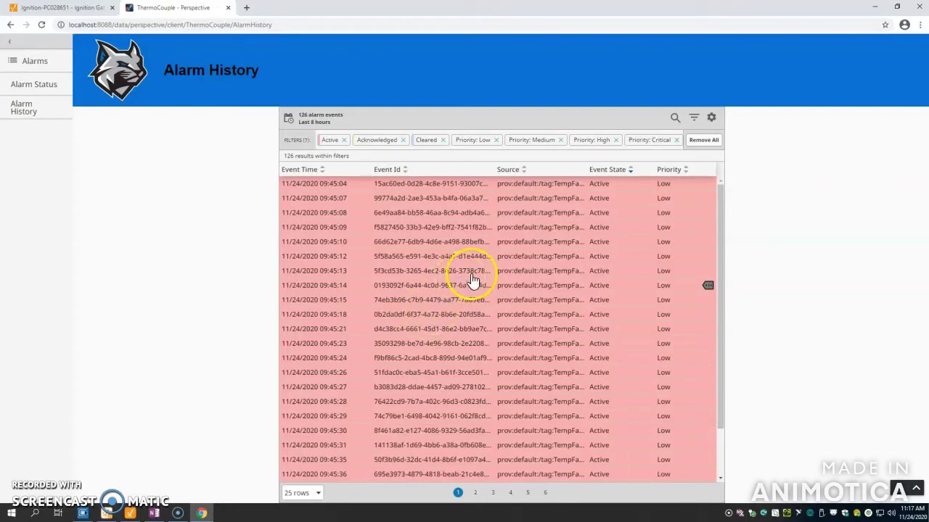
scroll(472, 275, down, 2)
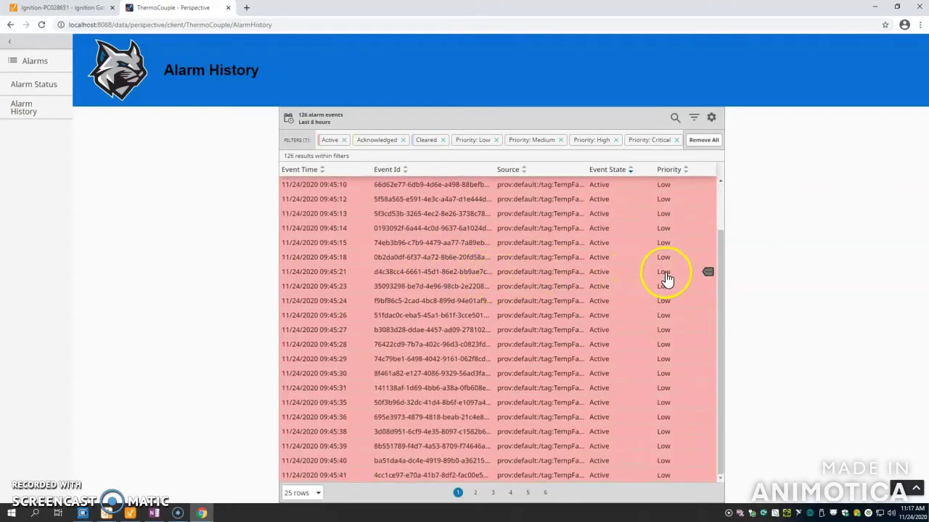
click(619, 171)
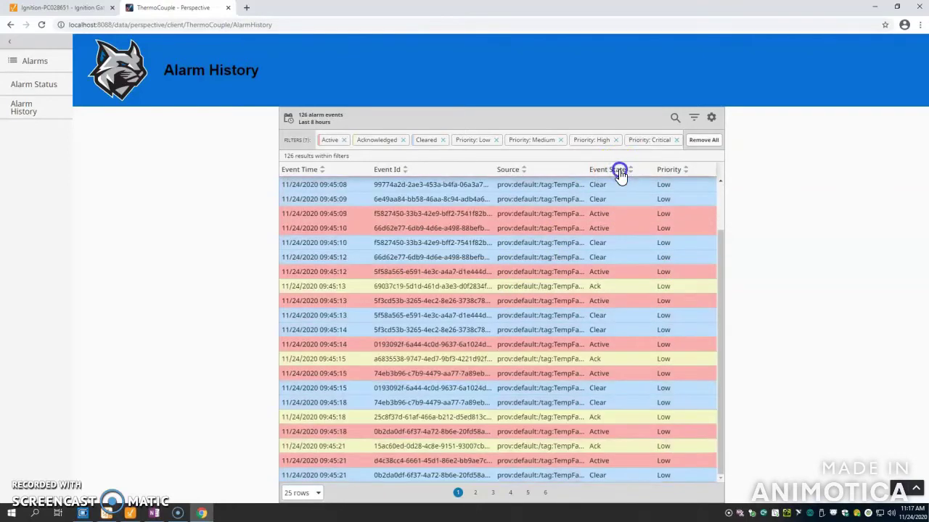
click(618, 173)
click(618, 172)
click(616, 172)
click(618, 172)
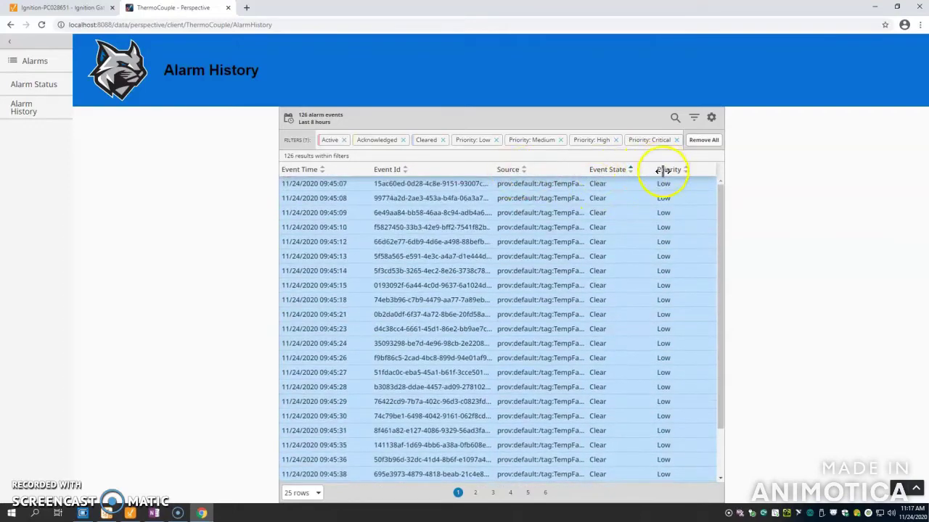
click(614, 172)
click(665, 174)
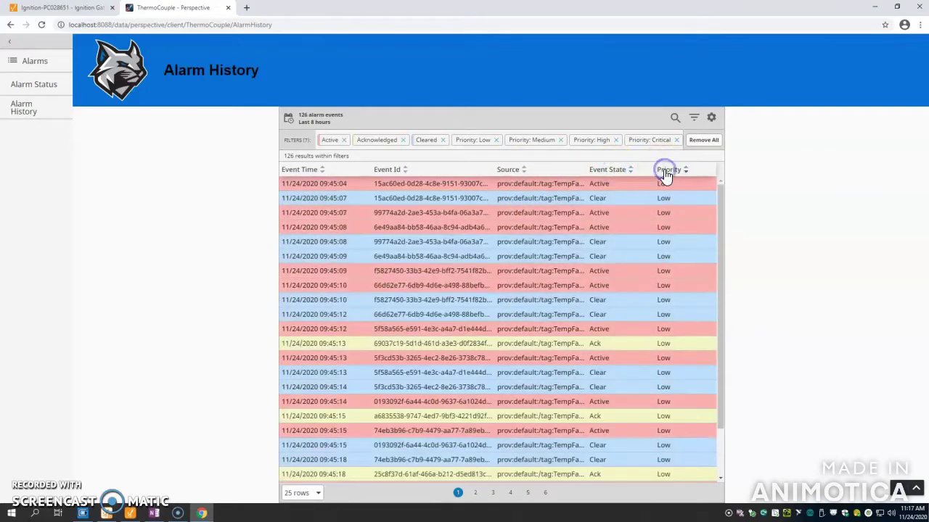
click(616, 173)
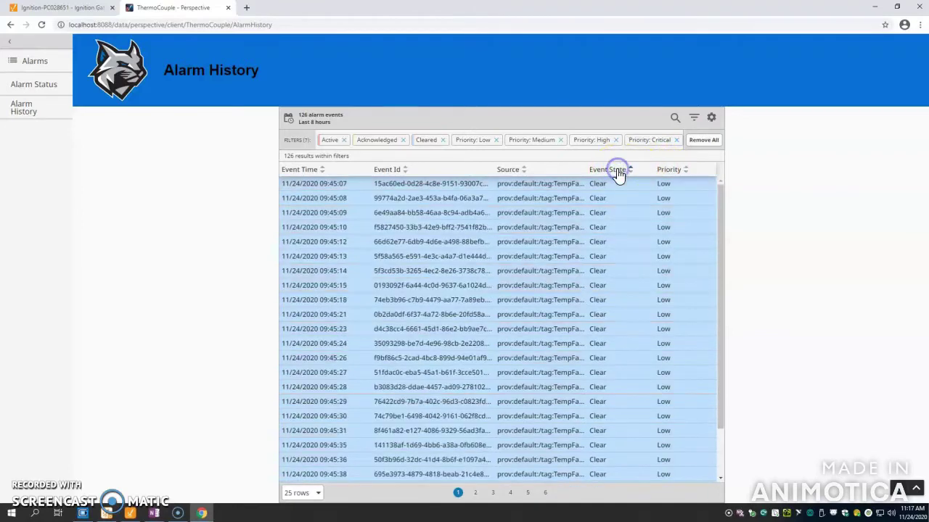
click(615, 172)
- Page the alarm history to pages 2 and 6, back to 1, then reset the menu
scroll(406, 227, down, 1)
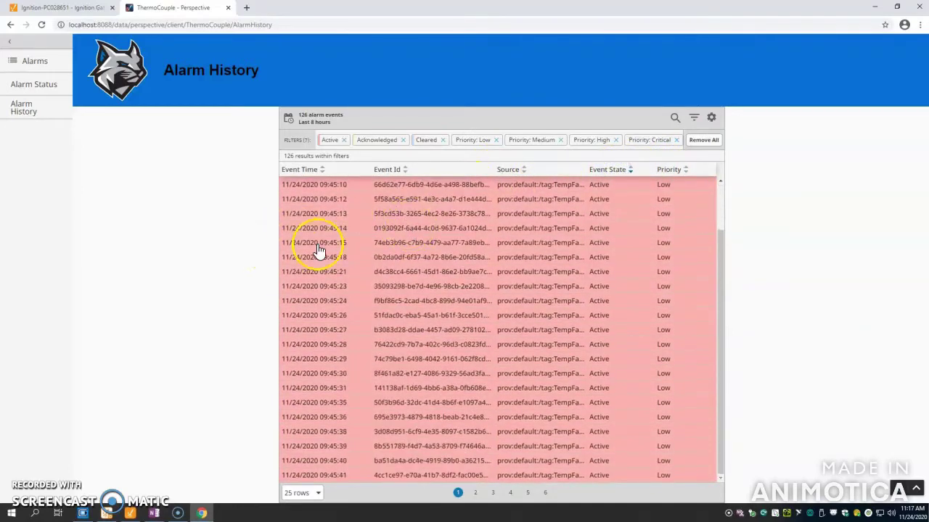
click(476, 493)
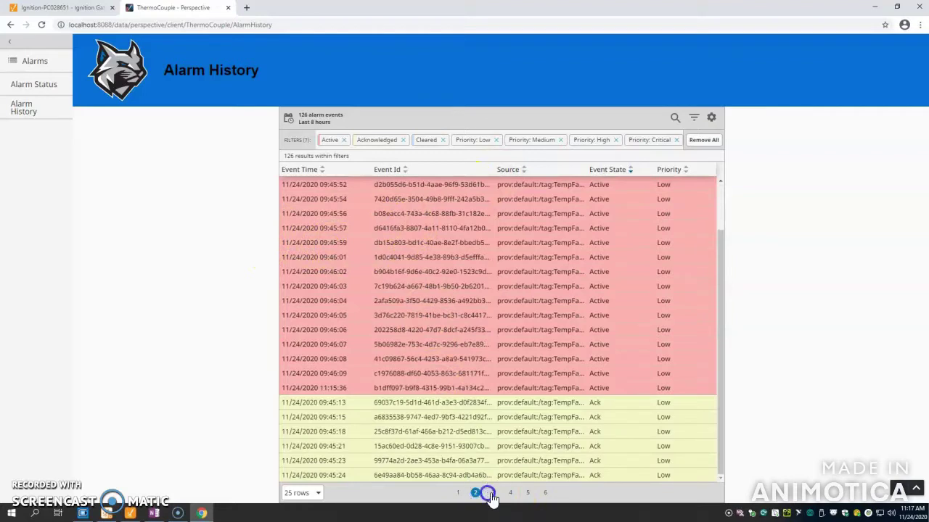
click(545, 493)
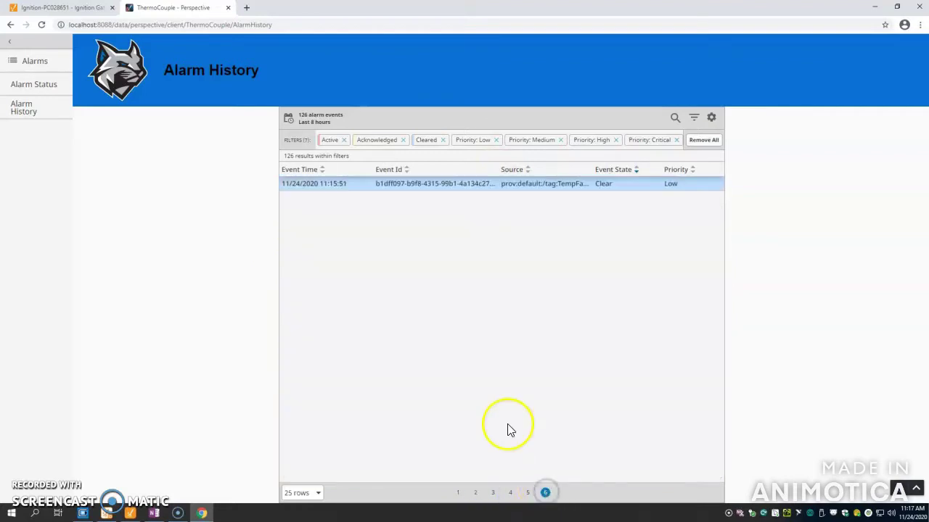
click(458, 493)
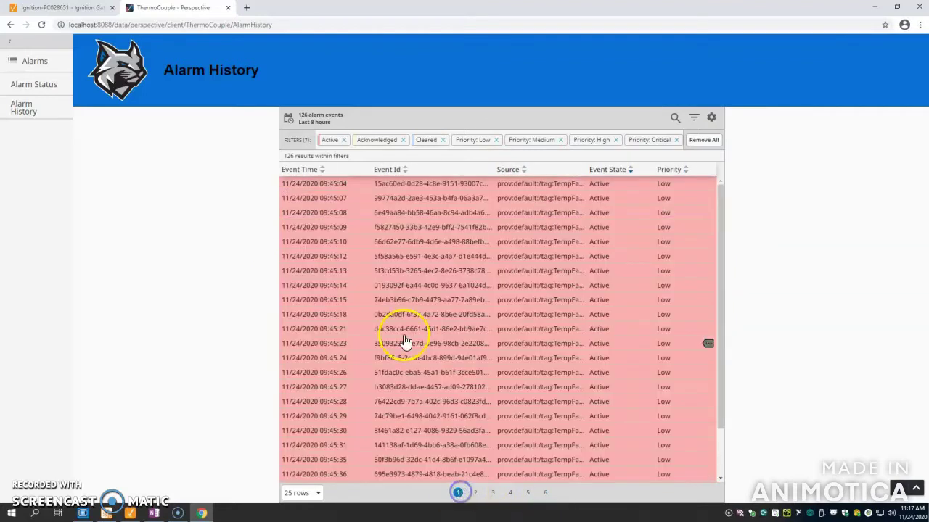
click(16, 47)
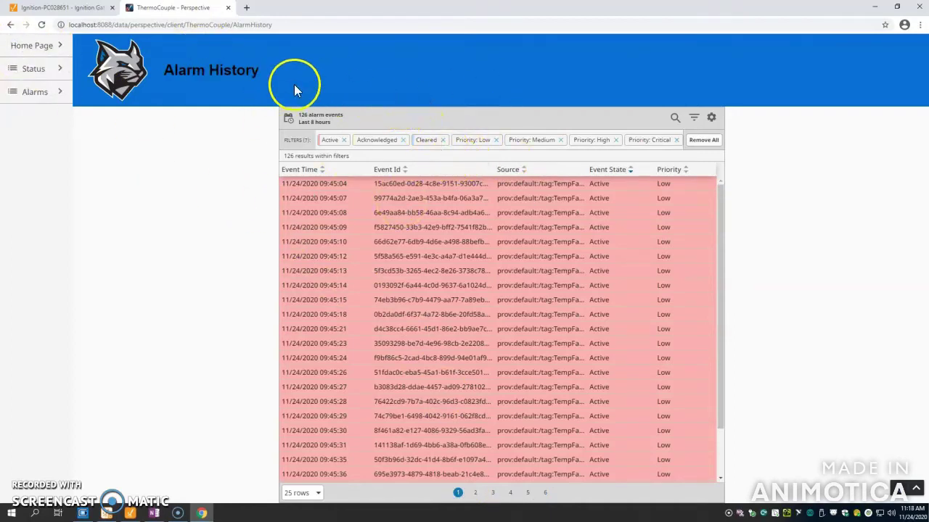
click(67, 8)
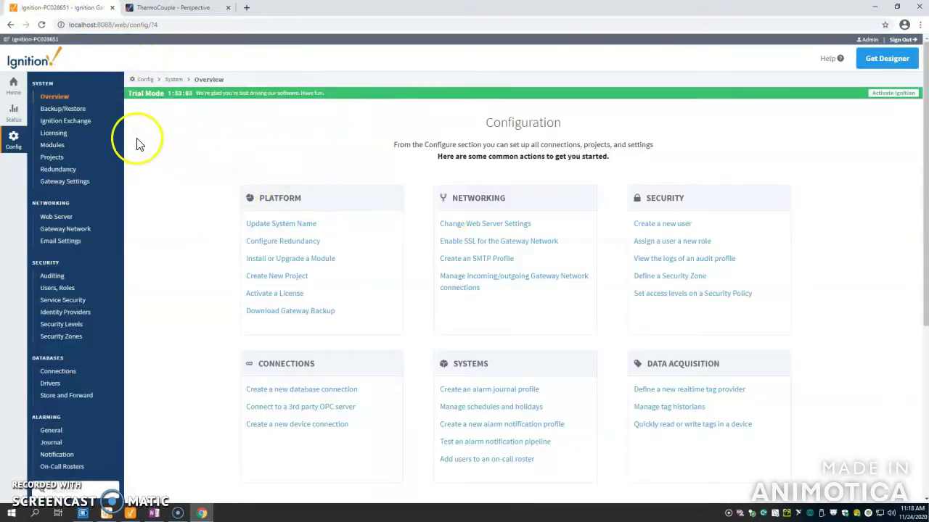
- Go to Databases > Connections and refresh to show the Valid SQLite NewConnection
click(90, 112)
click(46, 109)
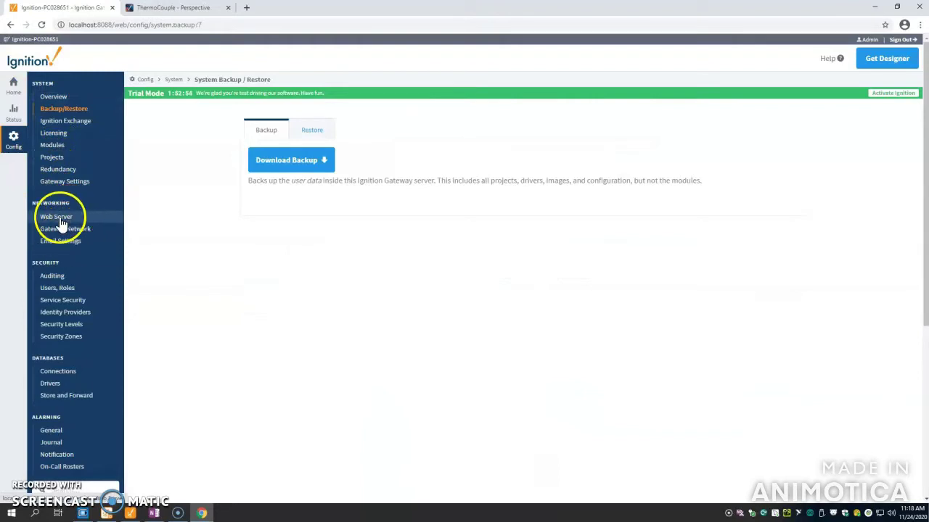
scroll(78, 288, down, 3)
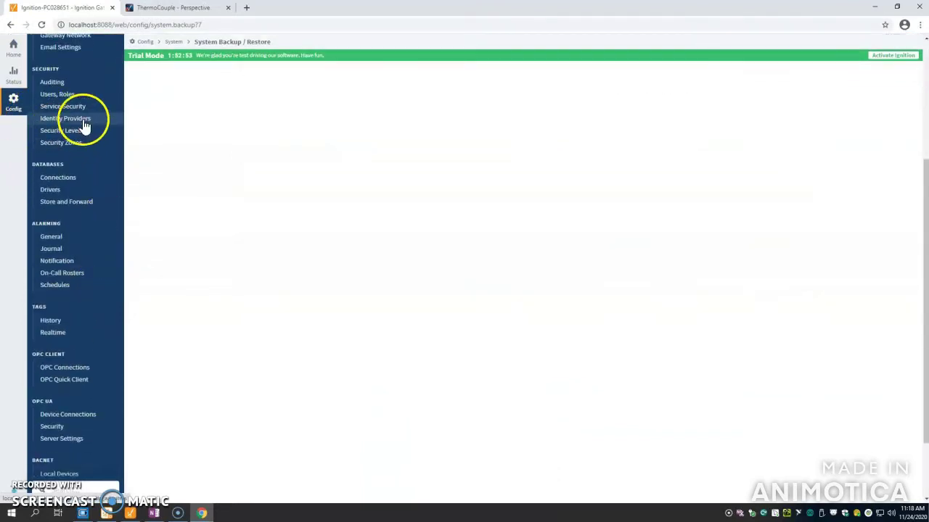
click(61, 180)
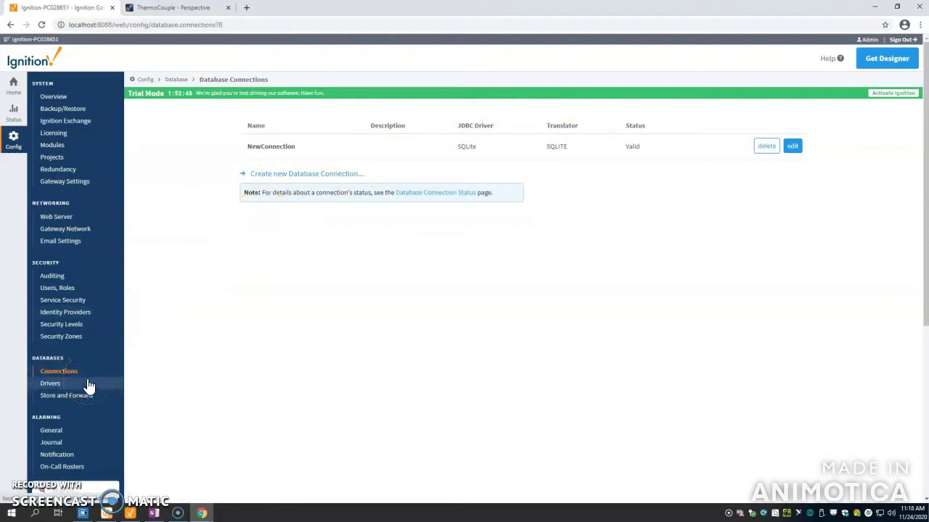
scroll(89, 386, down, 3)
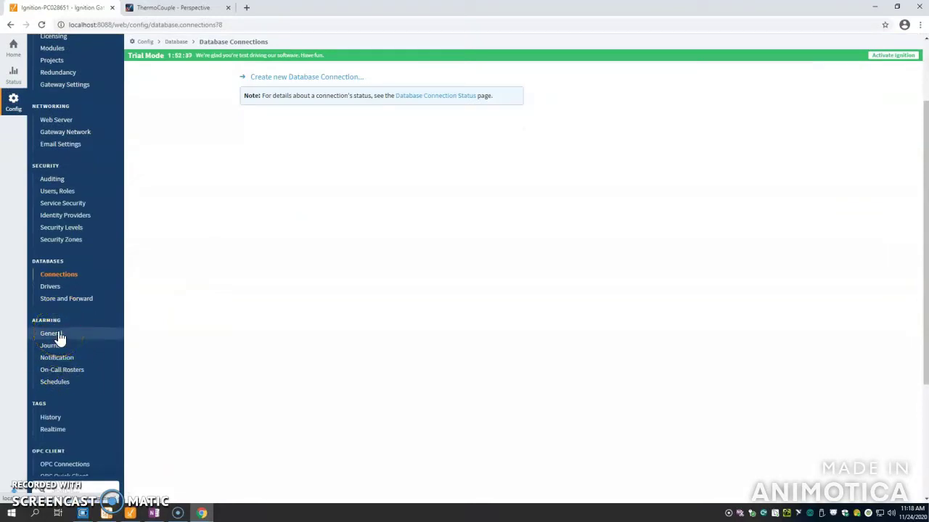
key(F5)
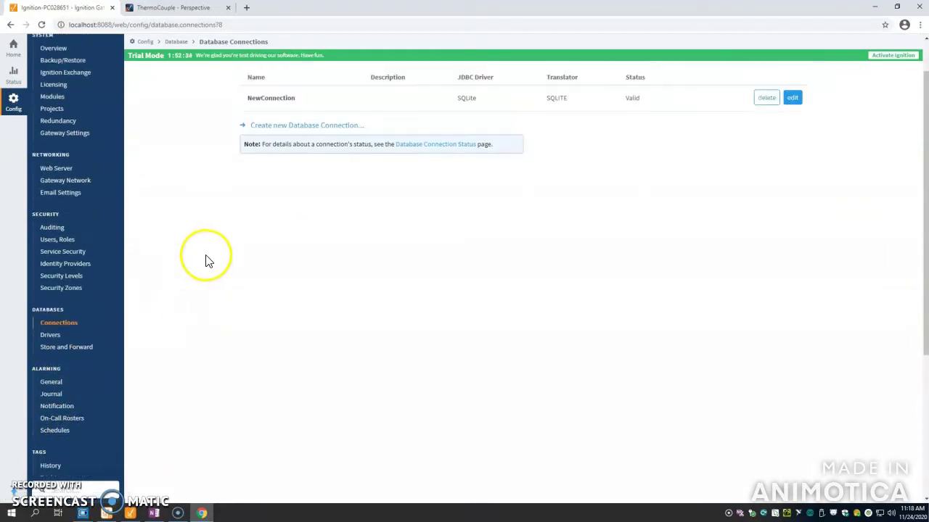
scroll(217, 272, down, 3)
- Open the Click PLC device settings, review its hostname and advanced properties, and save
click(67, 329)
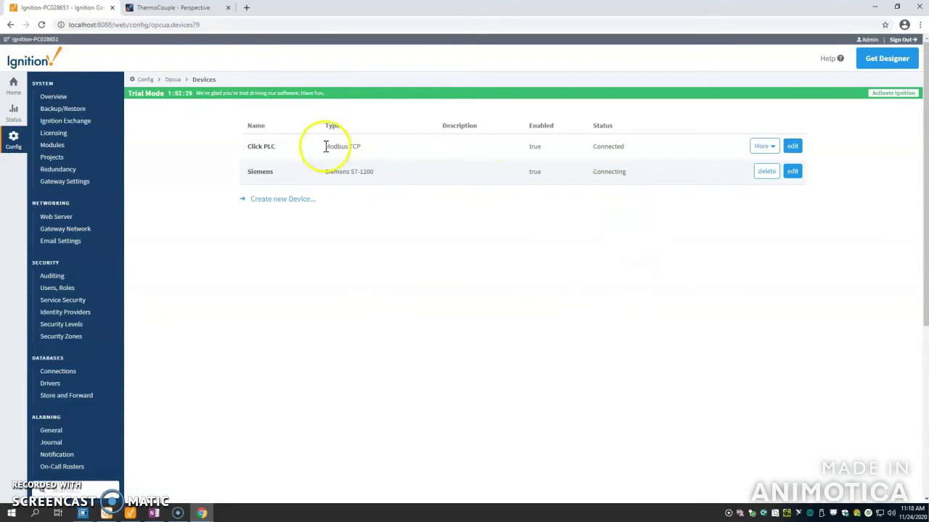
click(375, 164)
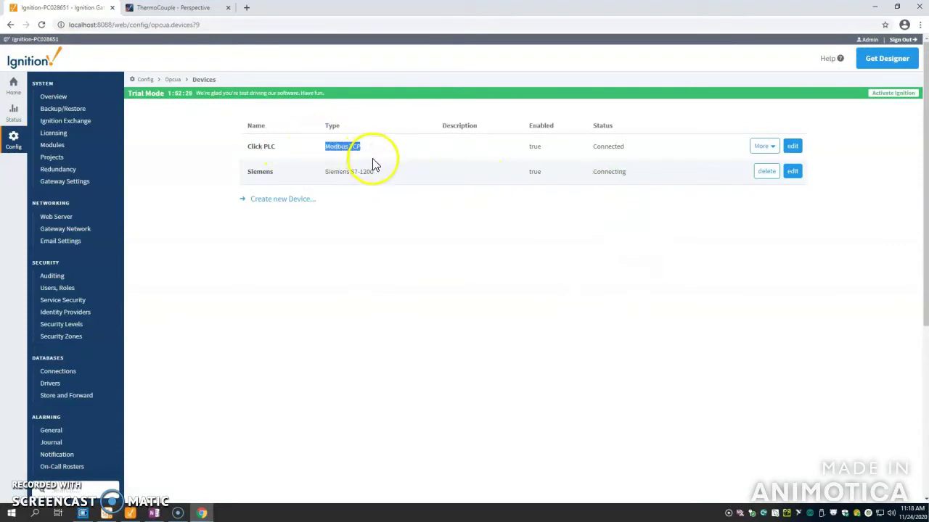
click(408, 201)
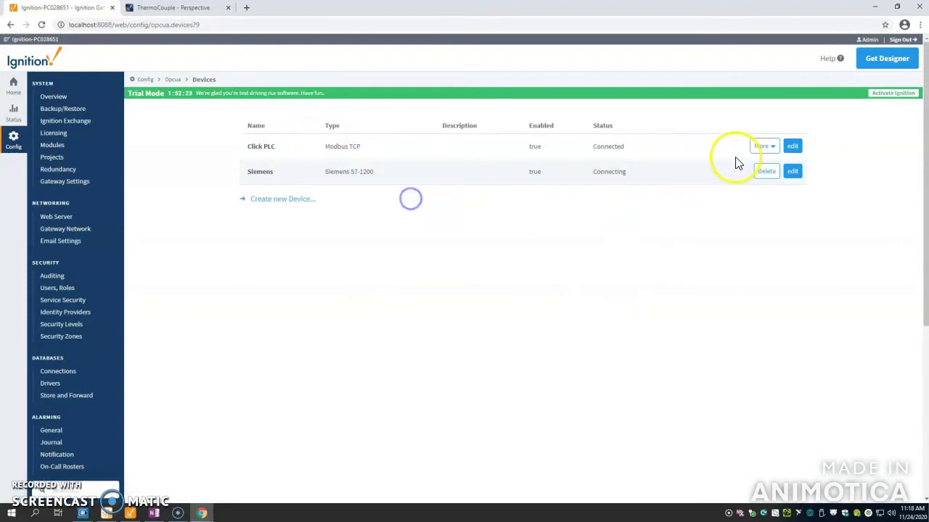
click(792, 147)
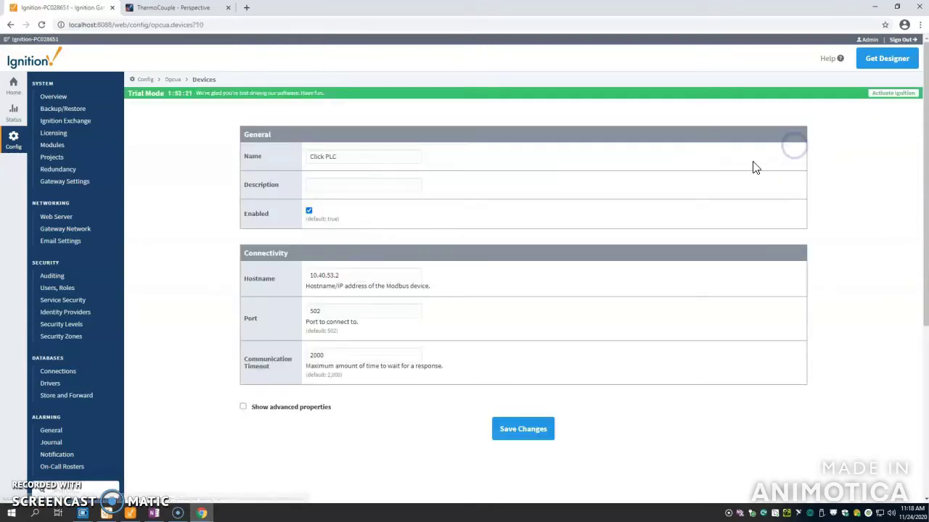
click(243, 408)
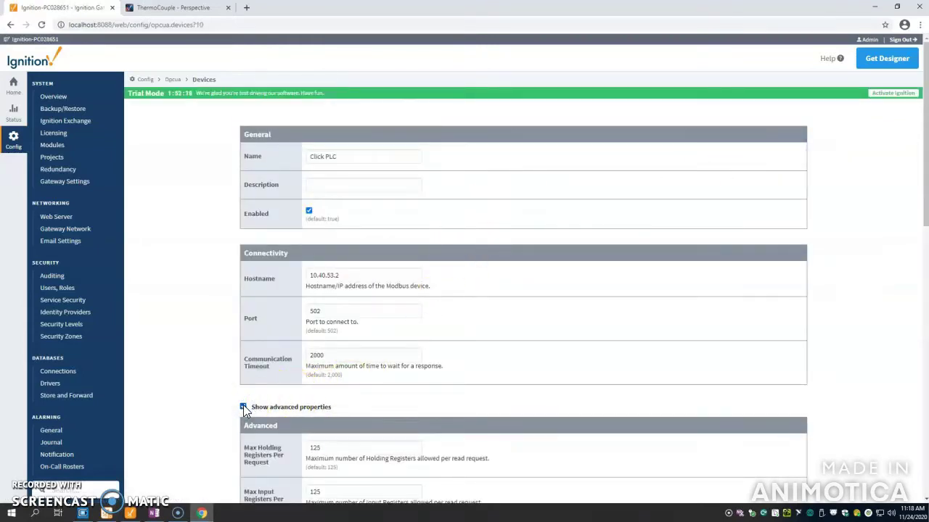
click(360, 271)
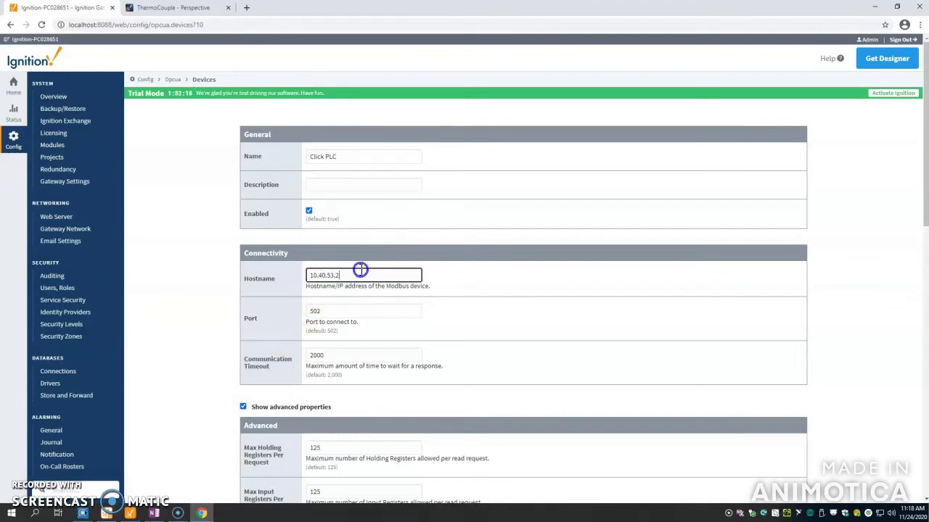
scroll(450, 289, down, 2)
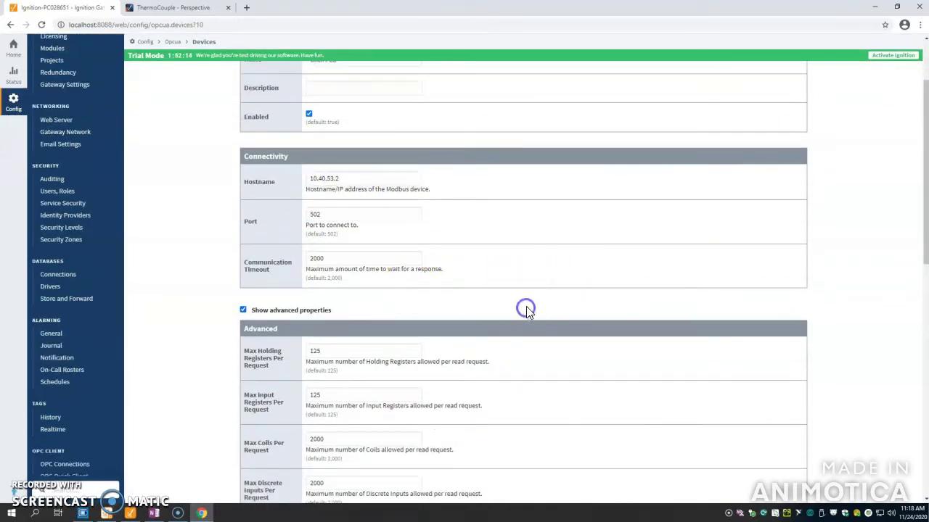
scroll(449, 319, down, 4)
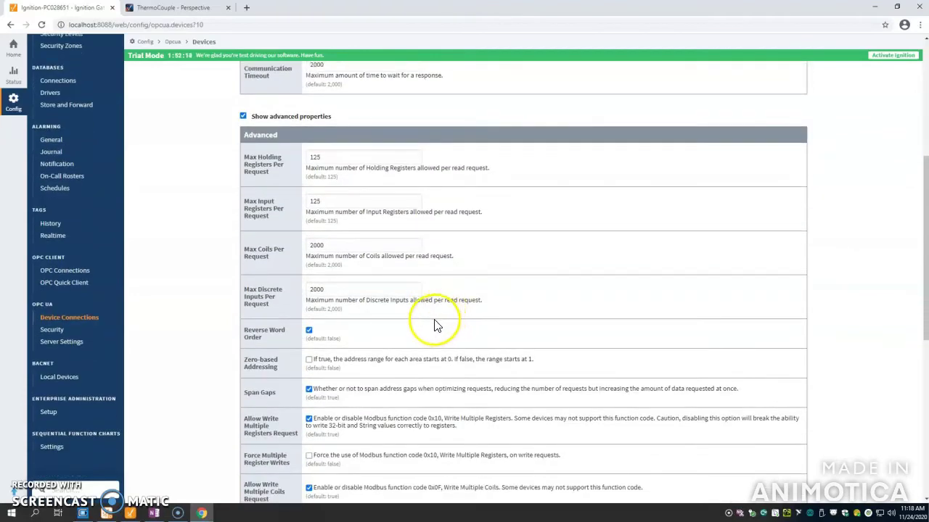
scroll(435, 325, down, 2)
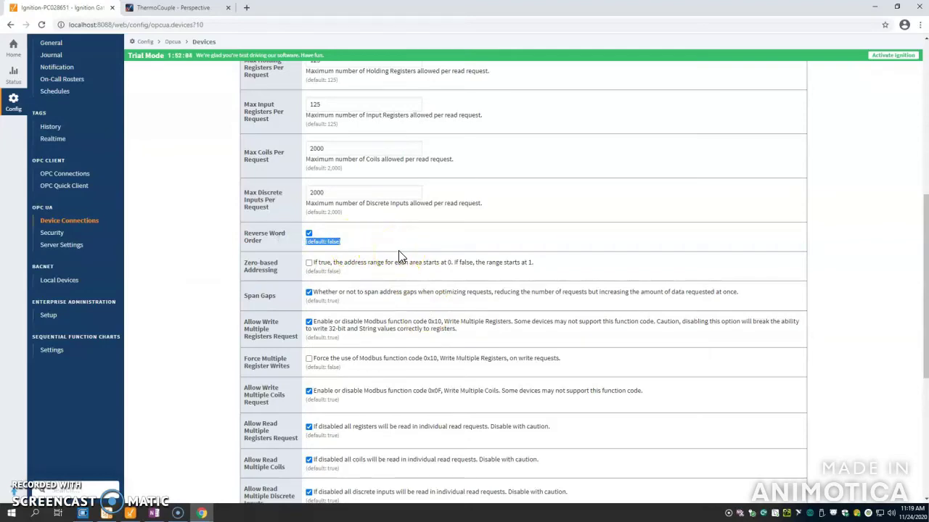
scroll(410, 245, down, 6)
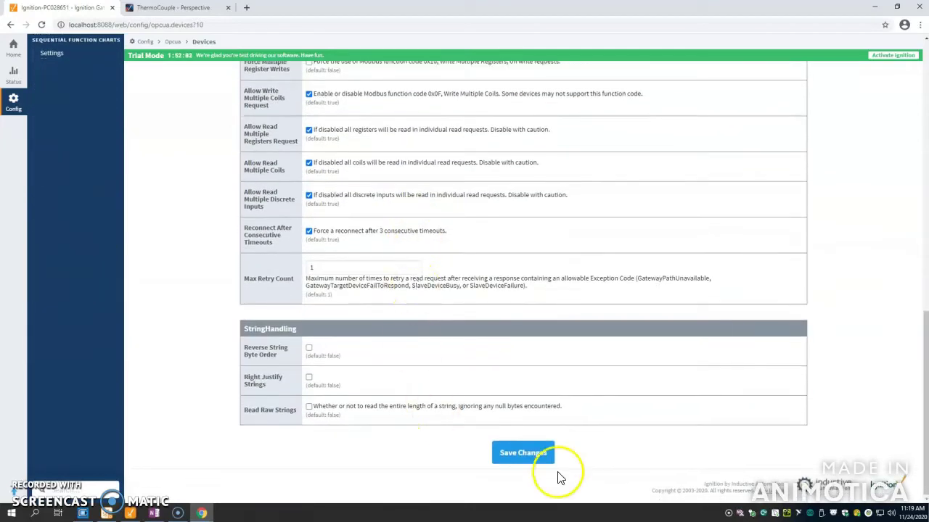
click(532, 456)
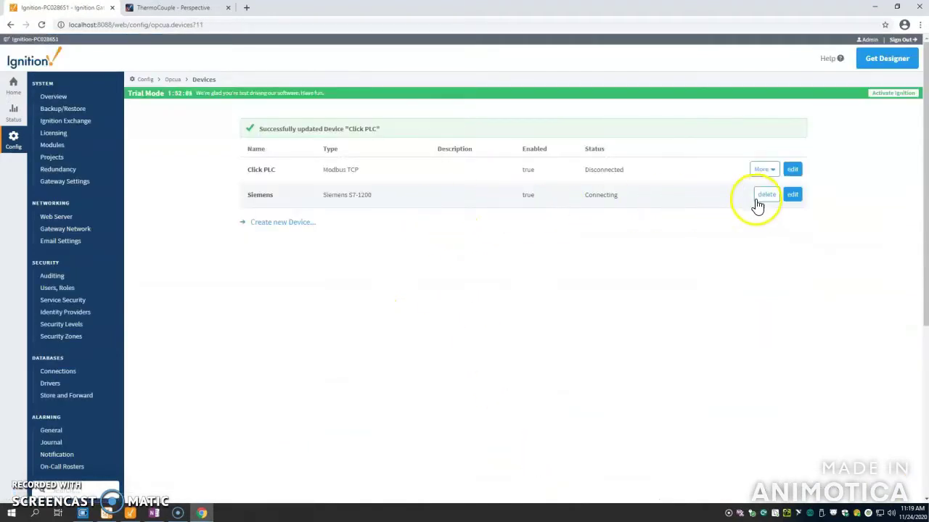
- Re-save the Siemens S7-1200 settings (hostname 192.168.0.1) and return to the device list
click(790, 197)
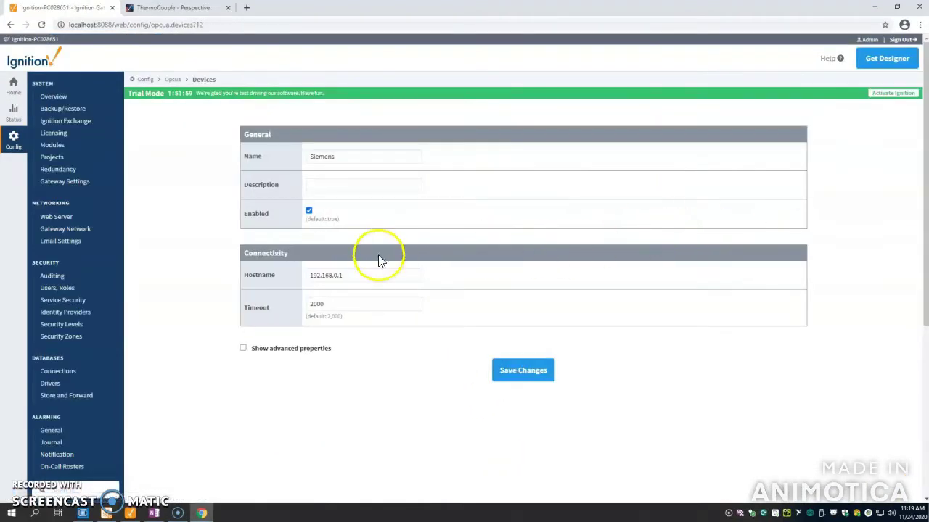
drag(371, 274, 280, 274)
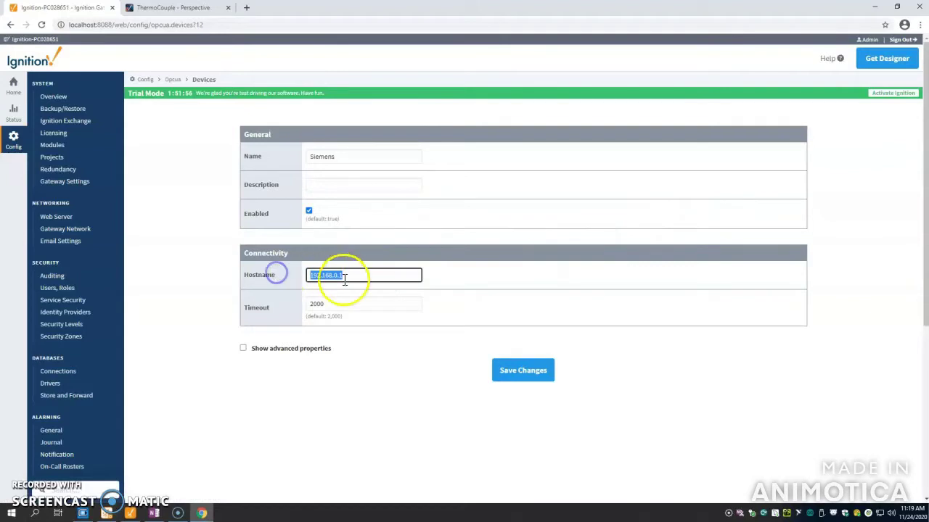
click(531, 373)
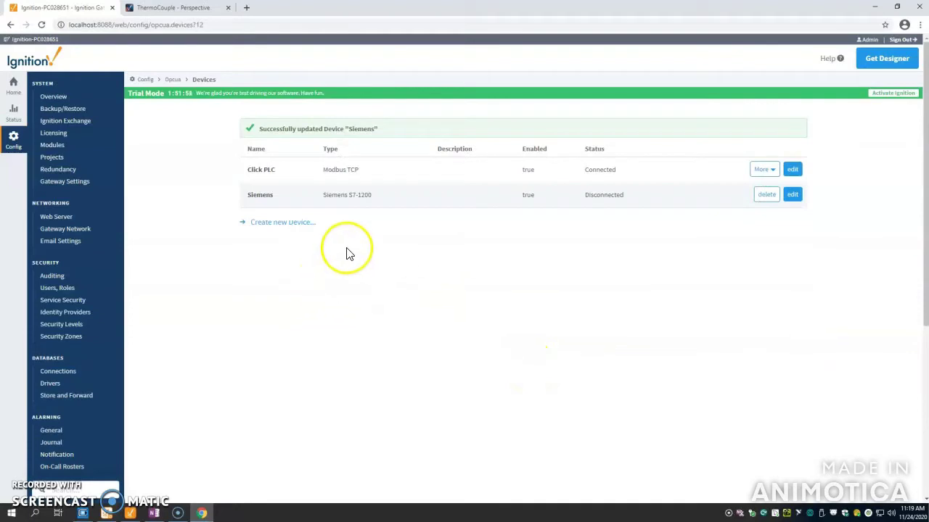
scroll(337, 258, down, 5)
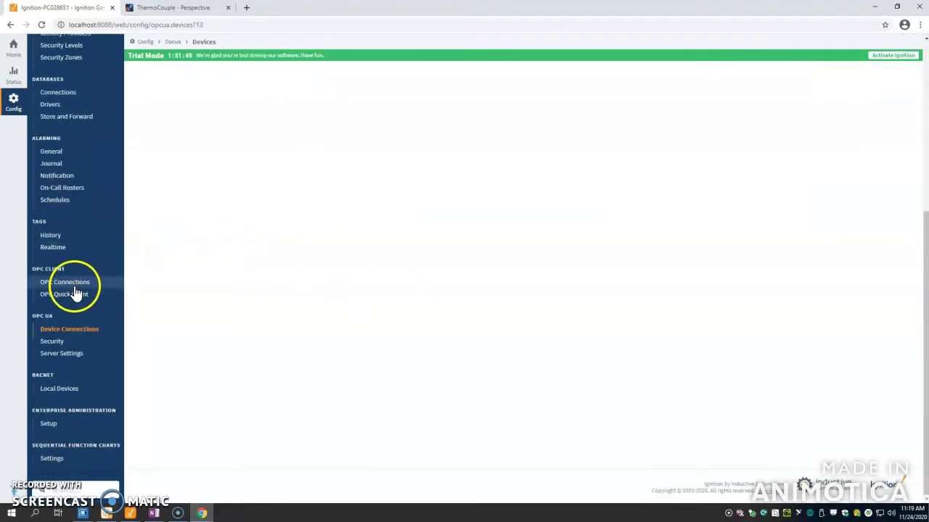
click(73, 296)
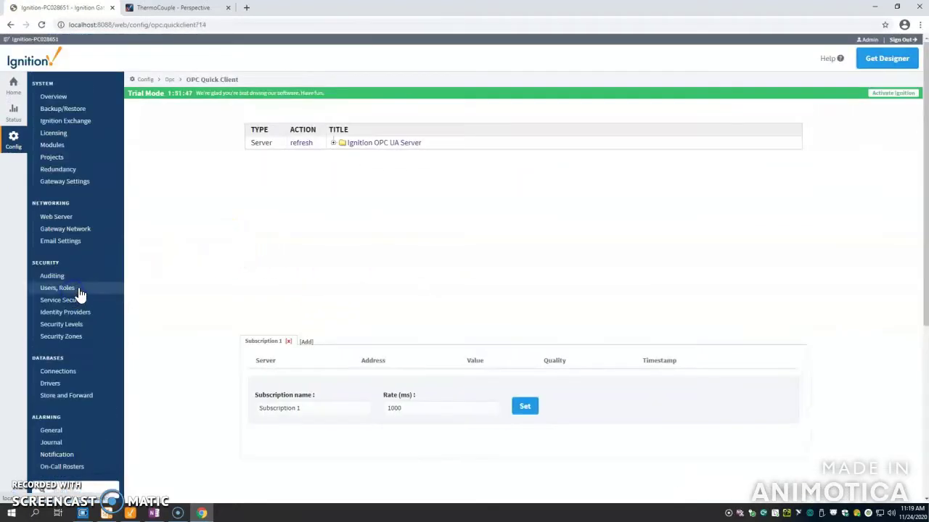
scroll(72, 343, down, 5)
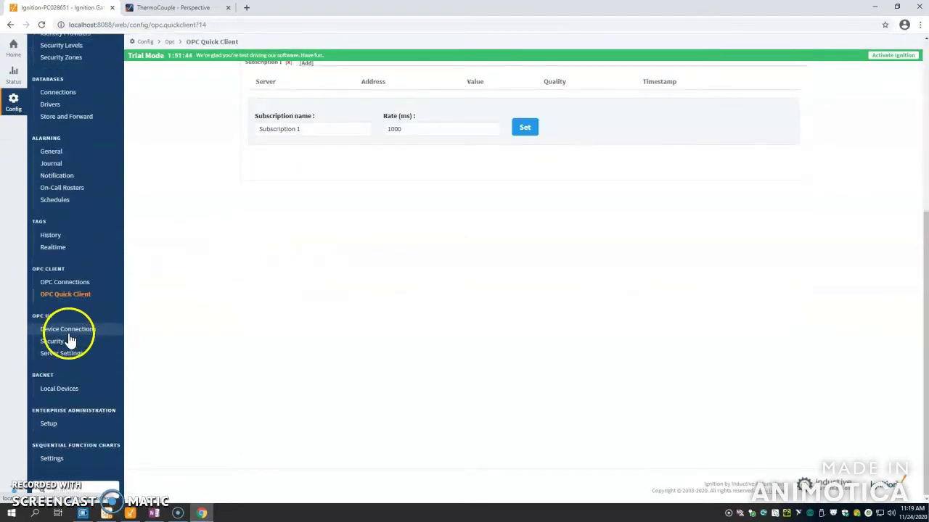
click(69, 333)
- View the Click PLC's Modbus address mappings, then bring up the CLICK ladder program Thermocouple.ckp
click(771, 147)
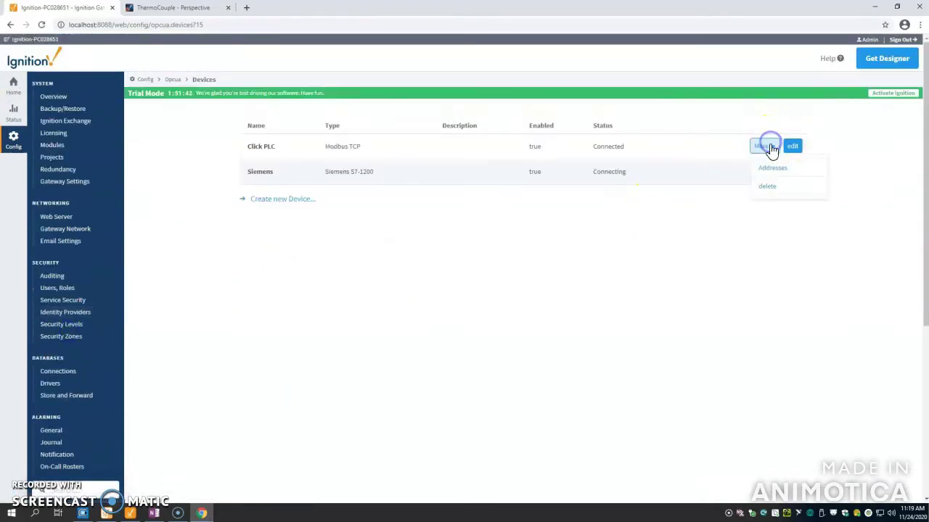
click(771, 169)
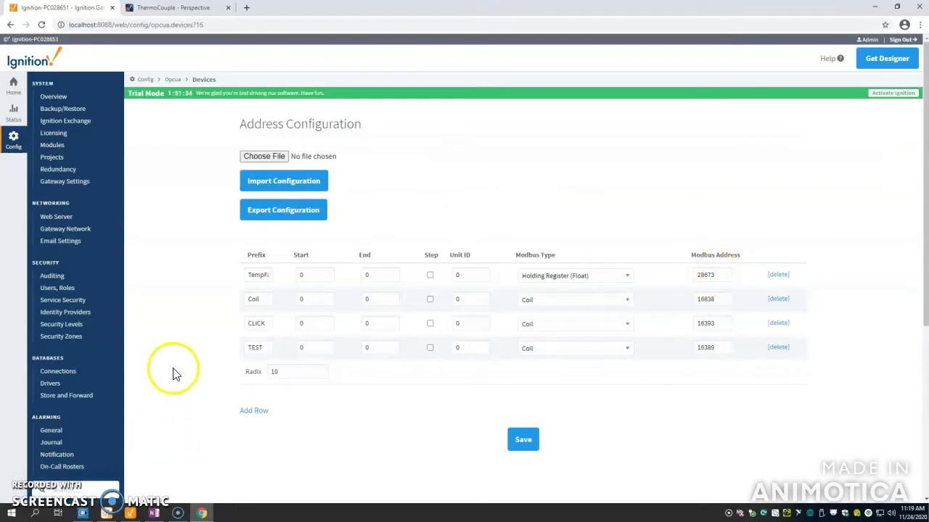
click(85, 513)
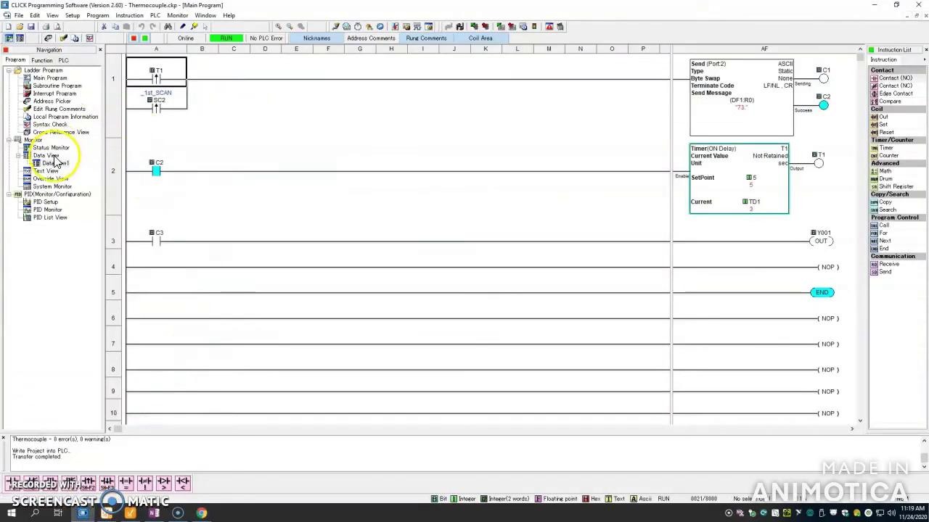
click(52, 103)
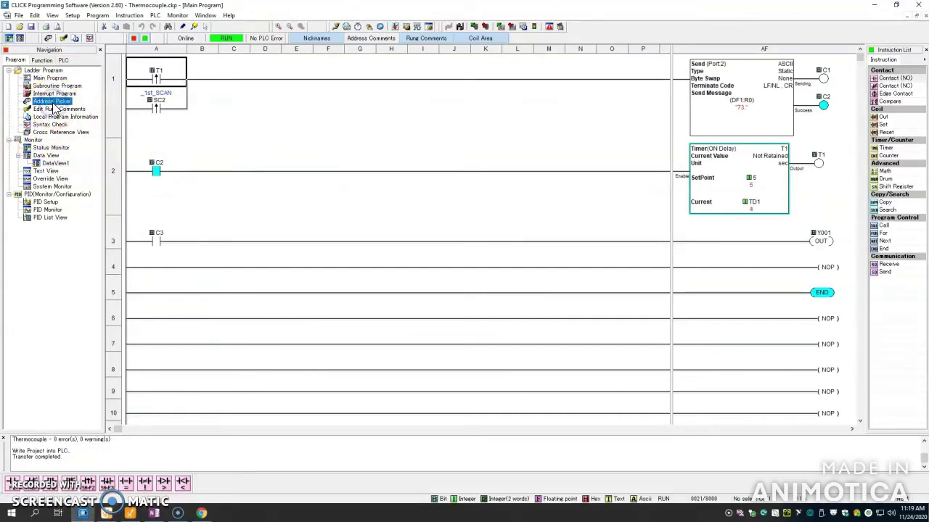
double_click(52, 106)
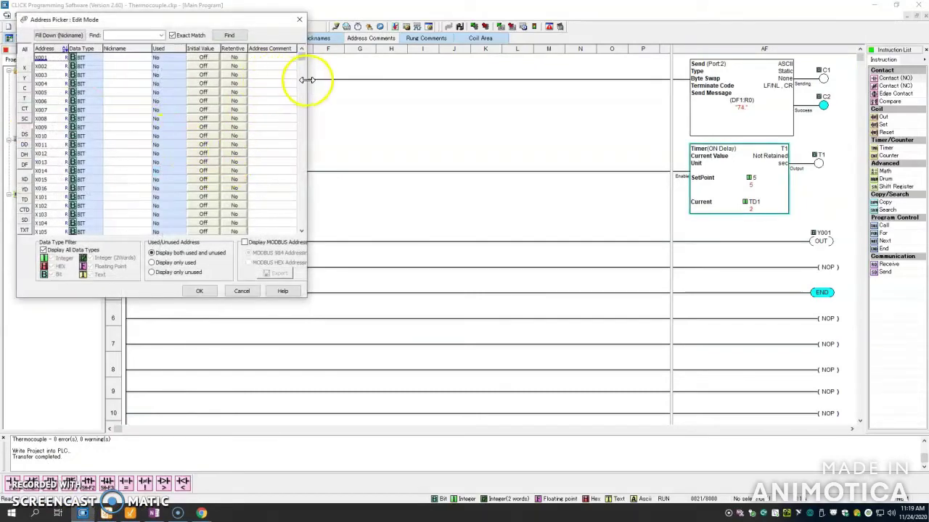
drag(307, 80, 392, 81)
click(245, 242)
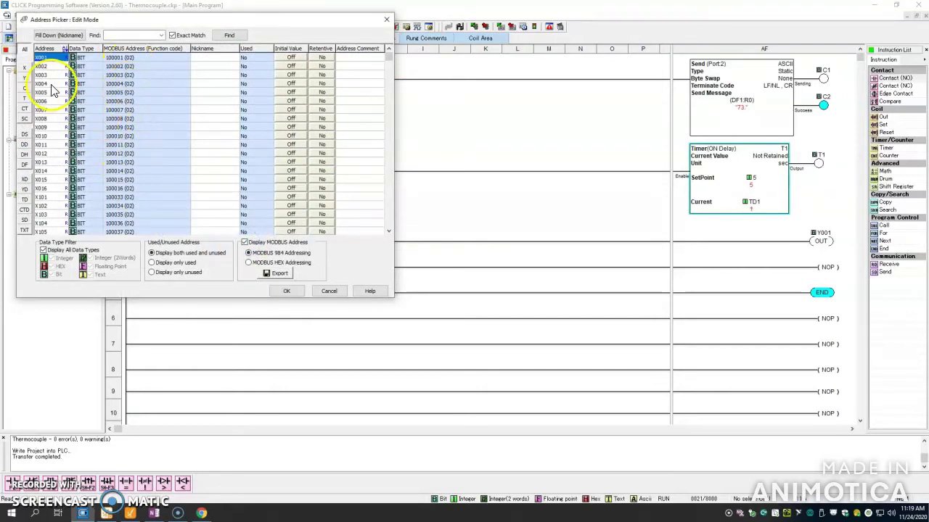
click(26, 89)
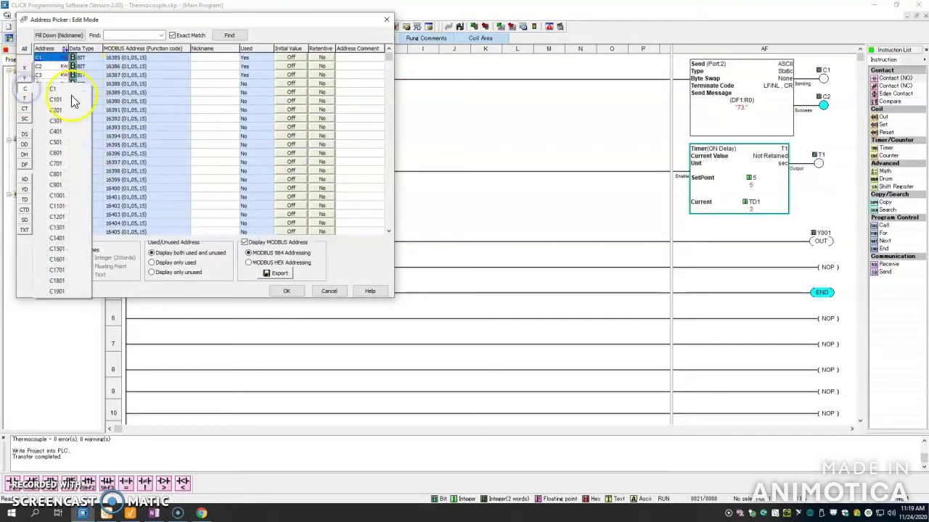
click(211, 110)
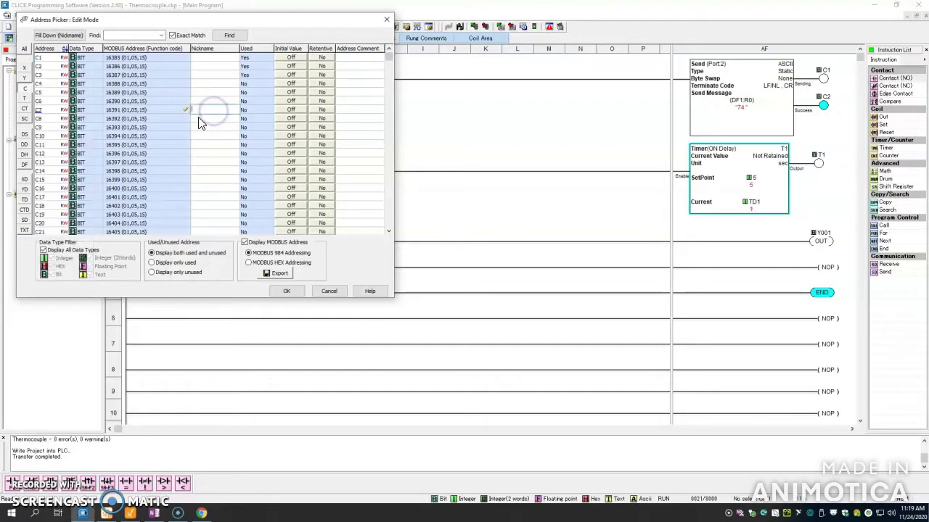
click(388, 57)
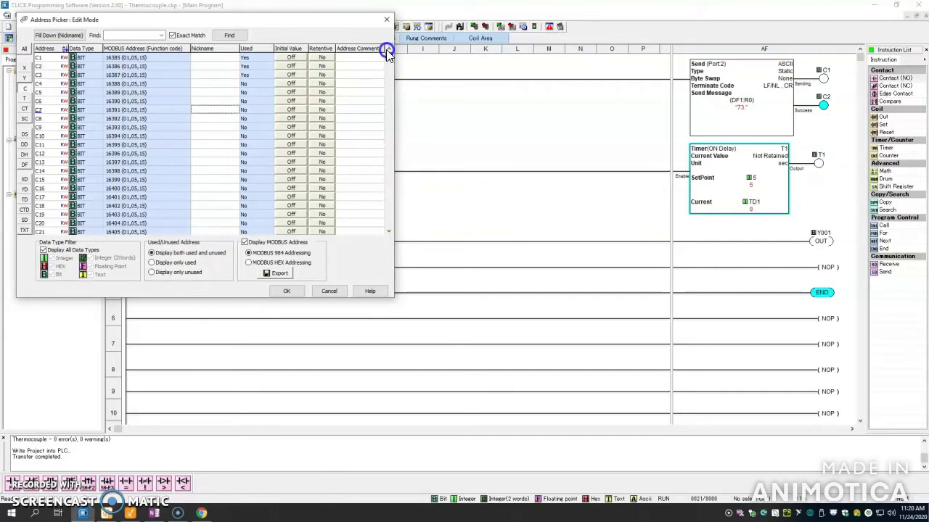
drag(386, 58, 386, 66)
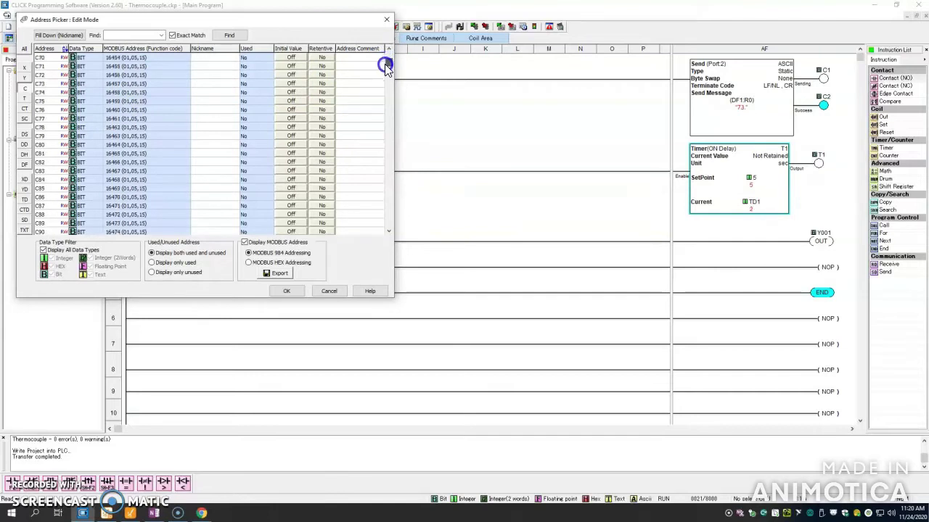
click(388, 25)
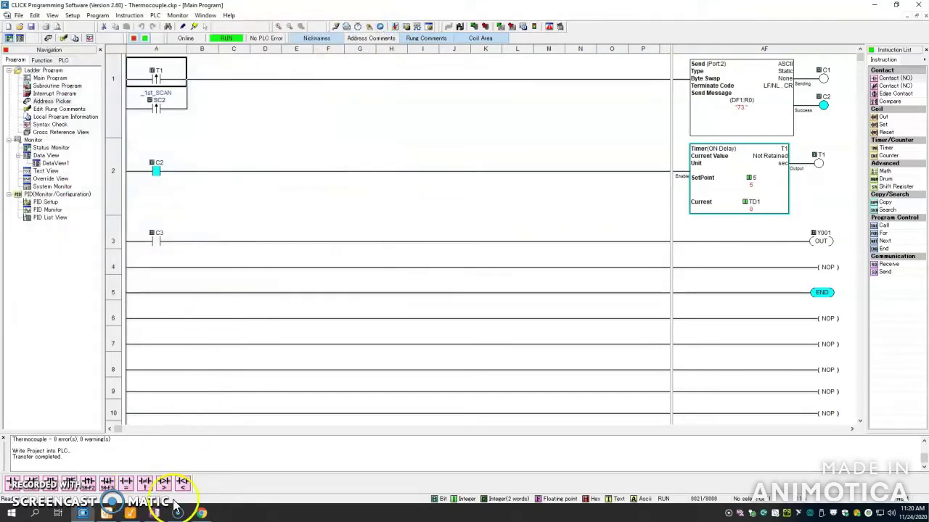
click(202, 513)
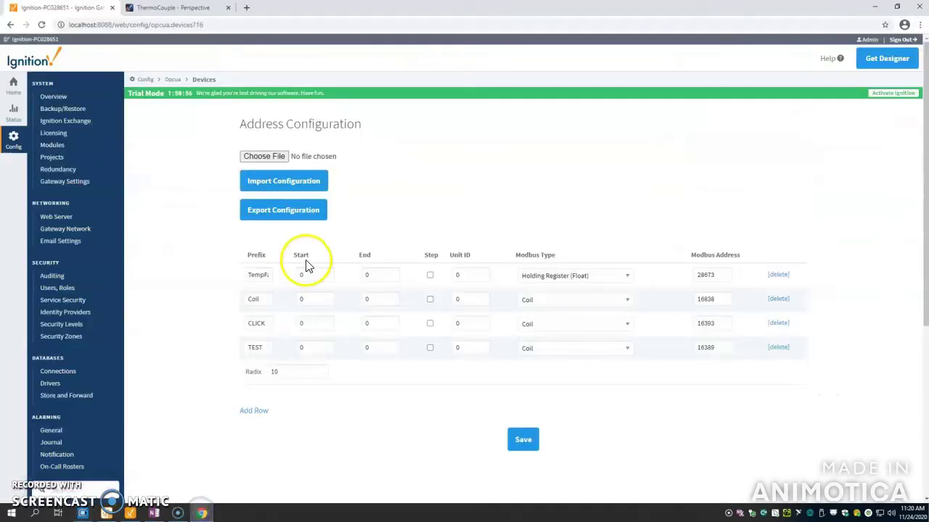
- Review the TempF row's Modbus type and prefix without changes, and save the address configuration
click(713, 275)
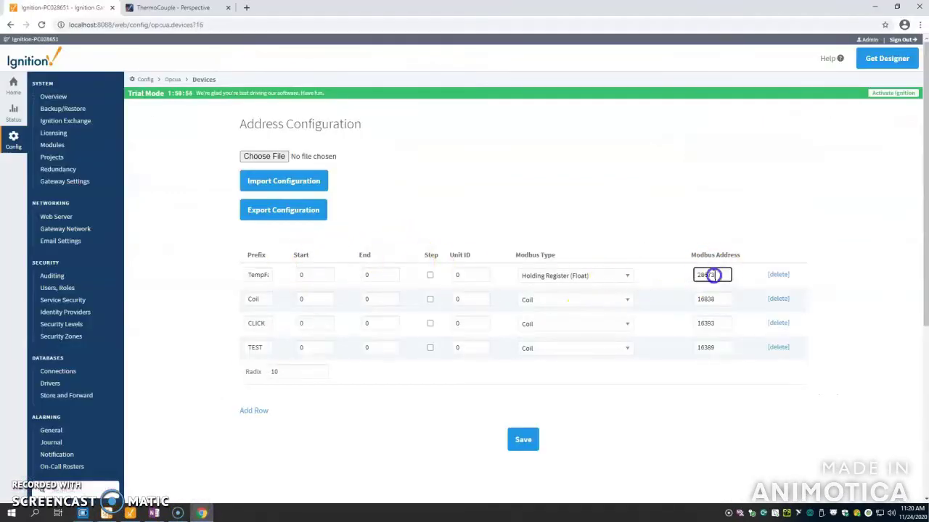
click(663, 224)
click(596, 276)
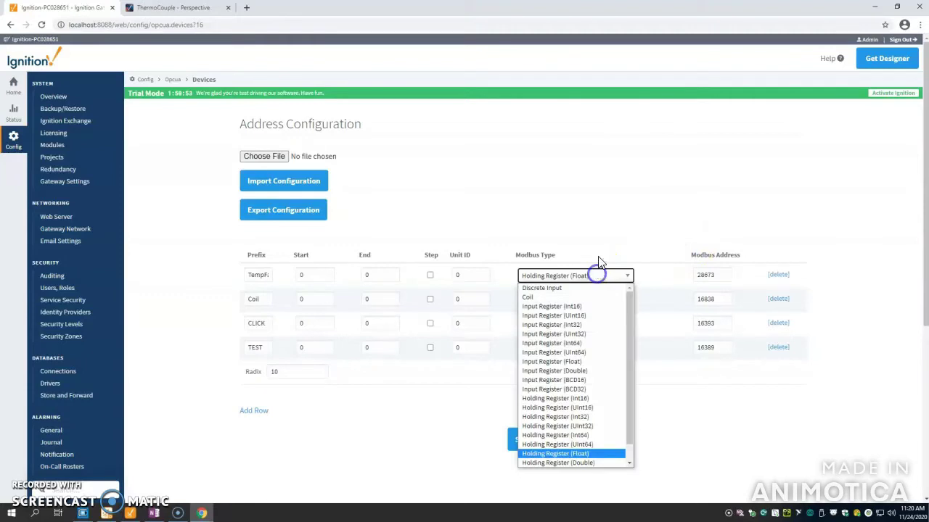
click(558, 229)
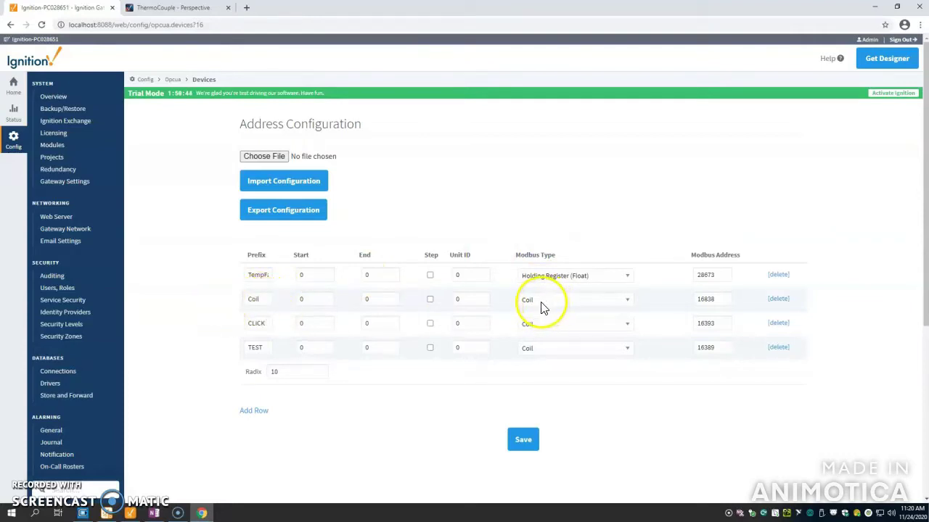
click(261, 276)
click(709, 392)
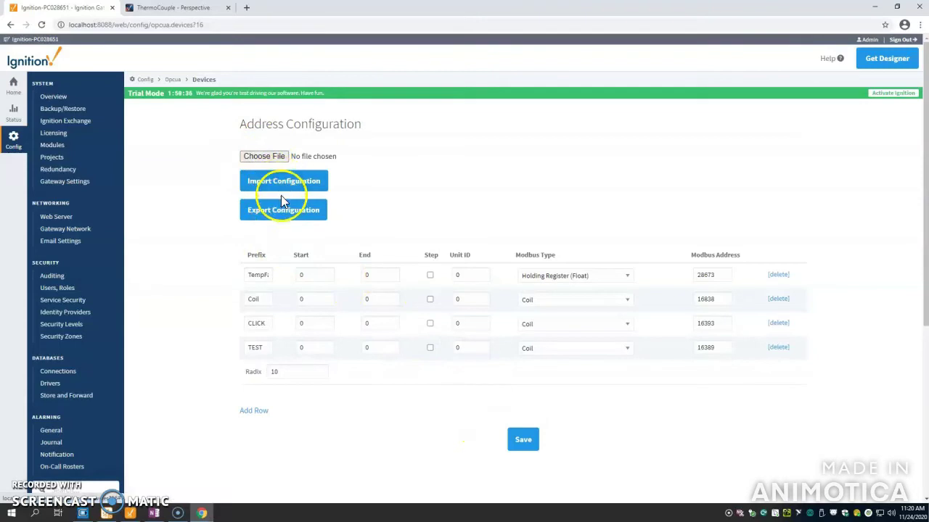
click(521, 440)
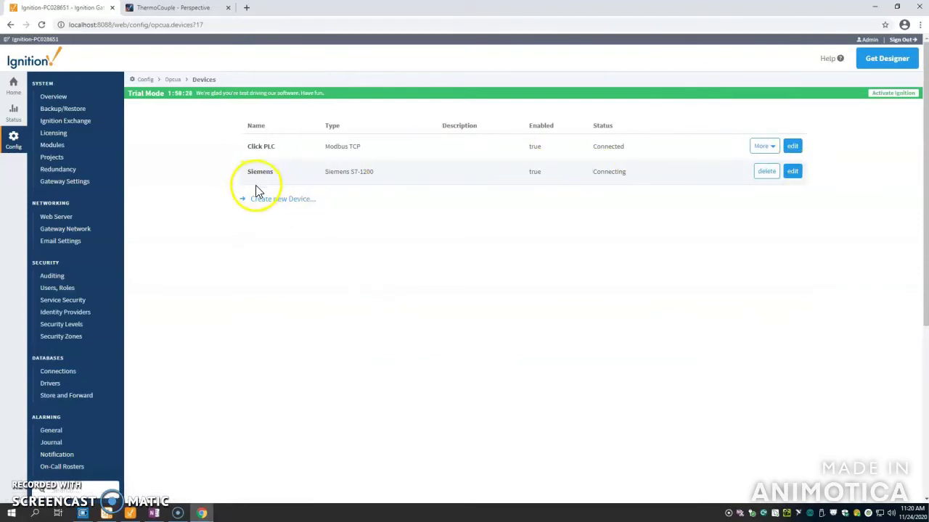
scroll(201, 222, down, 1)
- In OPC Quick Client, expand the tree to the Click PLC tags and read TempFahr0 as 73.19238
scroll(116, 268, down, 3)
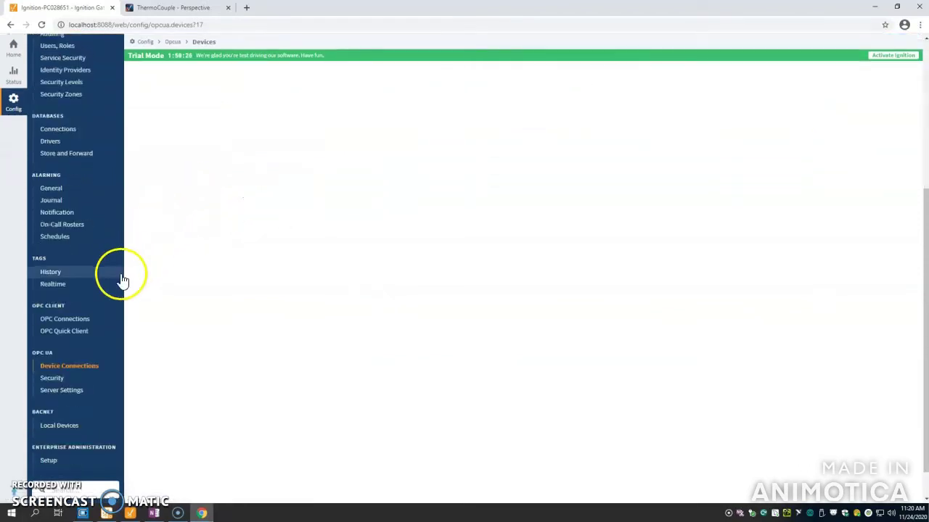
click(85, 330)
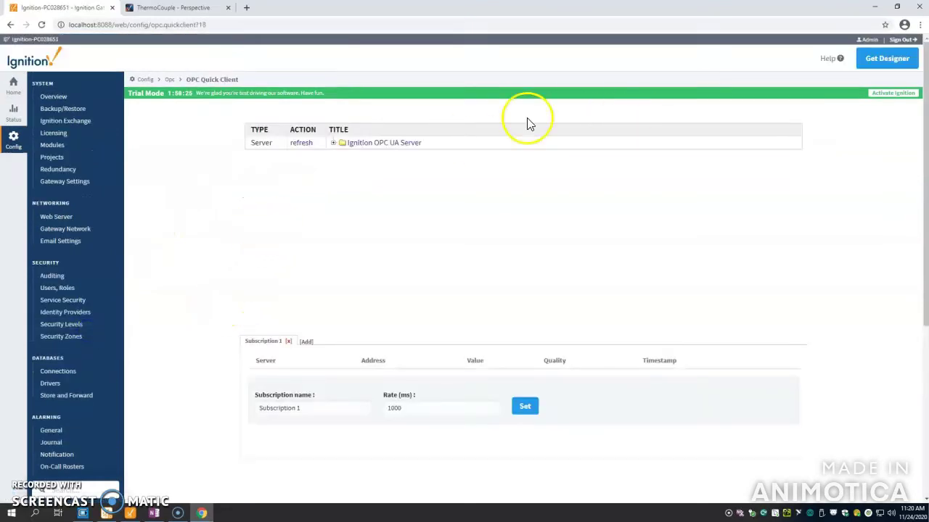
click(333, 143)
click(341, 155)
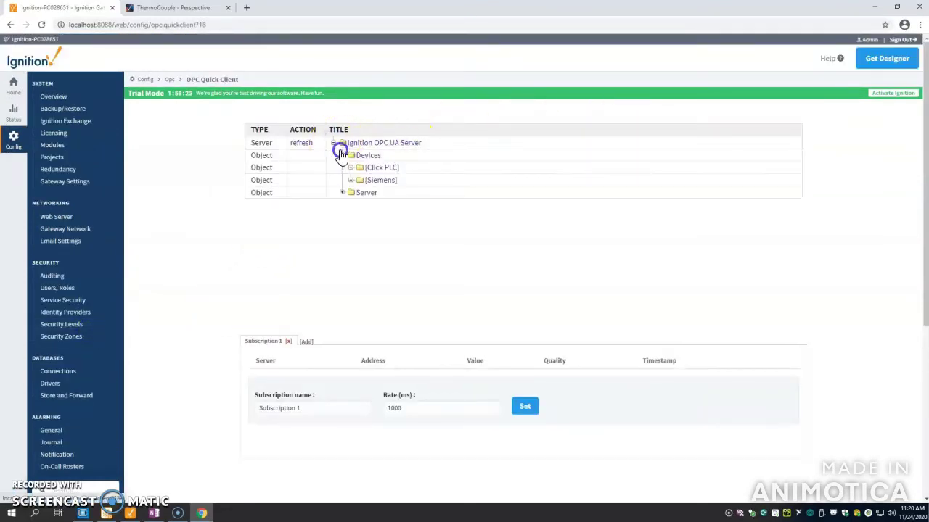
click(350, 168)
click(358, 181)
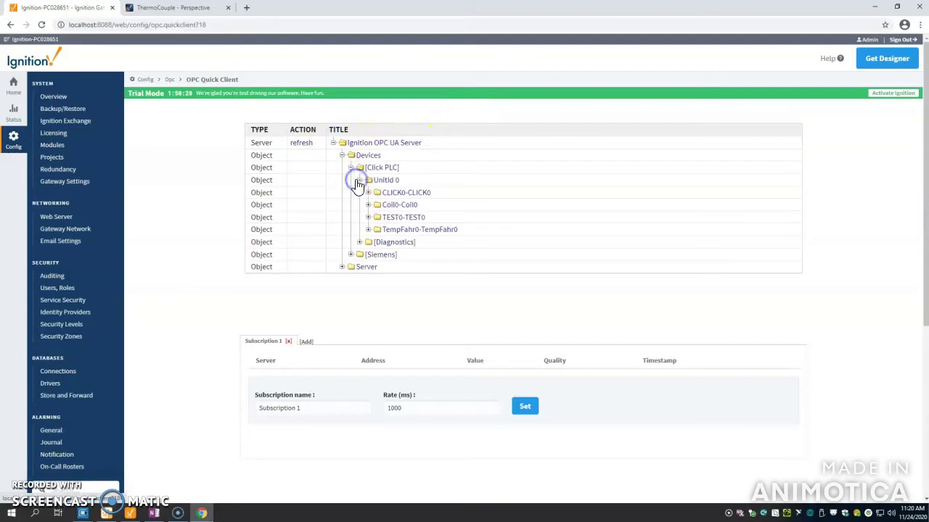
click(367, 193)
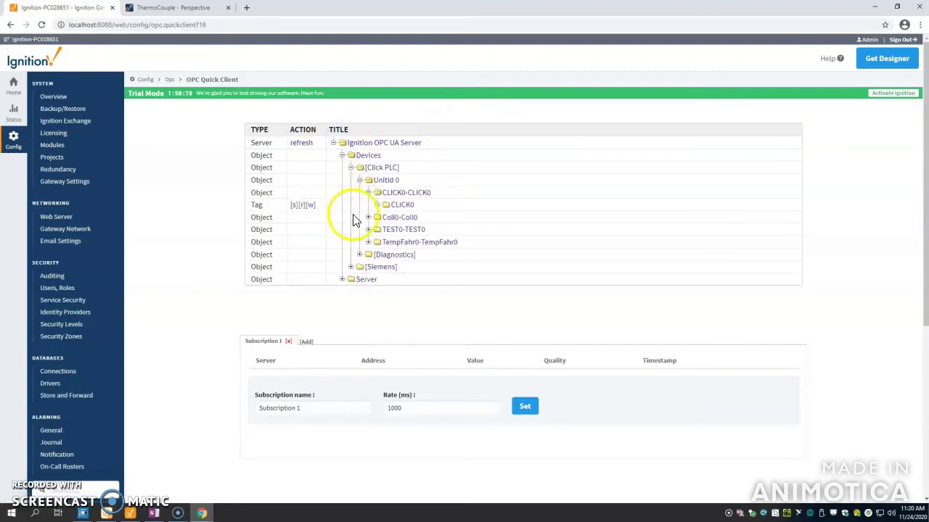
click(369, 242)
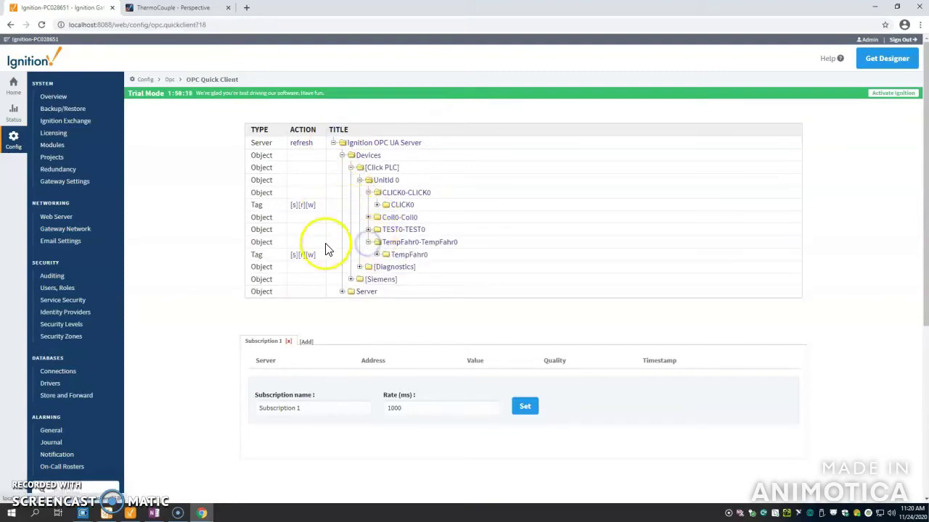
click(302, 254)
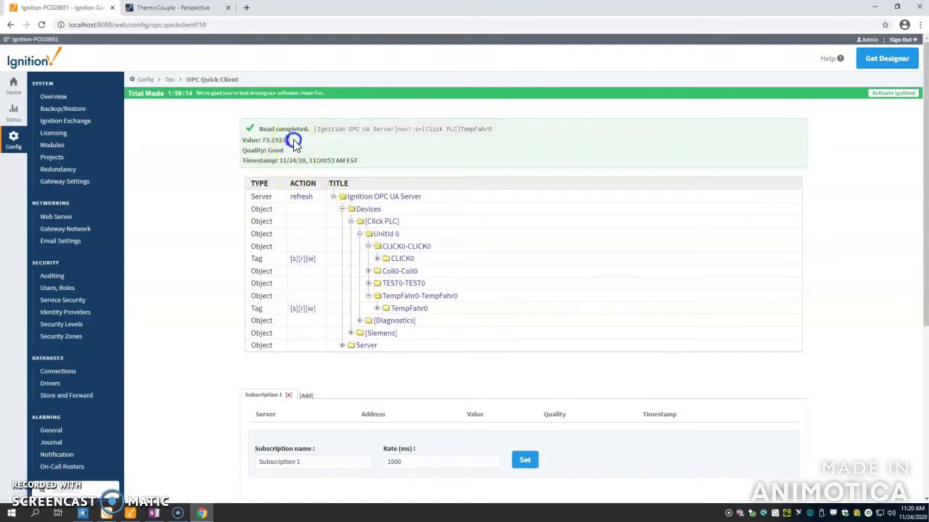
double_click(294, 140)
click(226, 308)
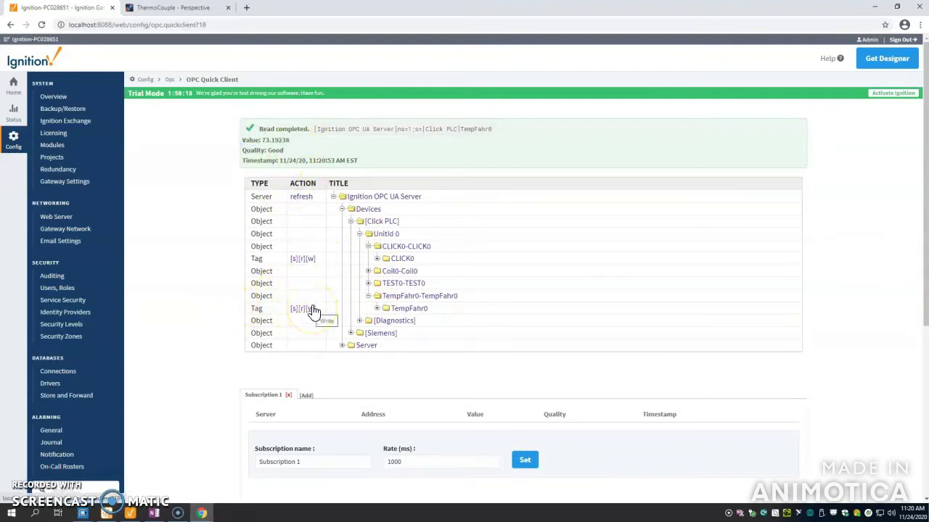
- Write false to the CLICK0 tag and read it back to confirm
click(305, 259)
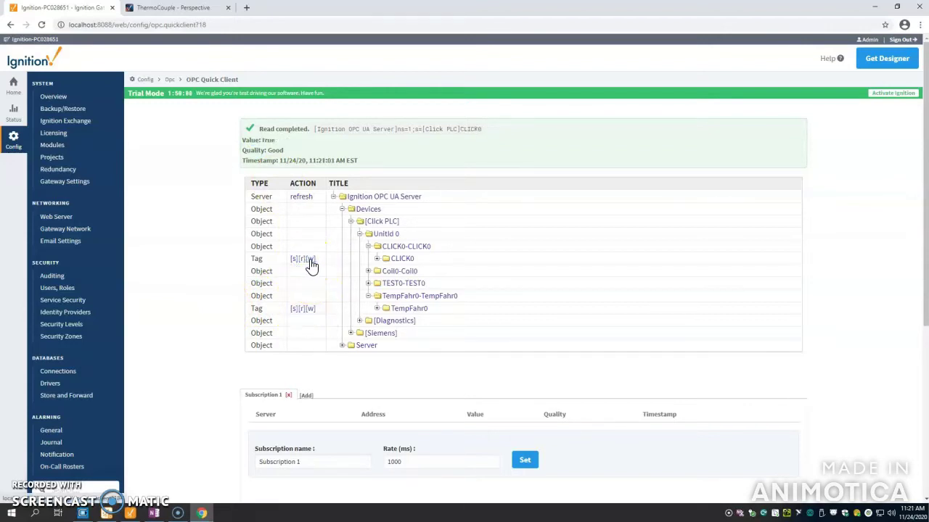
click(310, 259)
click(411, 258)
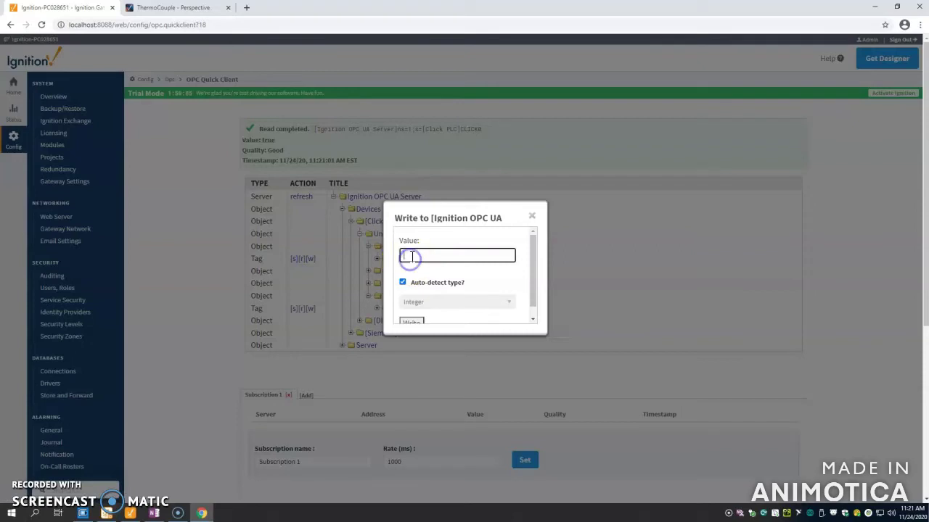
click(412, 321)
click(303, 229)
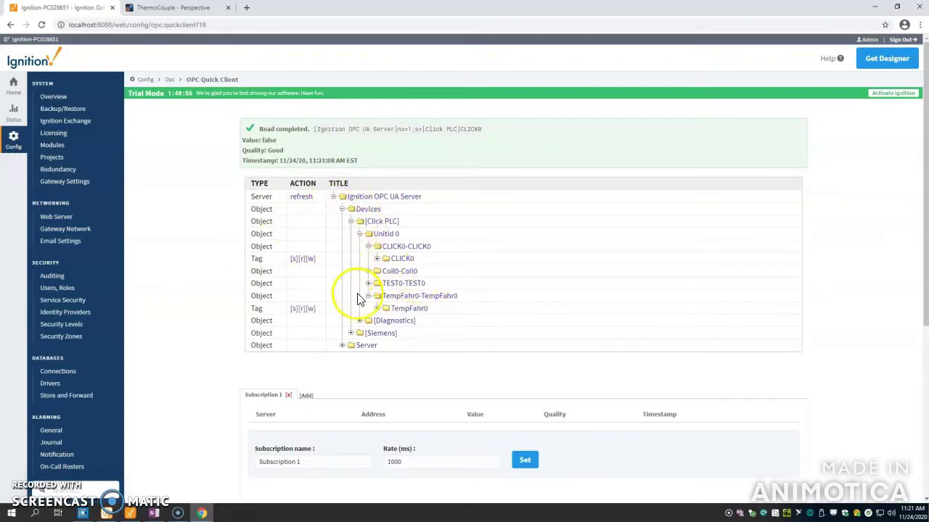
- Collapse the Devices folder and the Ignition OPC UA Server node back to the root
scroll(344, 300, down, 2)
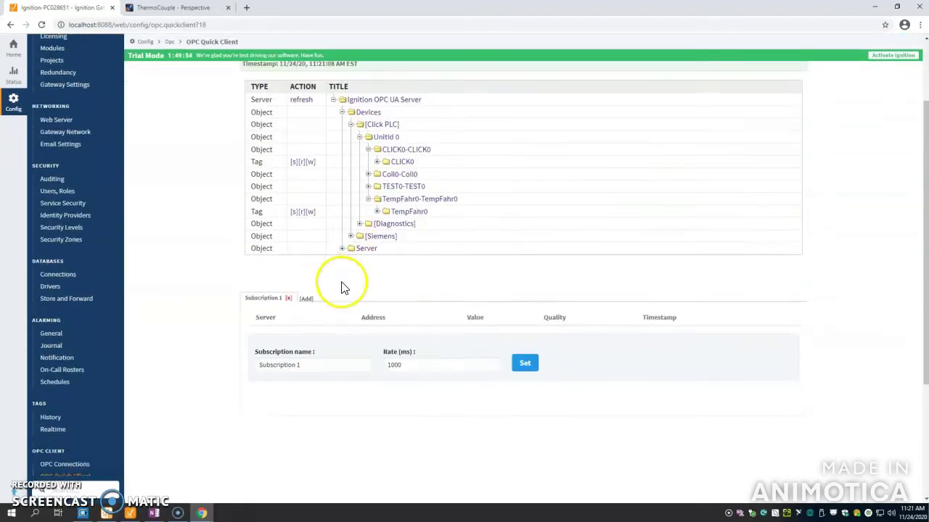
scroll(344, 288, up, 2)
click(341, 208)
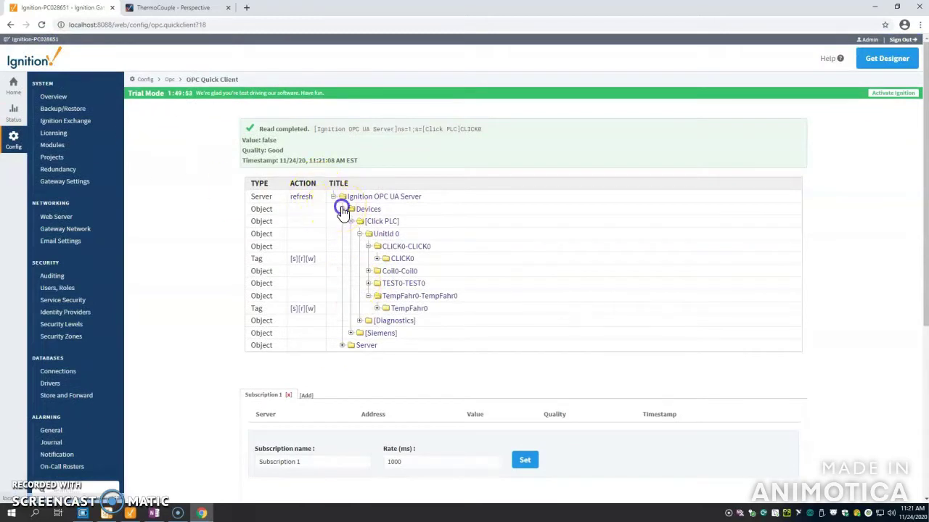
click(329, 143)
scroll(145, 270, down, 4)
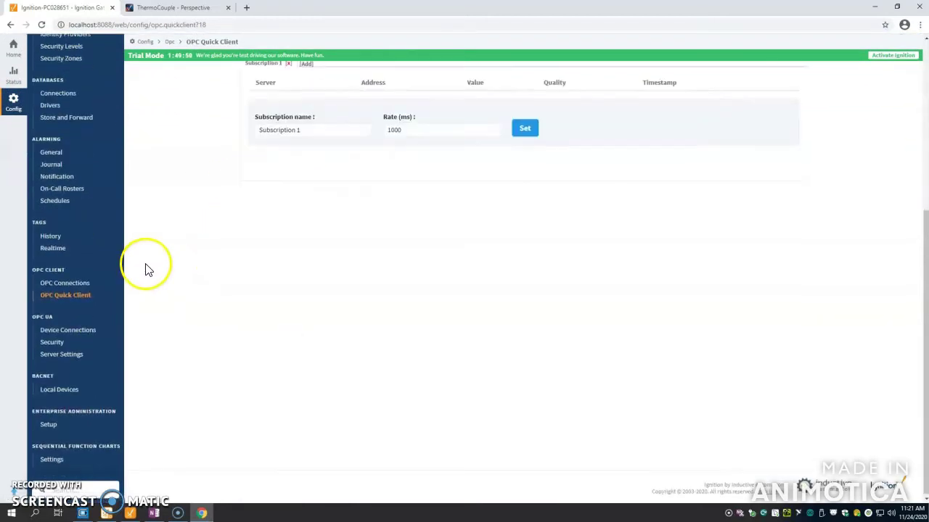
scroll(93, 288, up, 1)
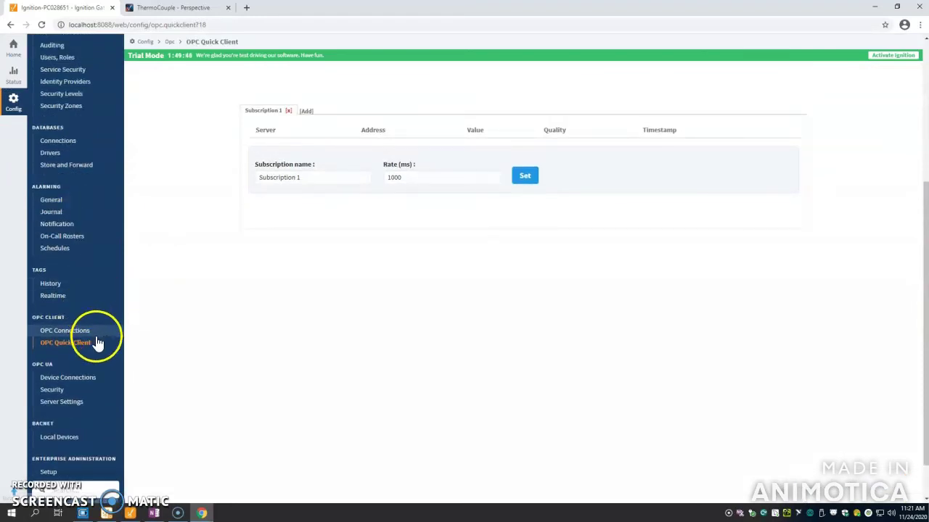
scroll(73, 376, up, 1)
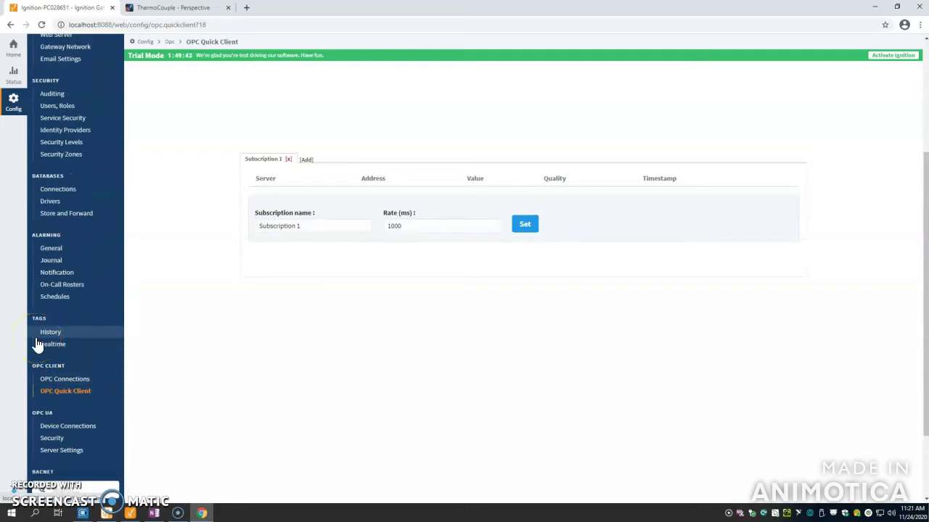
- Open the General Alarm Settings page showing Live Event Limit 5 and a 10-minute window
click(84, 380)
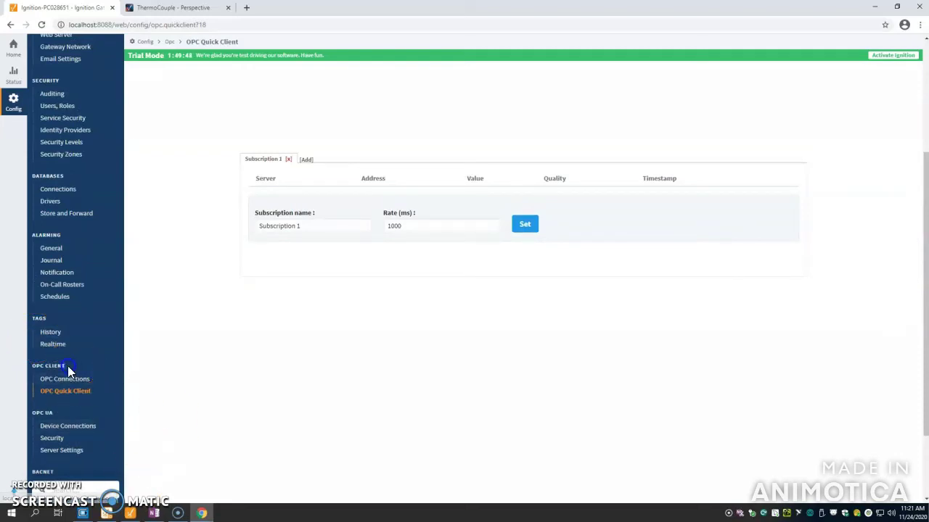
drag(68, 366, 19, 370)
click(91, 360)
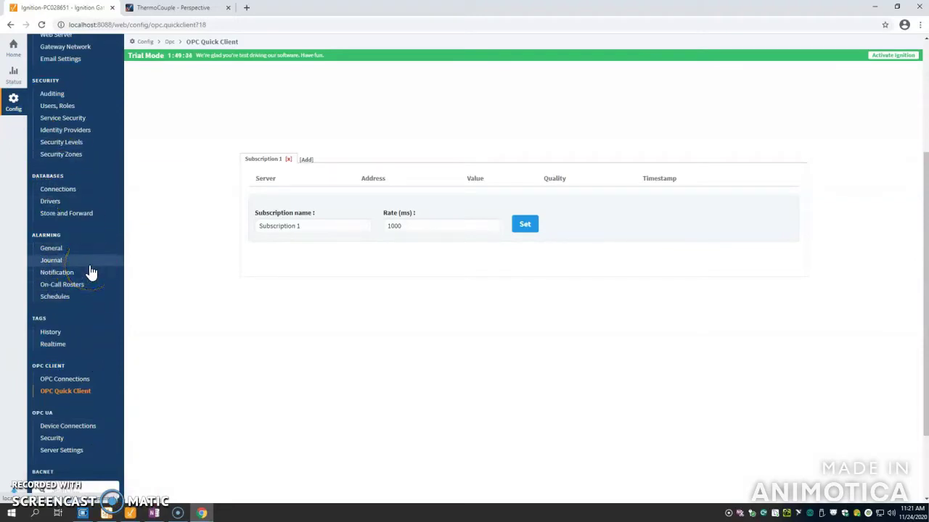
click(53, 265)
- Go to the Gateway's Alarming > Journal profiles list
click(56, 250)
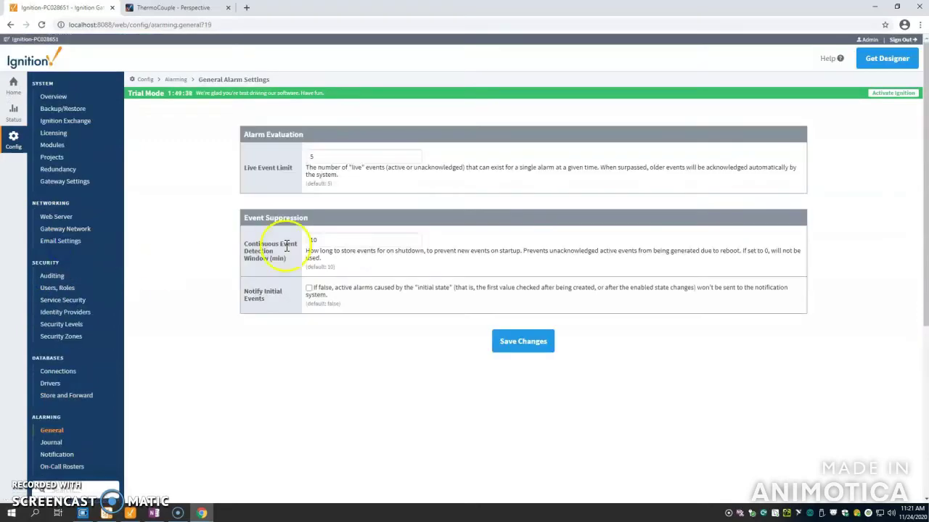
scroll(83, 356, down, 2)
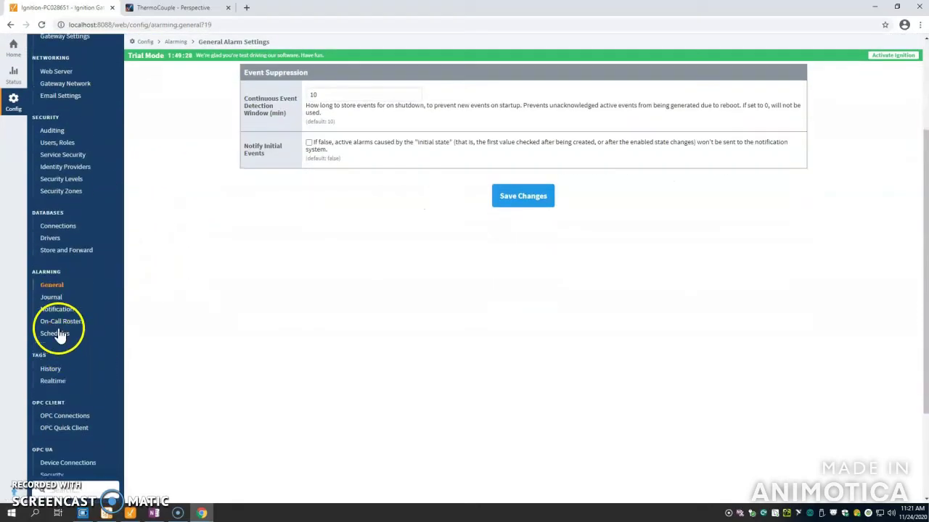
click(52, 298)
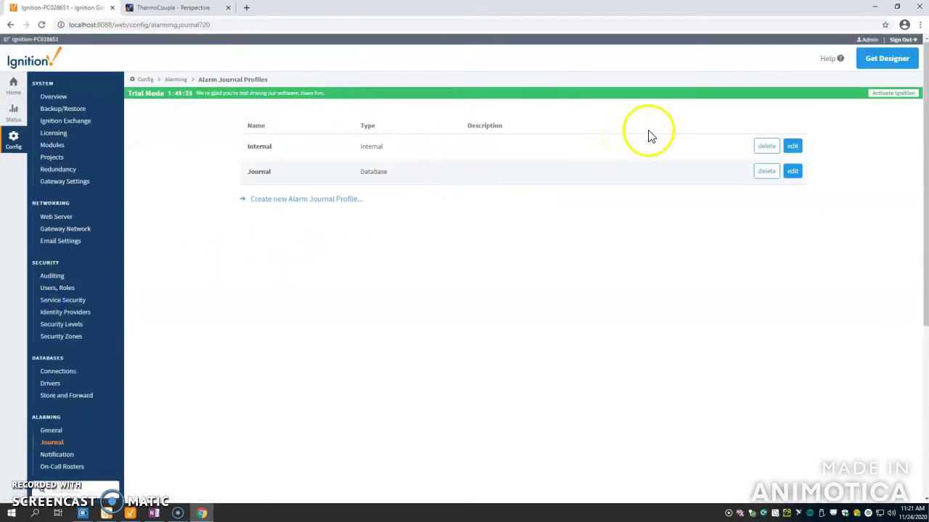
- Save the Internal alarm journal profile with its Prune Age left unchanged
click(792, 147)
scroll(481, 182, down, 10)
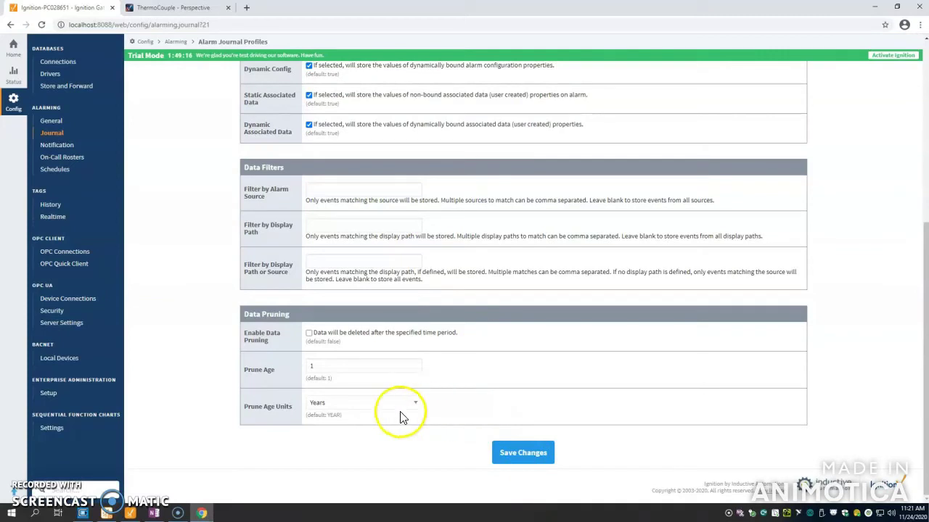
click(295, 367)
click(486, 363)
scroll(299, 270, up, 5)
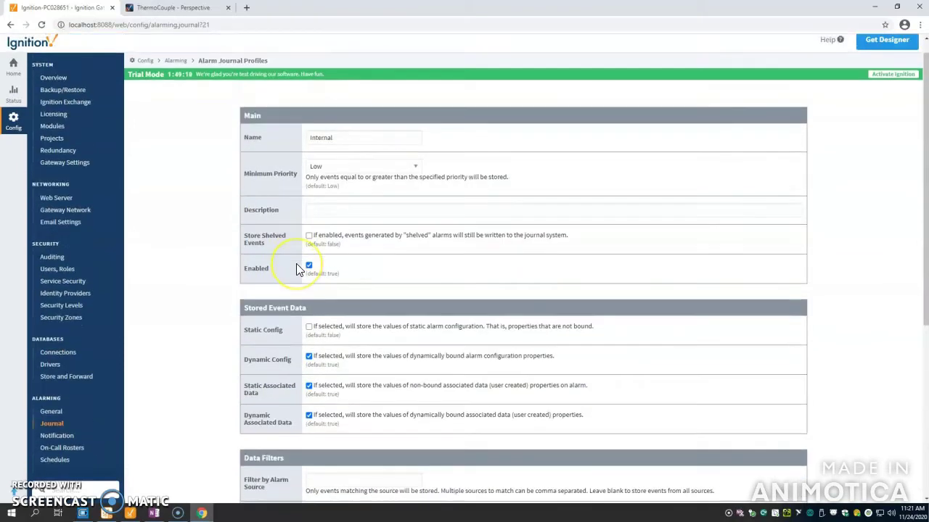
scroll(299, 270, down, 5)
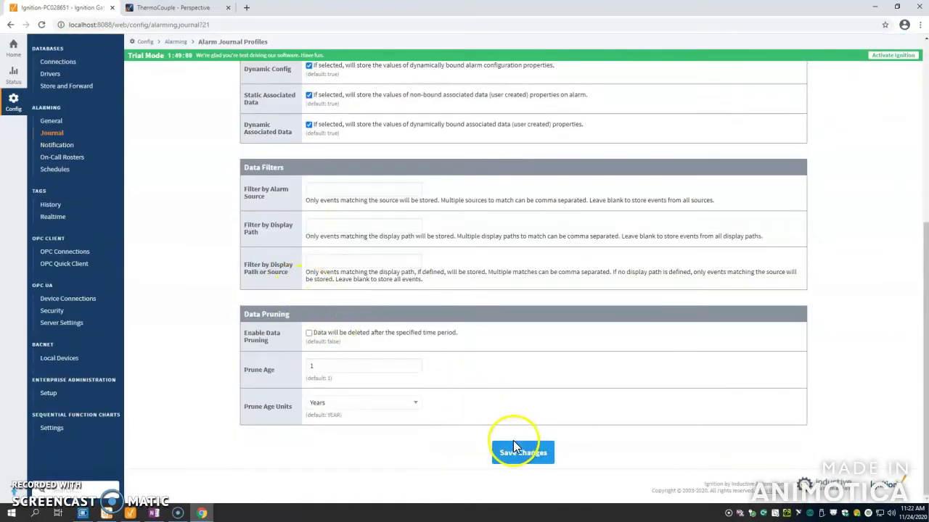
click(519, 453)
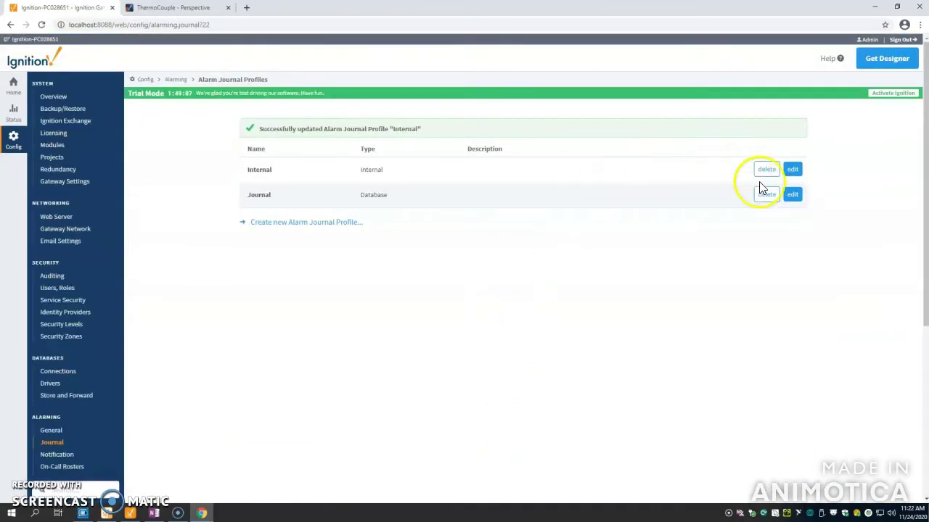
- Save the Journal profile with NewConnection kept as its datasource
click(785, 196)
scroll(435, 201, down, 1)
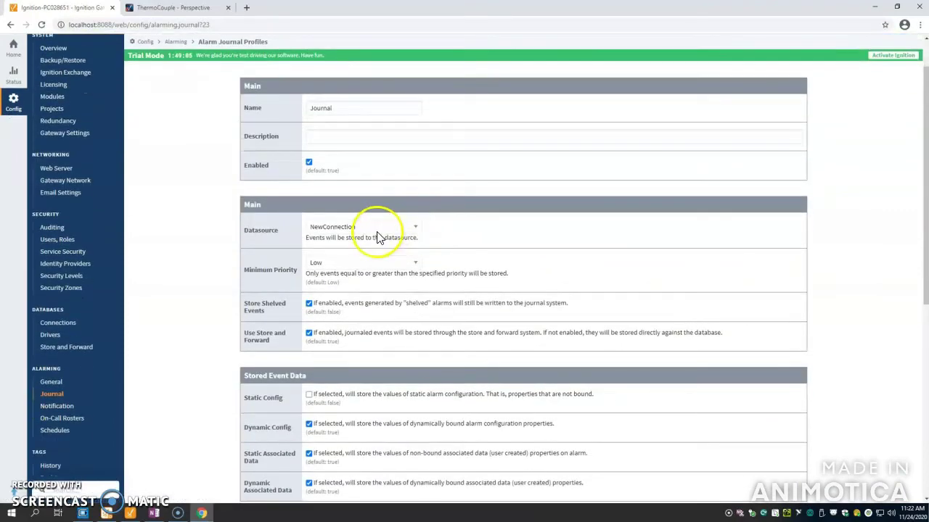
click(377, 231)
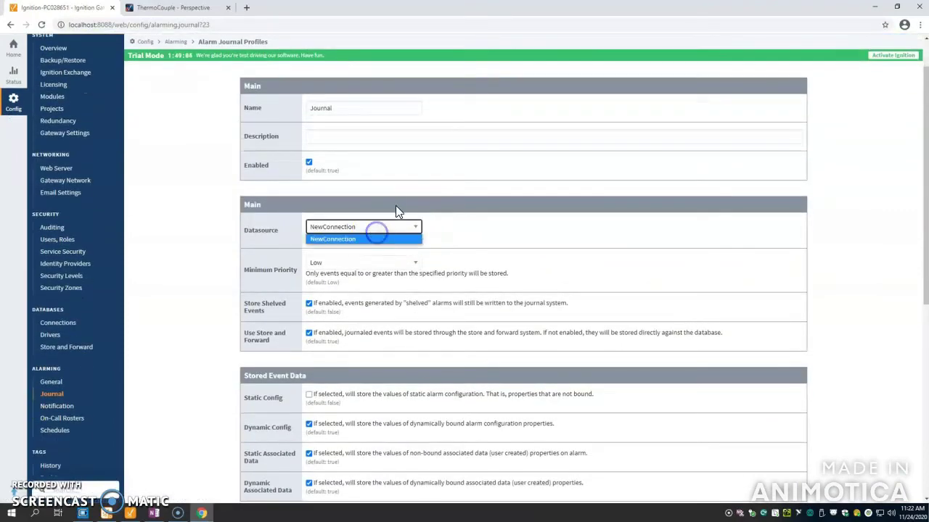
click(466, 227)
scroll(468, 227, down, 5)
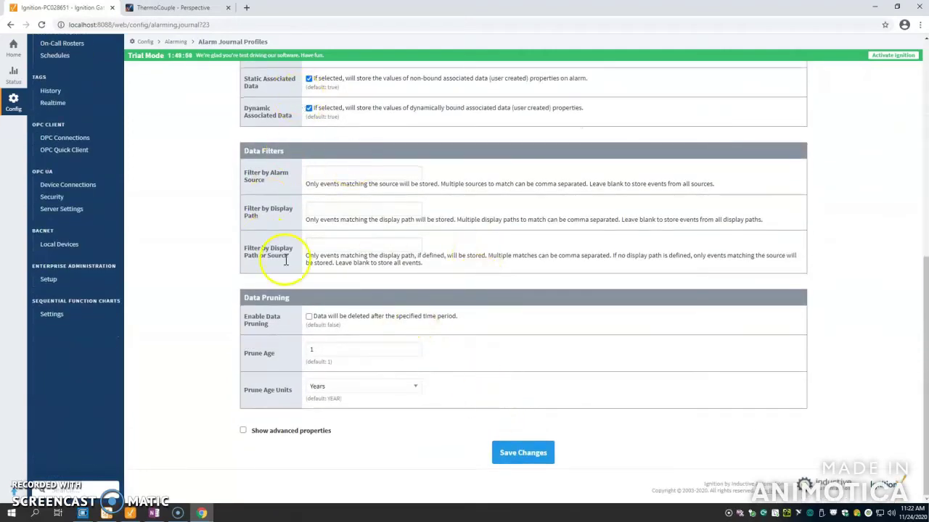
scroll(285, 260, up, 10)
scroll(390, 280, down, 10)
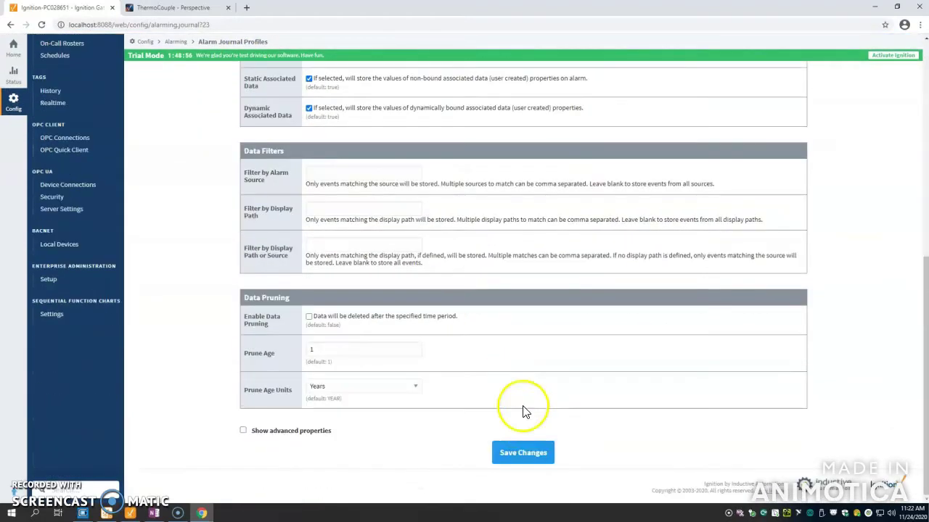
click(526, 451)
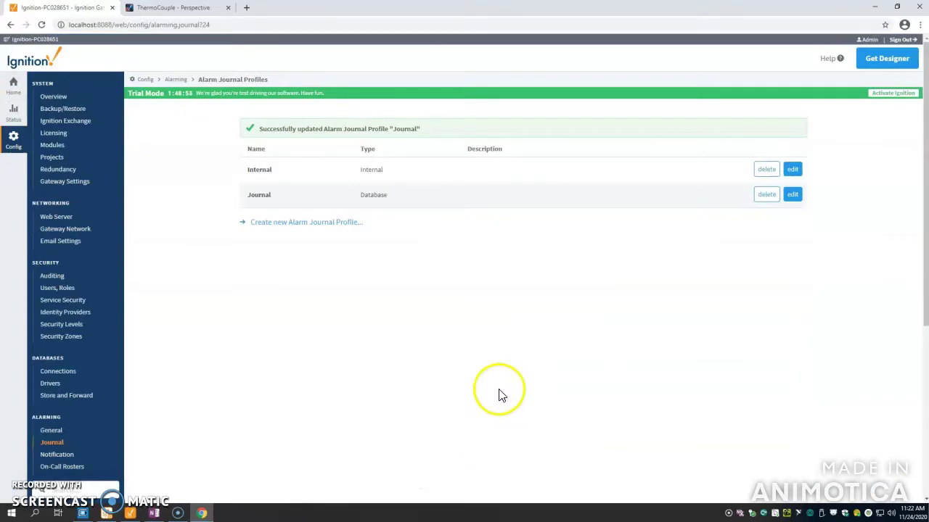
- Start a new alarm notification profile and review its type options, such as Email Notification
scroll(64, 385, down, 2)
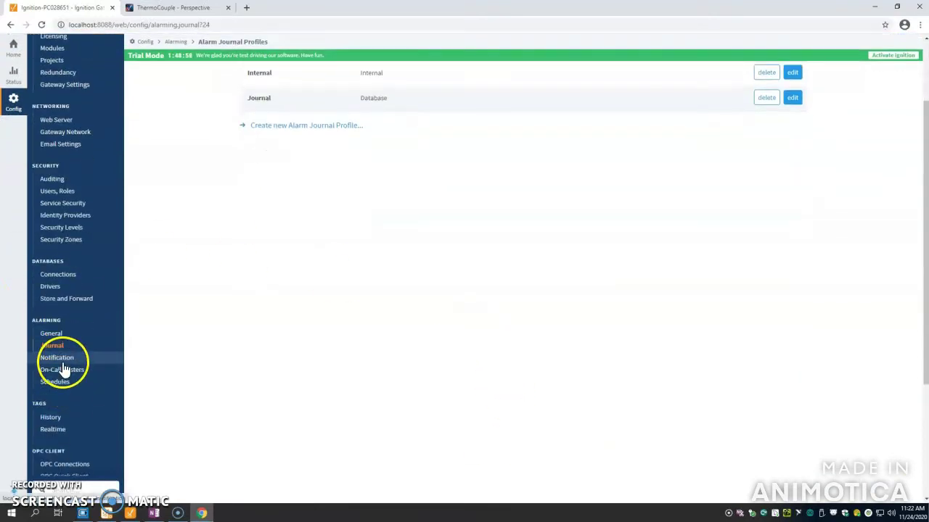
click(63, 360)
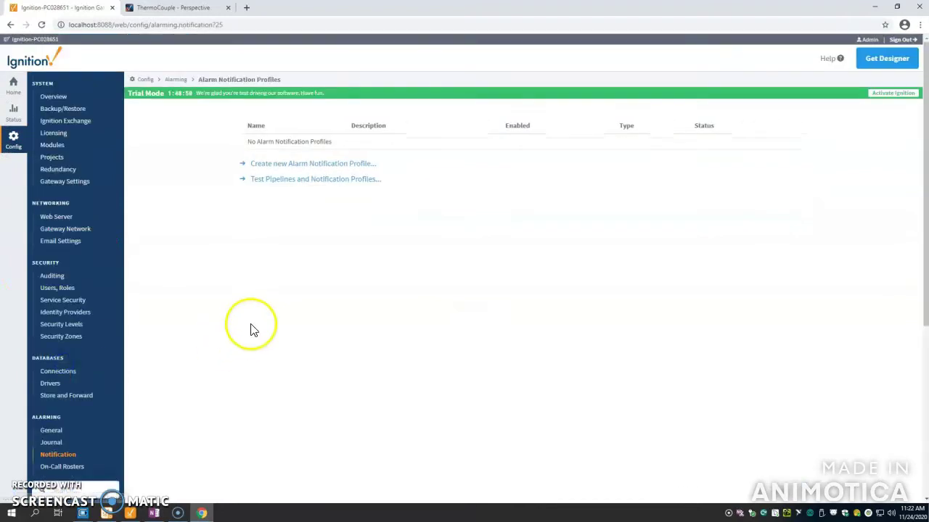
click(327, 166)
drag(314, 138, 269, 140)
click(183, 225)
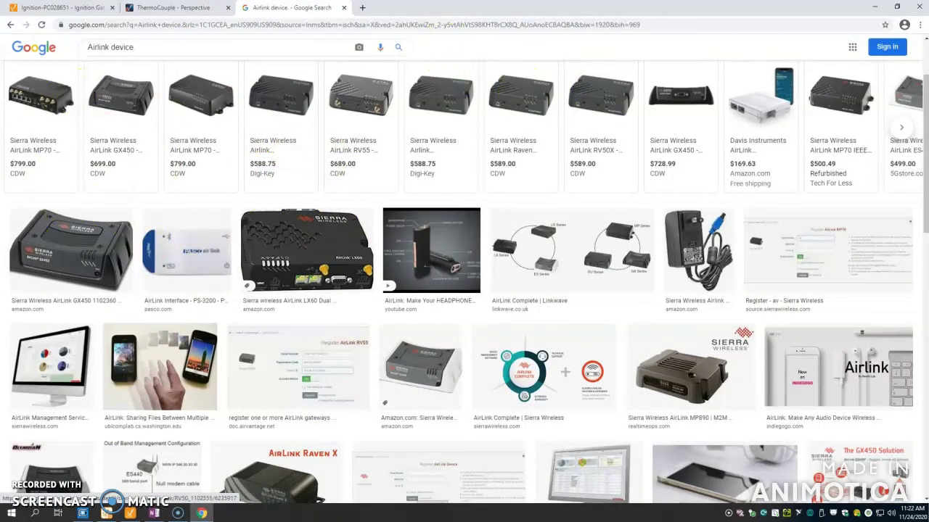
click(343, 8)
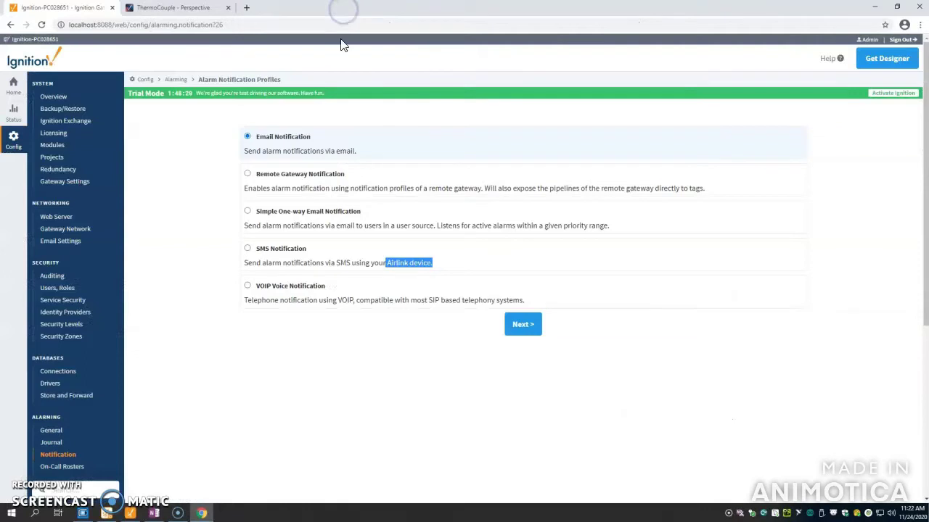
- Open the Alarming On-Call Rosters page
scroll(167, 327, down, 1)
scroll(145, 348, up, 1)
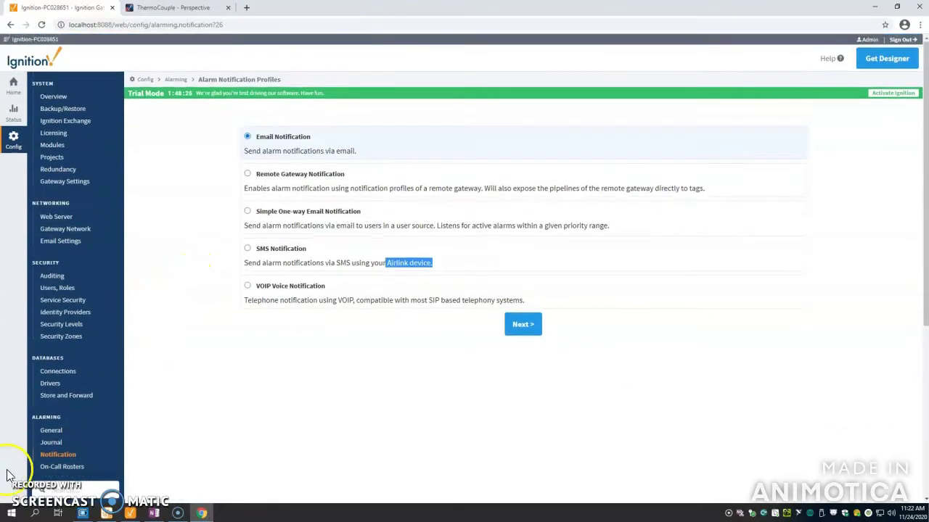
scroll(29, 457, down, 1)
click(59, 421)
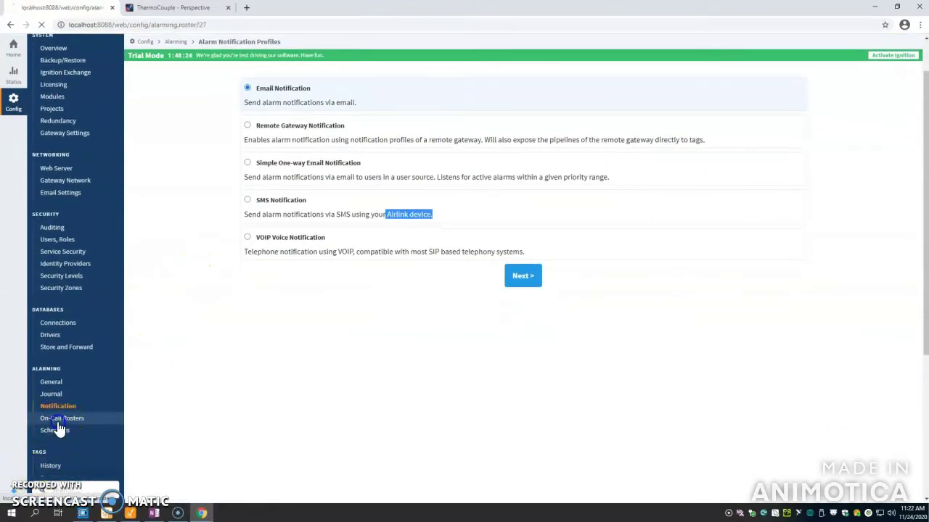
- Open Alarming Schedules and review the Always and Example schedules
scroll(152, 375, down, 2)
click(76, 337)
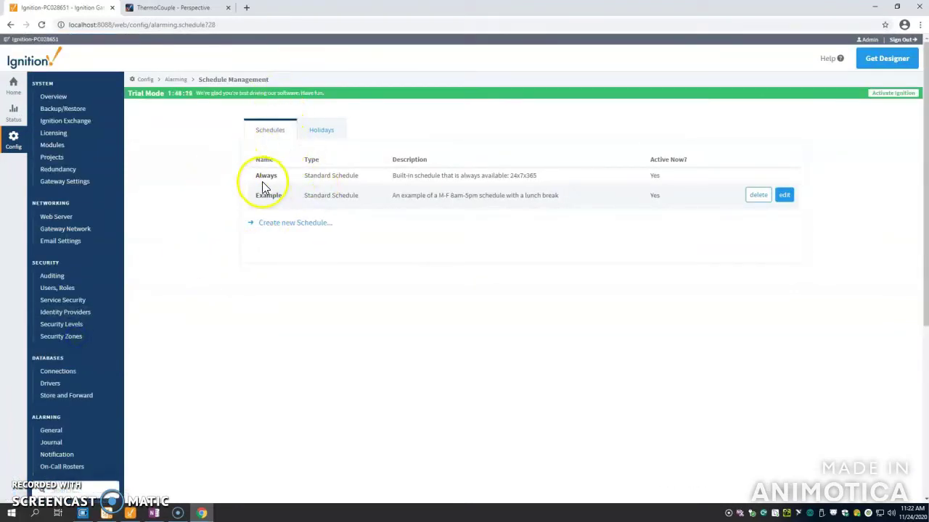
scroll(224, 216, down, 2)
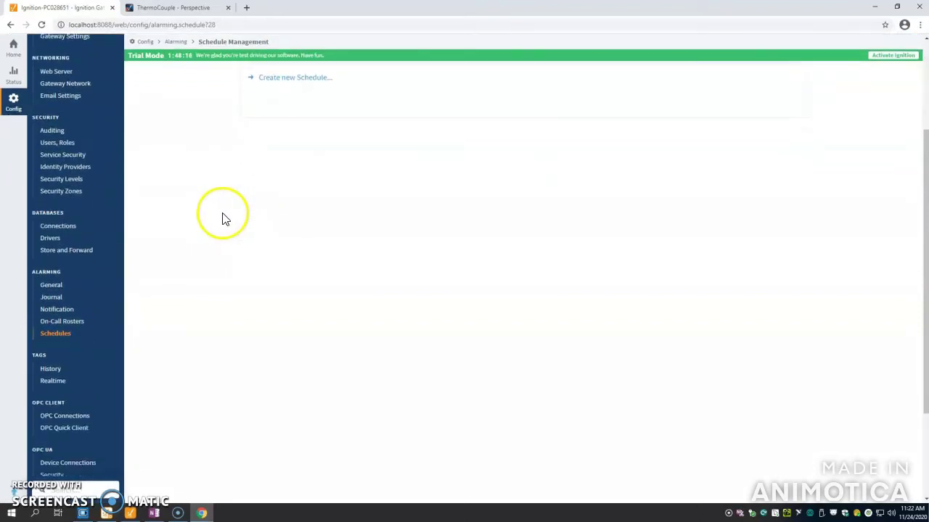
scroll(63, 240, up, 2)
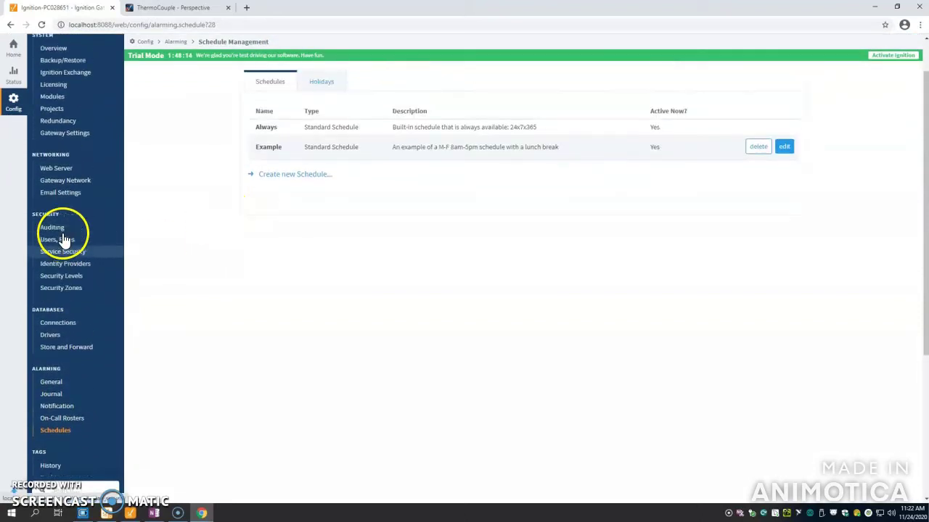
scroll(76, 268, down, 3)
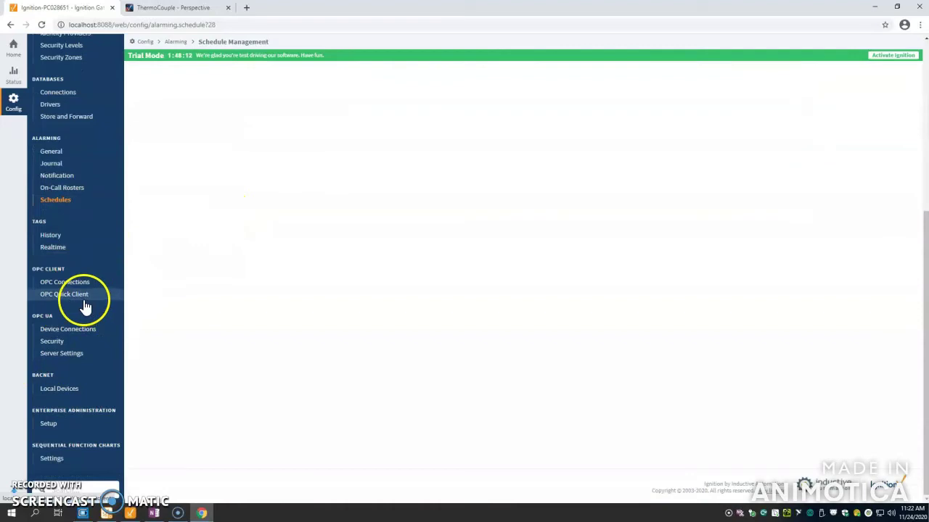
scroll(85, 307, up, 4)
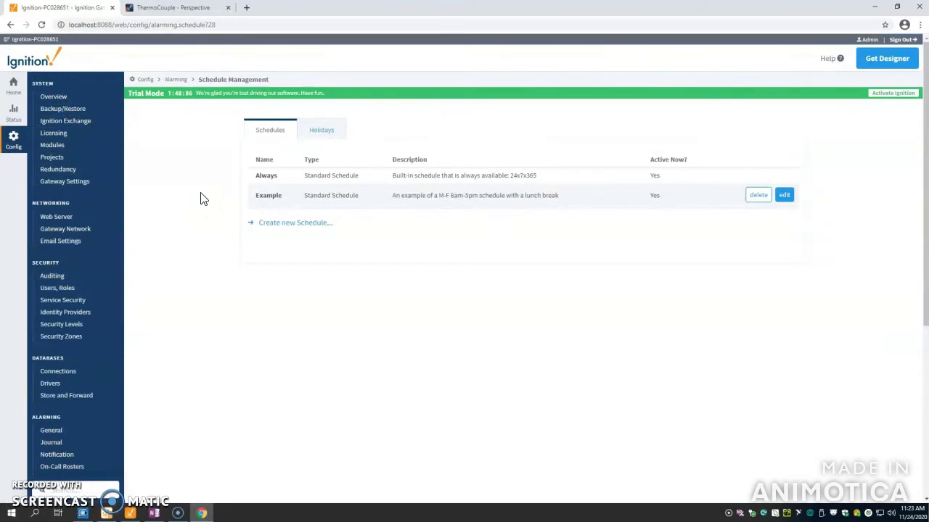
click(185, 7)
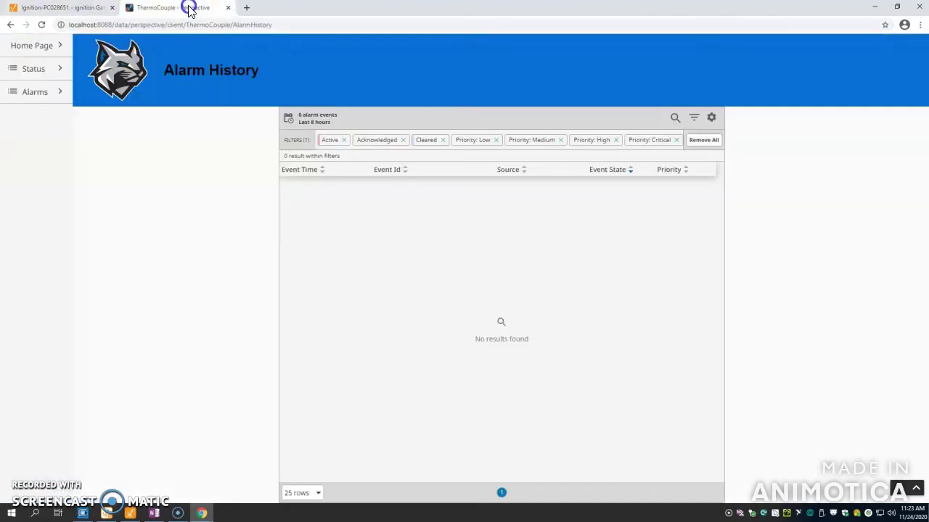
click(66, 9)
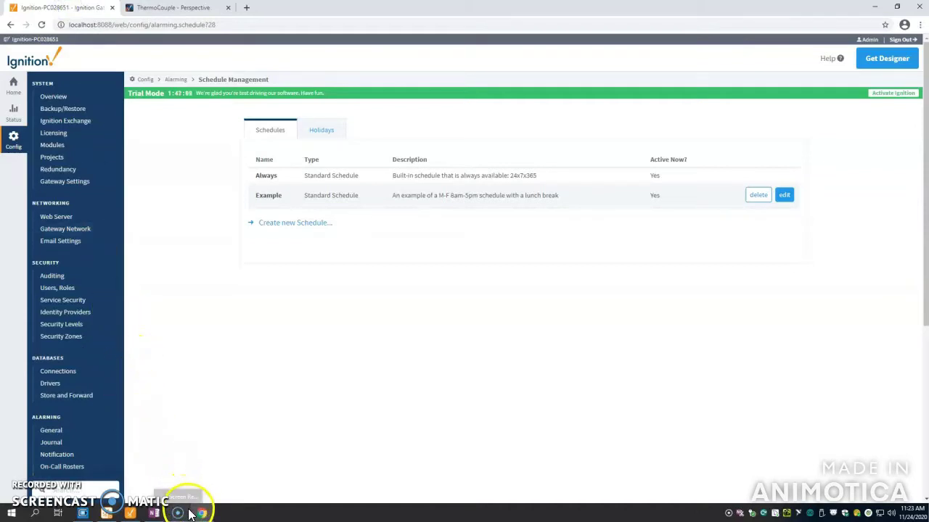
mouse_move(131, 513)
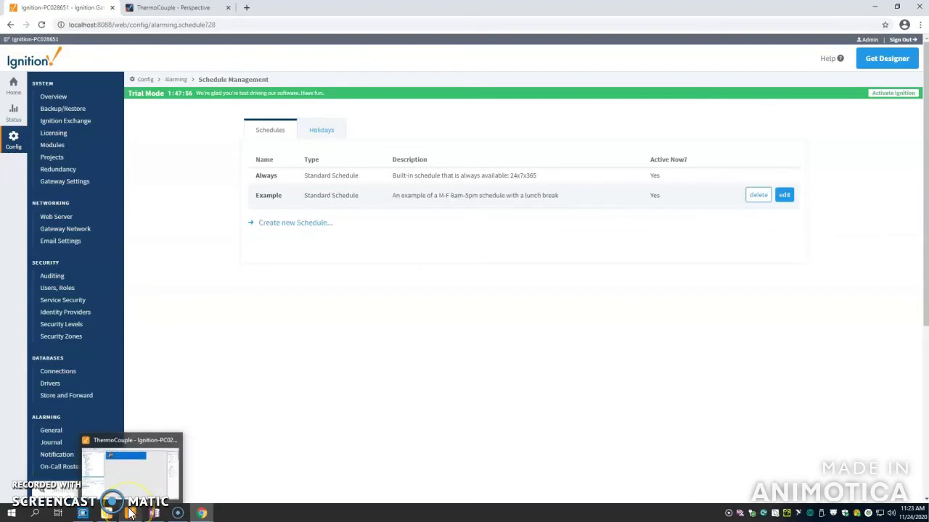
- Back in Designer, open the ThermoCouple Perspective page configuration, with Styles and Views collapsed
click(123, 514)
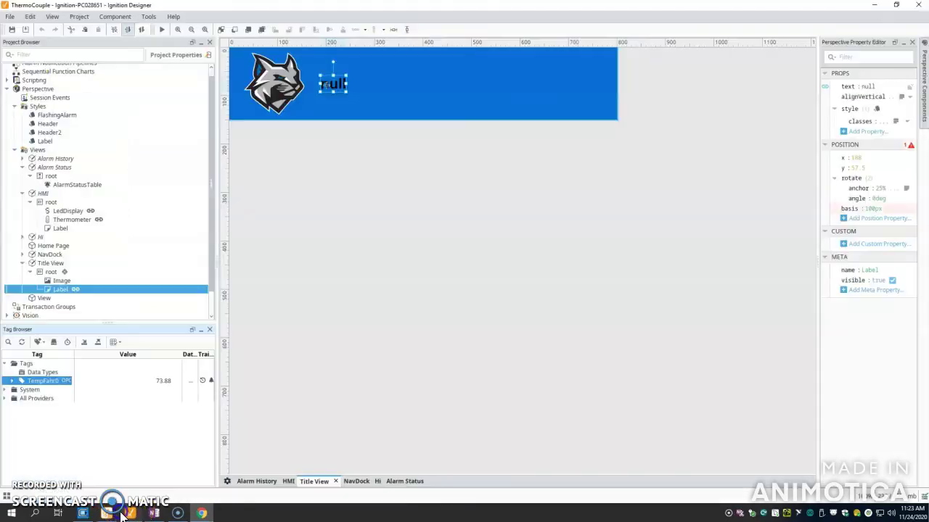
click(304, 129)
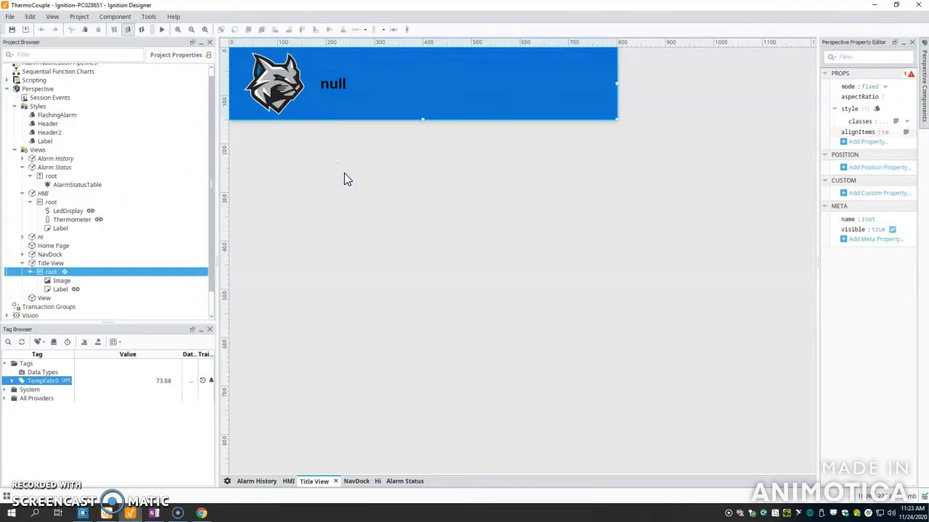
scroll(29, 133, up, 1)
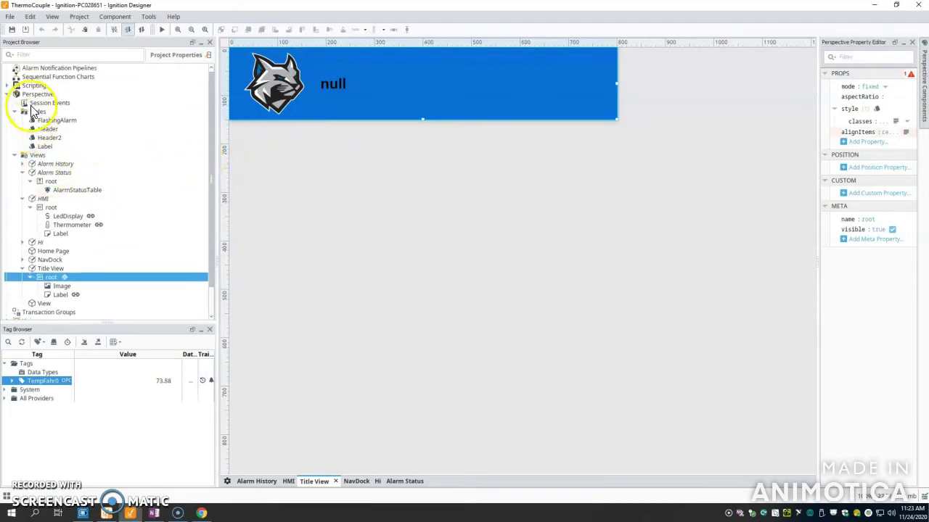
double_click(11, 95)
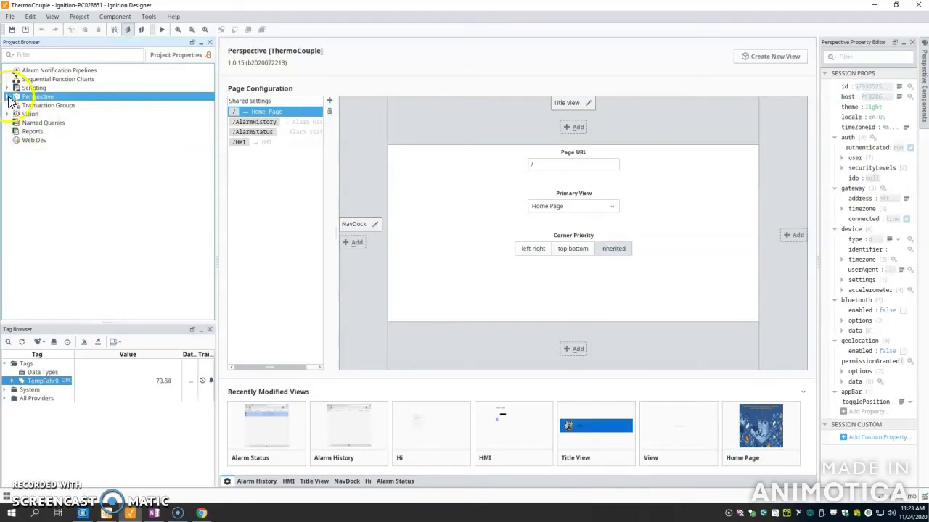
click(8, 97)
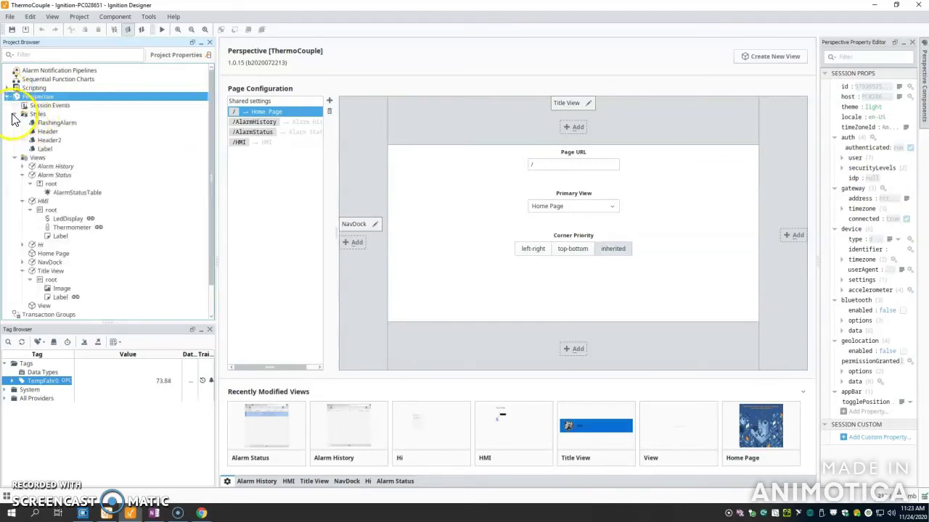
click(15, 114)
click(15, 123)
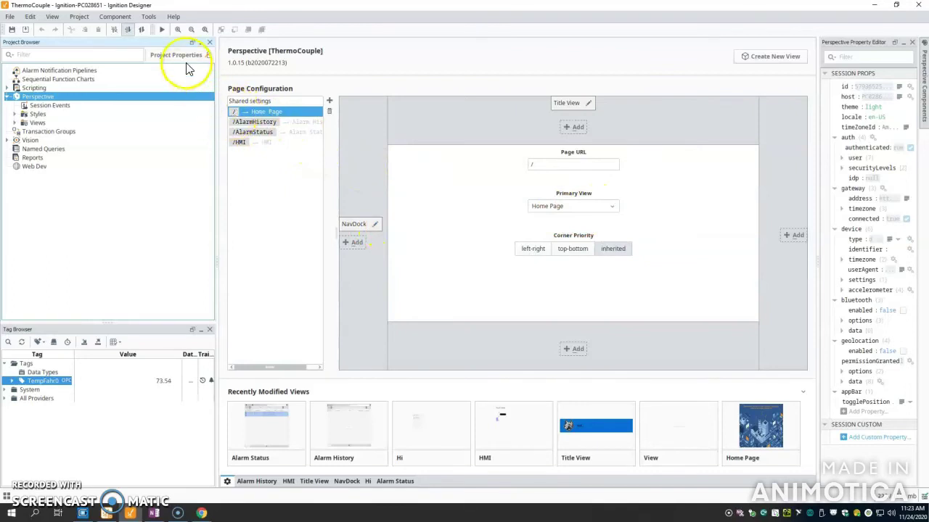
- Launch the Perspective session from Tools and close the outdated browser window
click(149, 16)
mouse_move(185, 108)
click(293, 107)
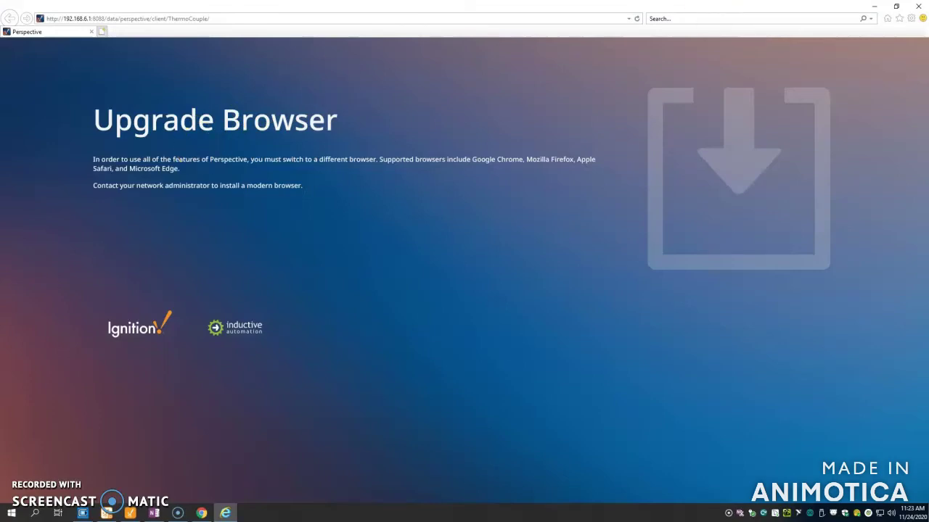
click(918, 5)
- Make Google Chrome the default web browser in Windows Settings
click(34, 513)
text(de)
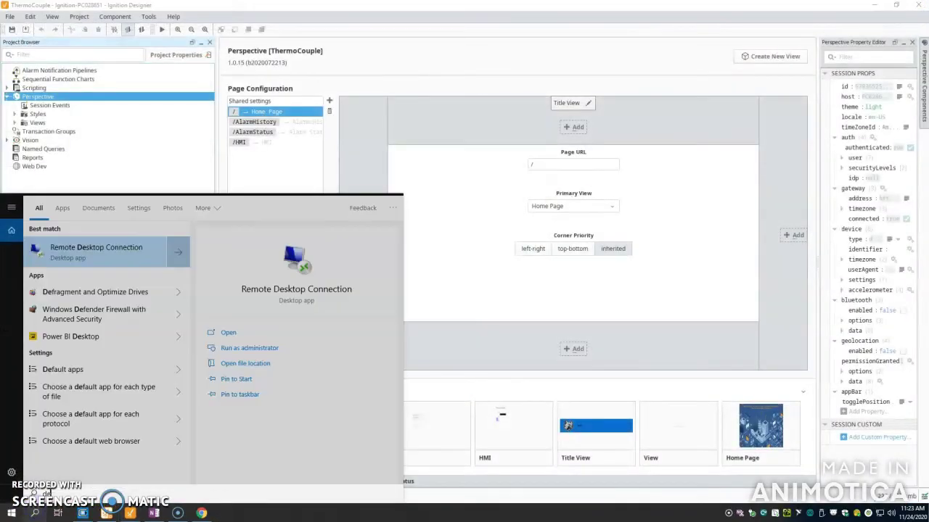
text(fault)
click(102, 265)
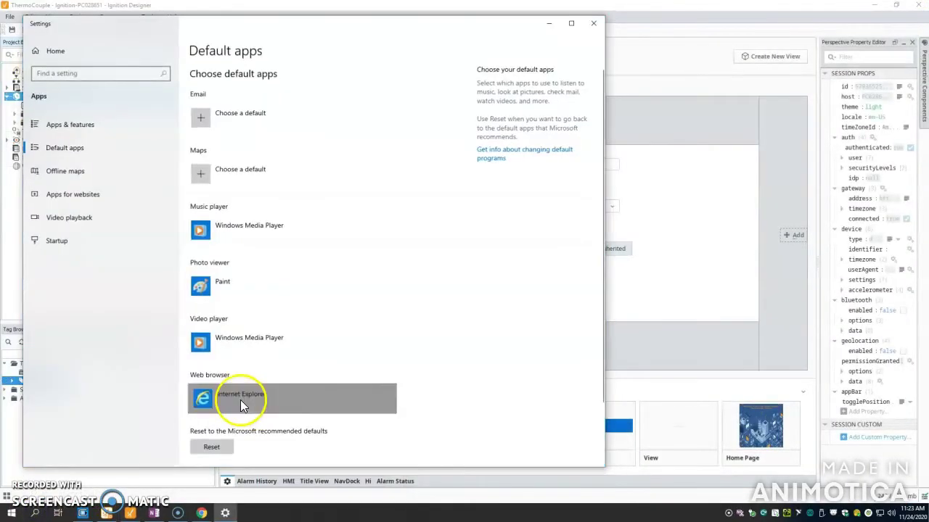
click(240, 399)
click(264, 322)
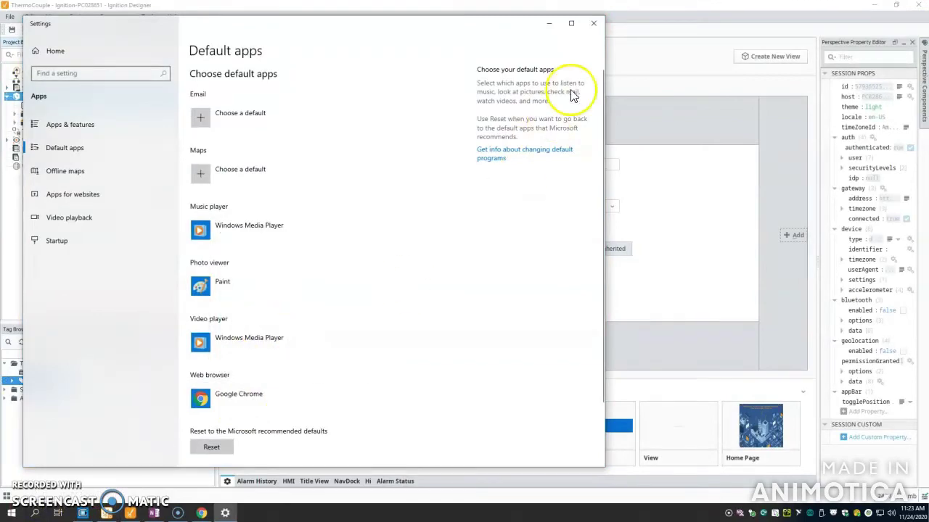
click(593, 23)
- Relaunch the Perspective session in Chrome, close the extra tab and minimize Chrome
click(157, 22)
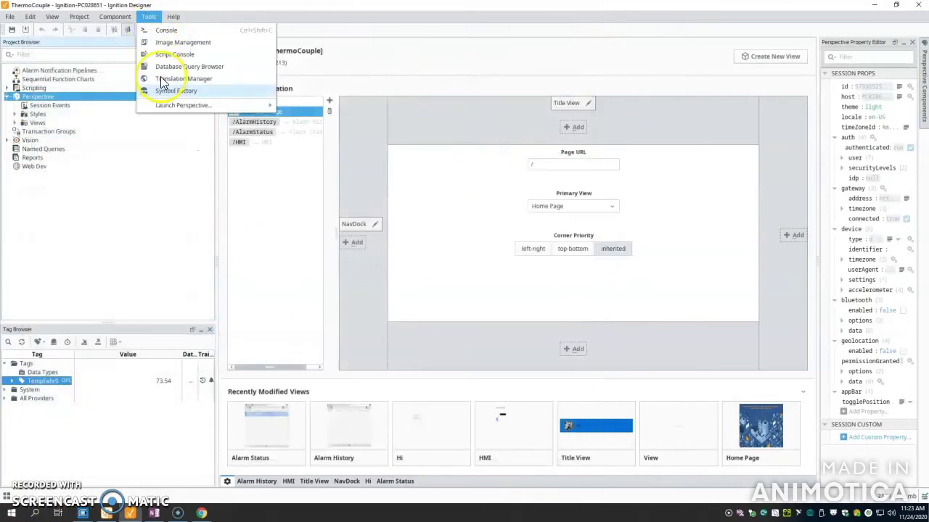
click(330, 108)
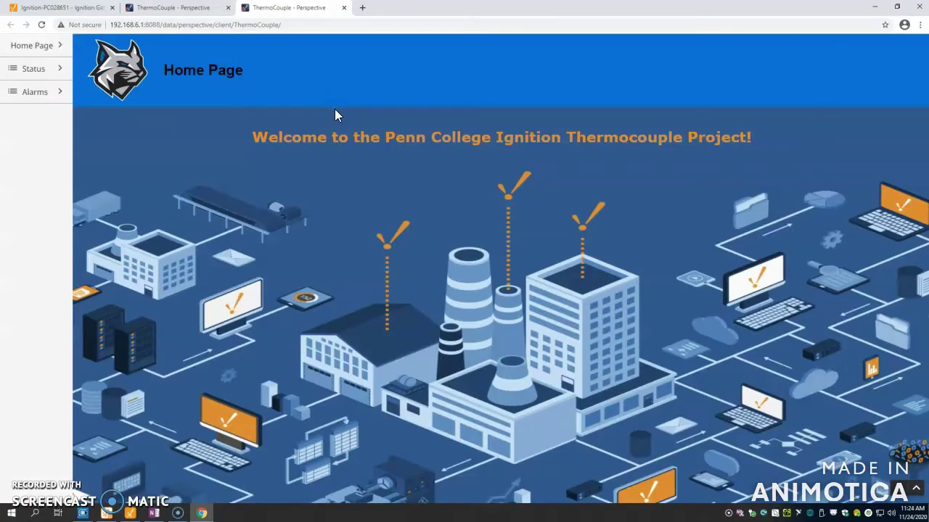
click(345, 9)
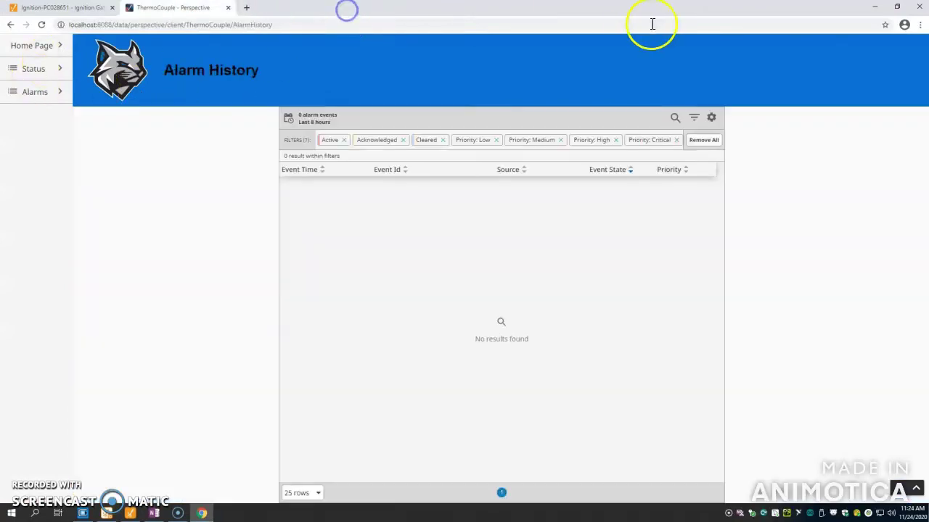
click(875, 8)
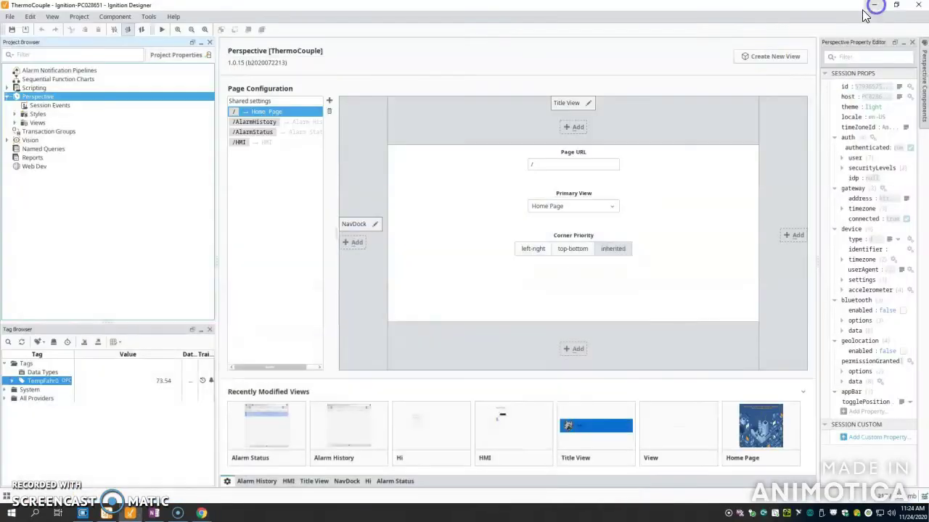
- Open the Alarm History view and inspect the AlarmJournalTable's name without changing it
click(15, 124)
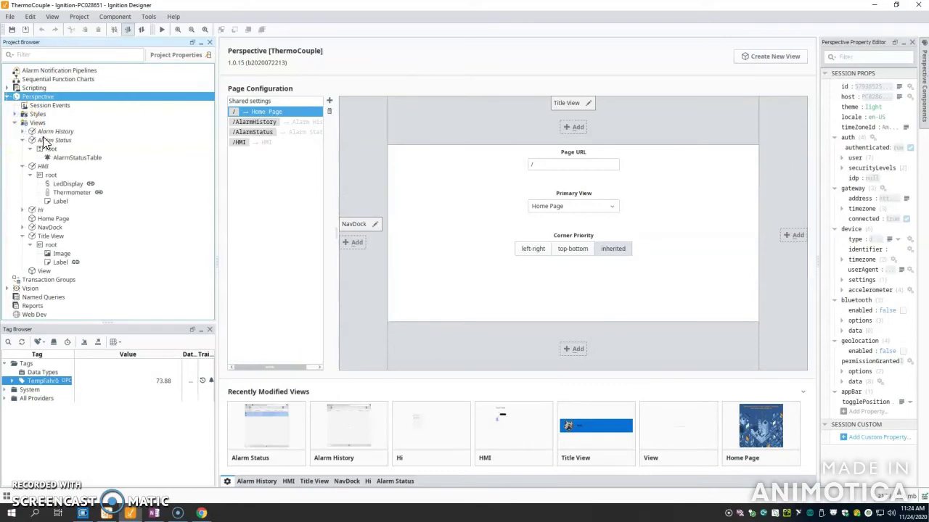
double_click(47, 131)
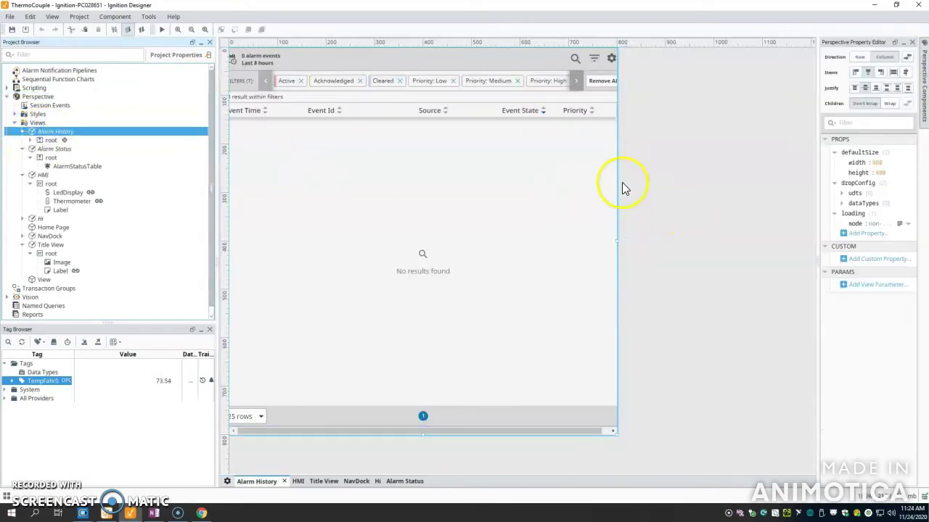
click(591, 195)
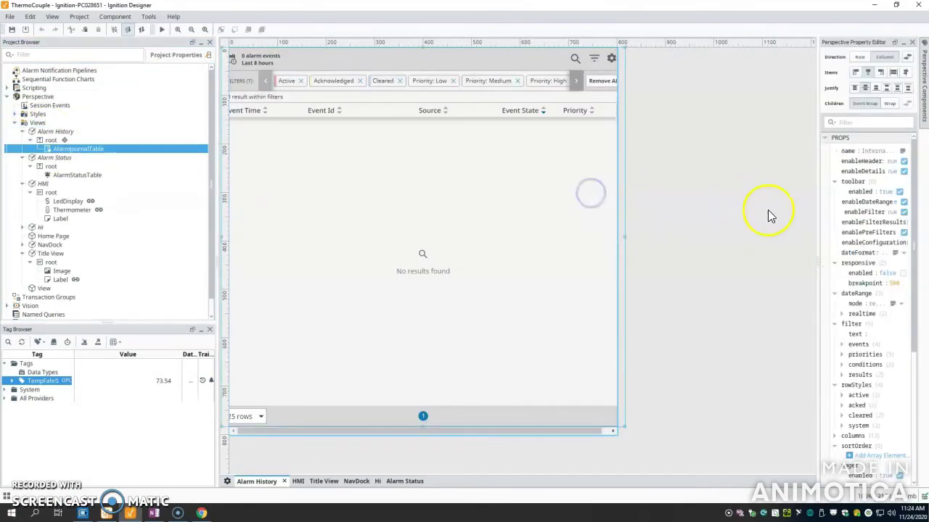
click(902, 151)
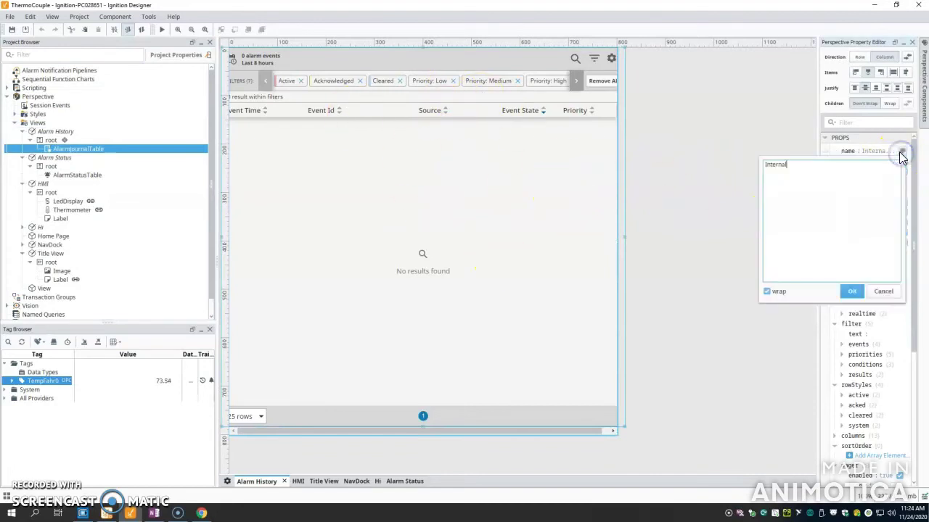
click(722, 133)
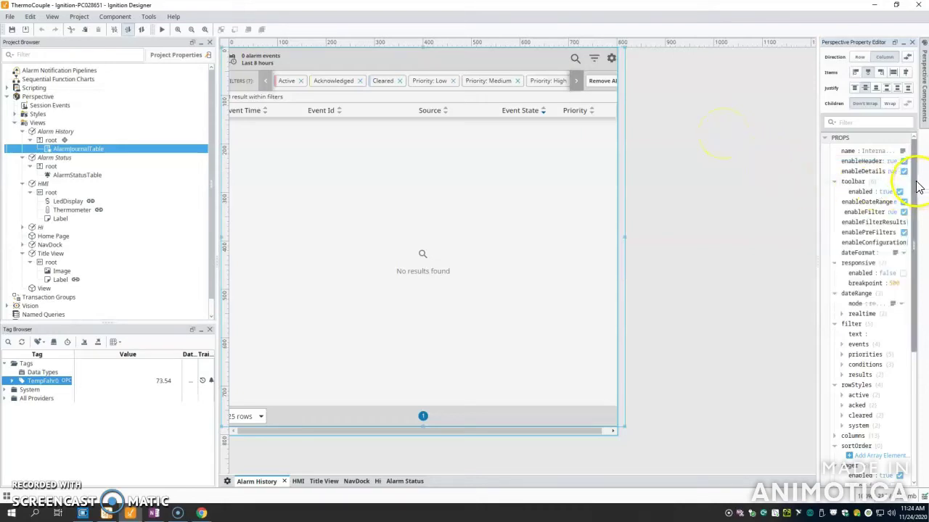
- Scroll through the AlarmJournalTable's properties, then open the Alarm Status view
drag(919, 182, 919, 333)
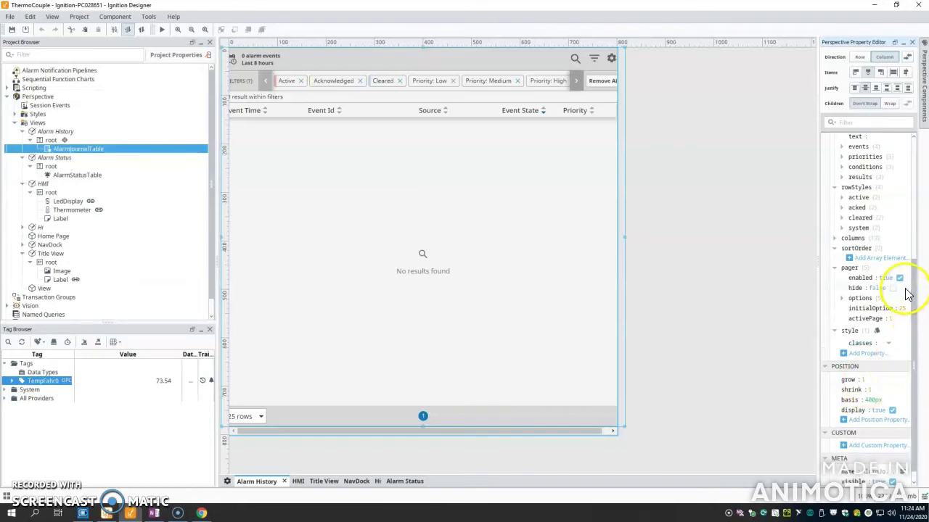
drag(913, 290, 891, 135)
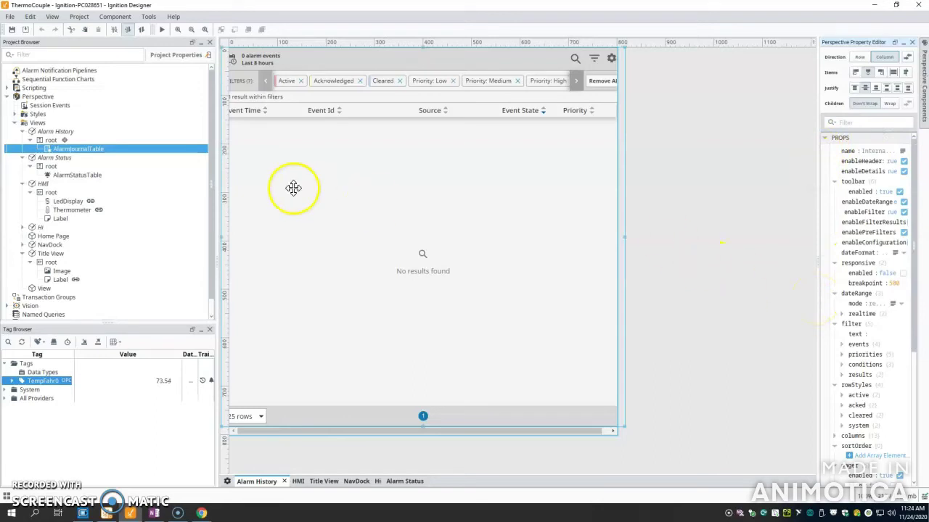
double_click(56, 159)
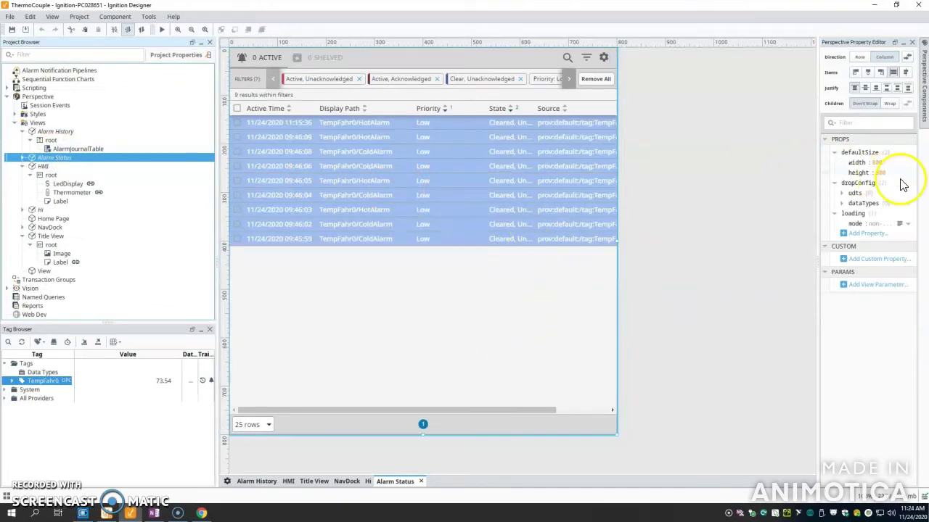
- Select the AlarmStatusTable, scroll through its properties, then open the HMI view
click(469, 276)
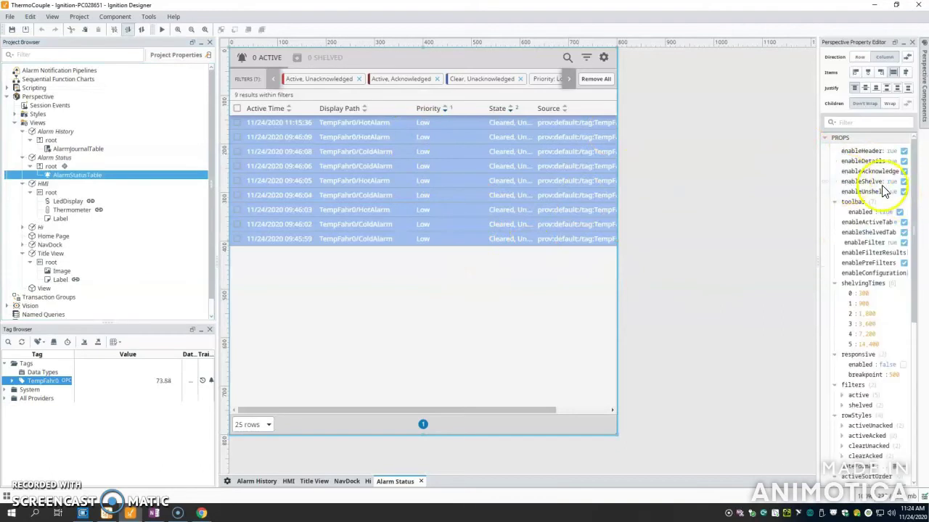
drag(914, 207, 858, 166)
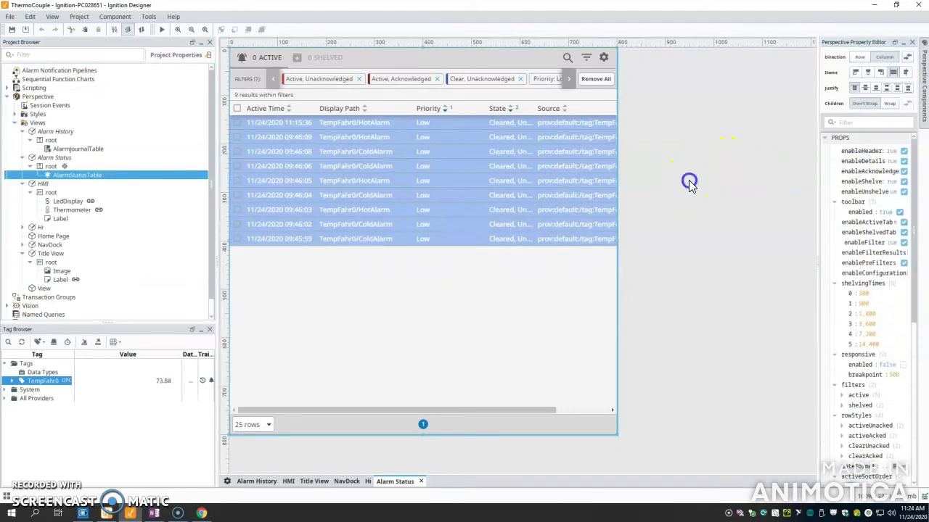
drag(77, 190, 45, 192)
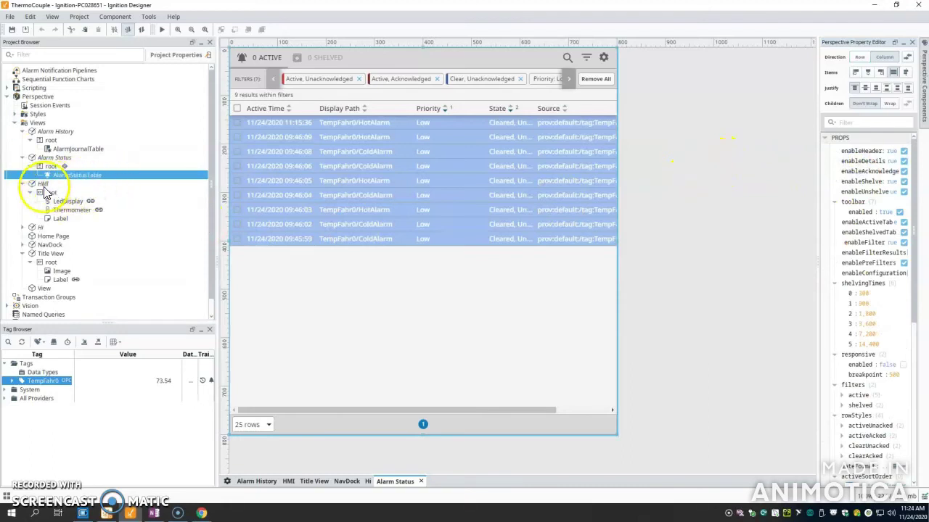
double_click(42, 184)
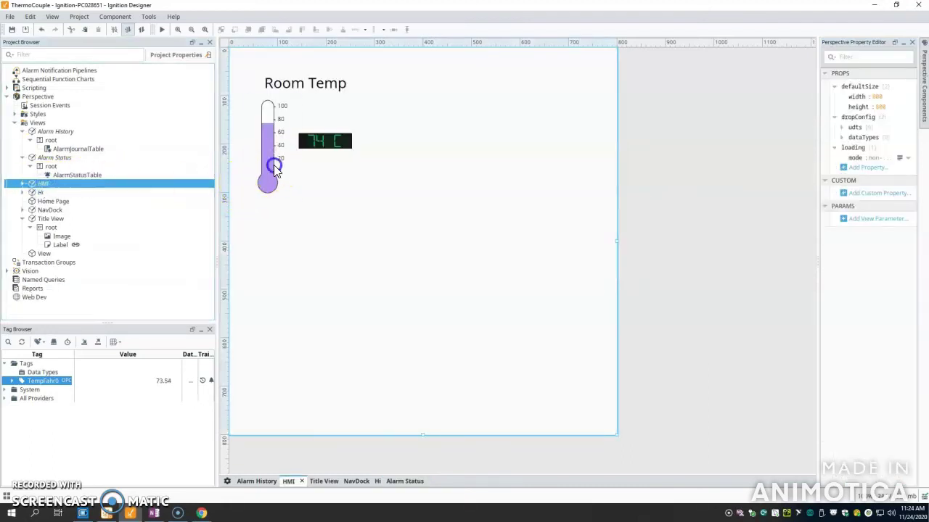
- Inspect the thermometer's value binding, keeping its tag path on TempFahr0
click(274, 168)
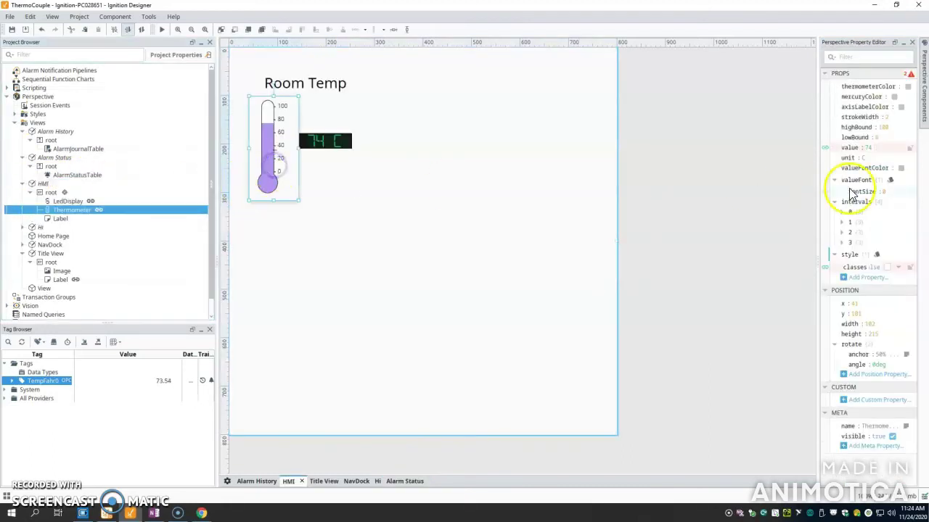
click(824, 148)
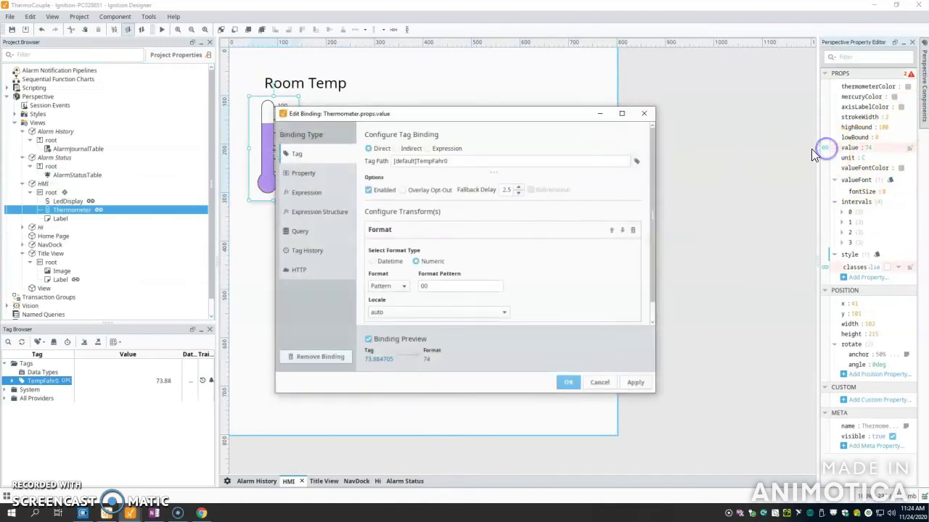
click(636, 160)
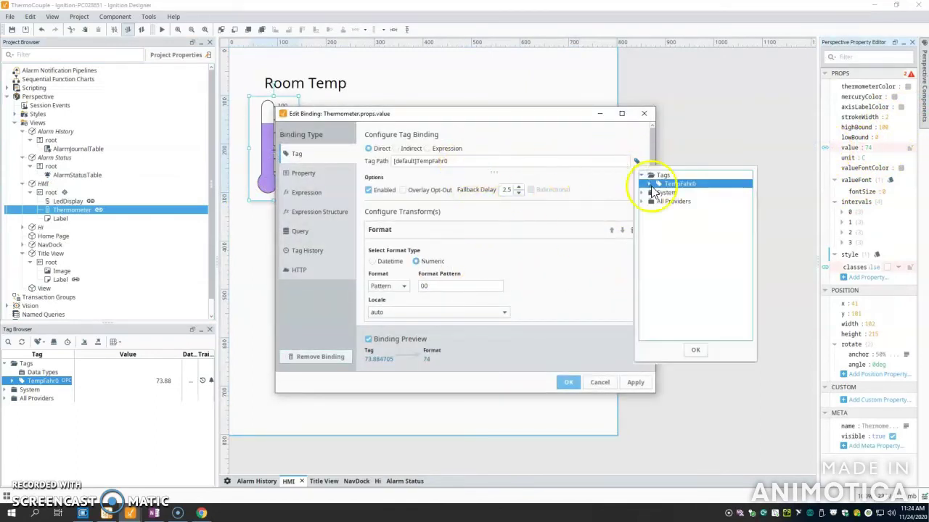
click(649, 184)
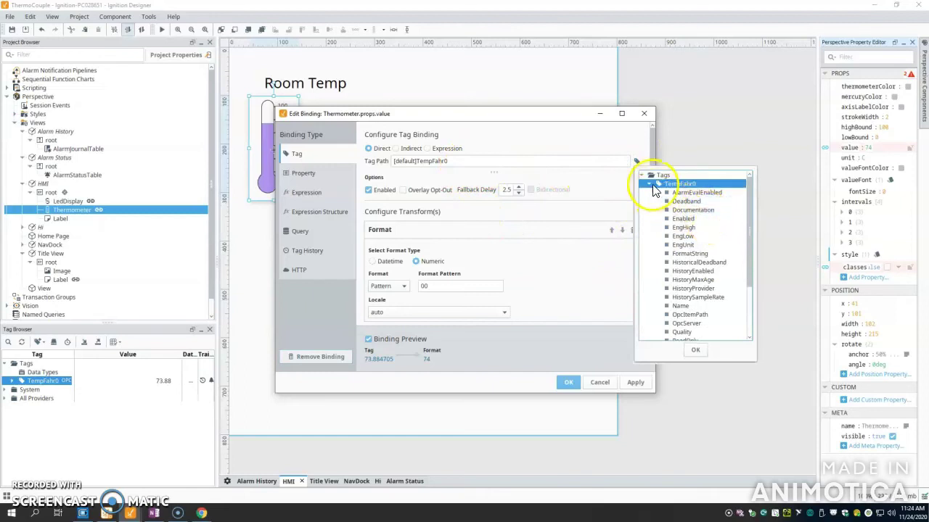
click(651, 185)
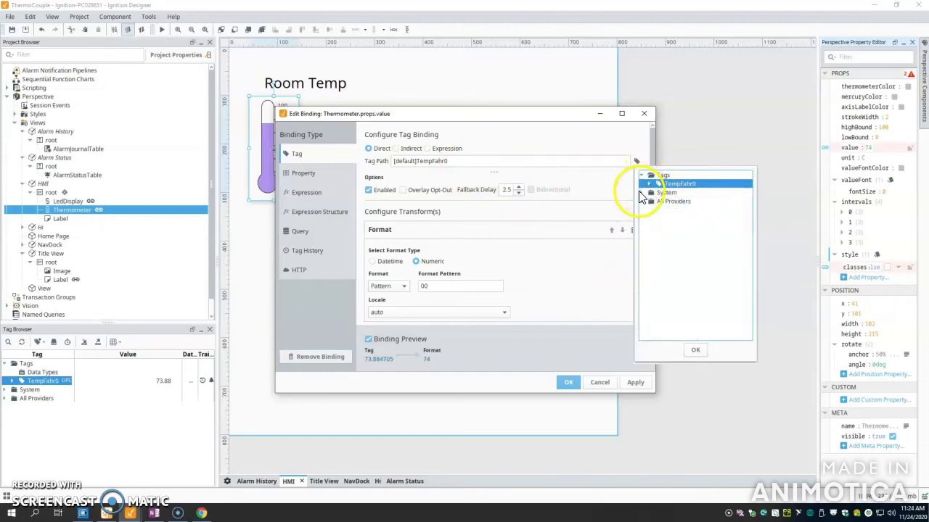
click(640, 193)
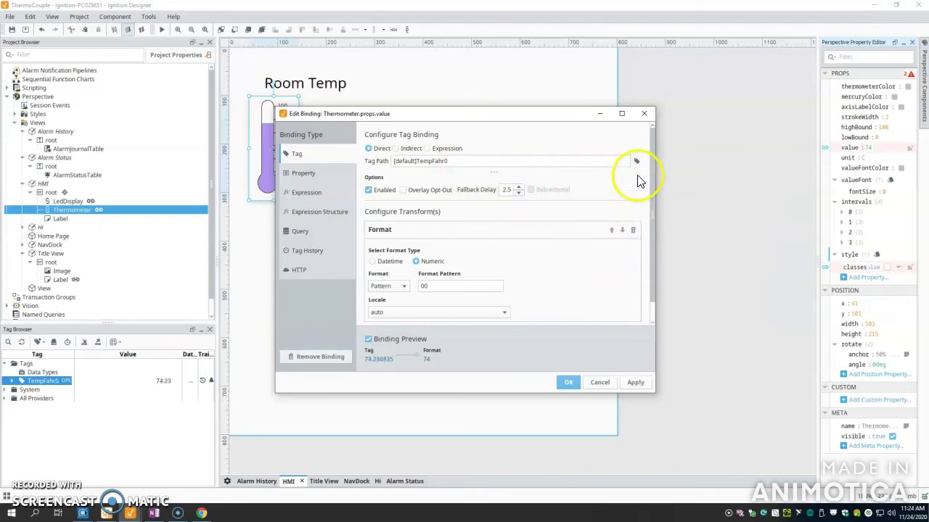
drag(648, 185, 646, 211)
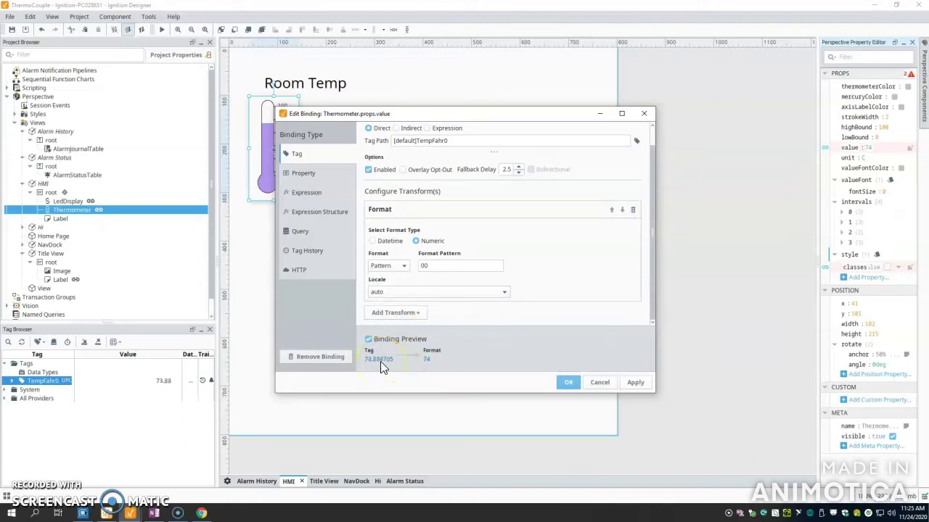
click(433, 363)
- Review the Property, Expression and Expression Structure binding types, then cancel the binding editor
click(294, 174)
click(301, 198)
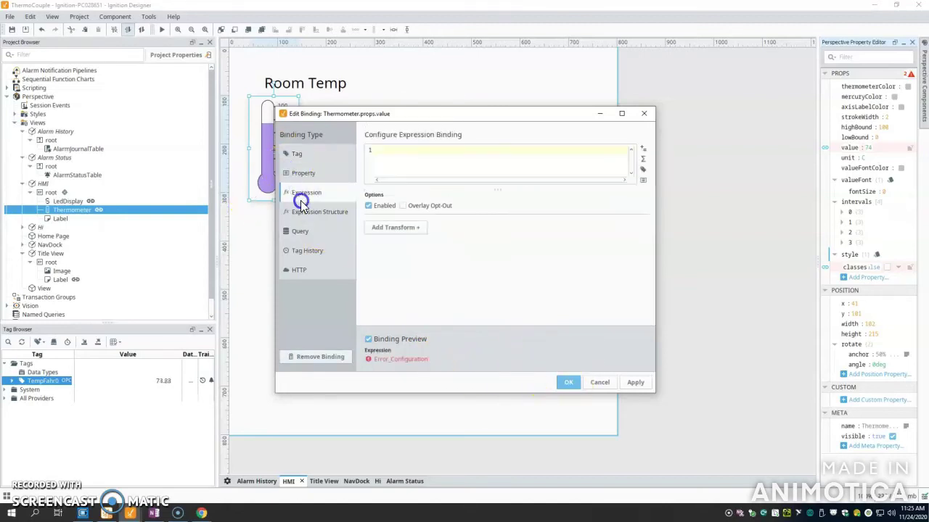
click(305, 212)
click(592, 382)
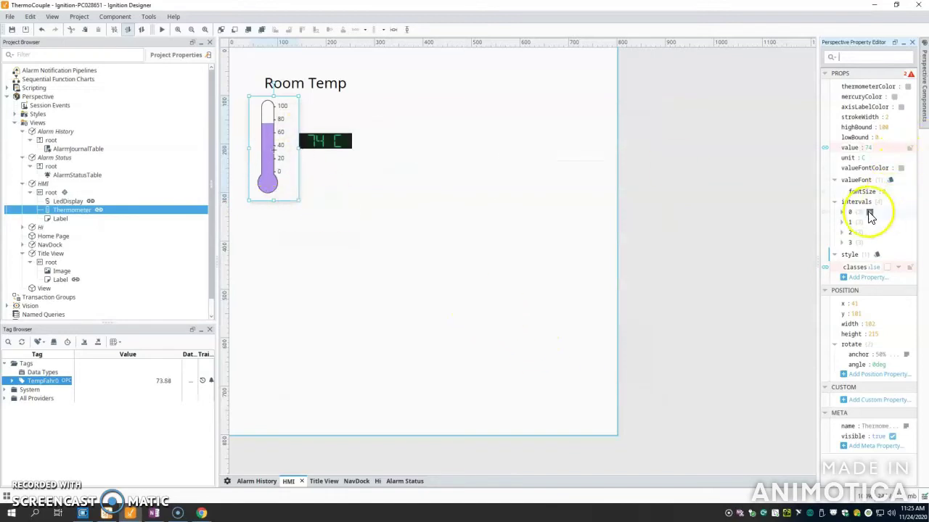
- Inspect the thermometer's first interval and style classes, then select the Room Temp label
click(842, 212)
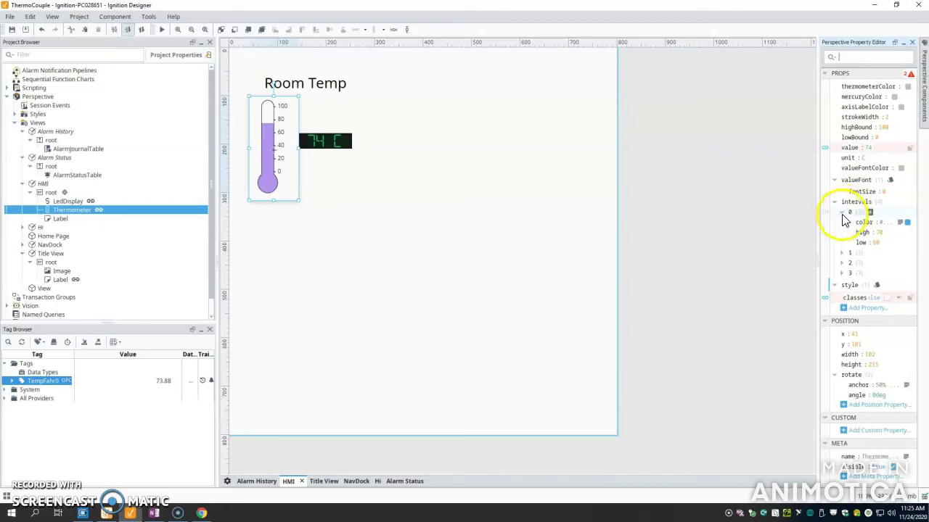
click(842, 212)
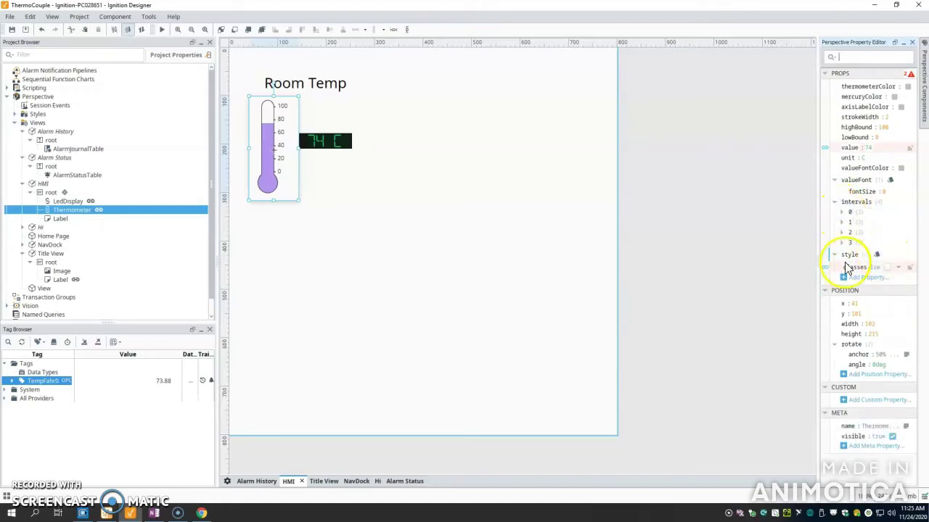
click(898, 269)
click(749, 245)
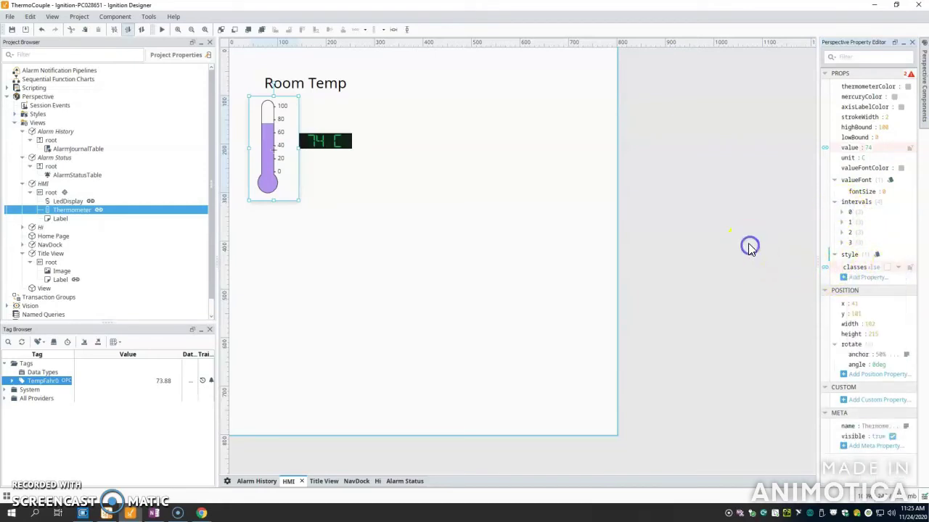
click(315, 89)
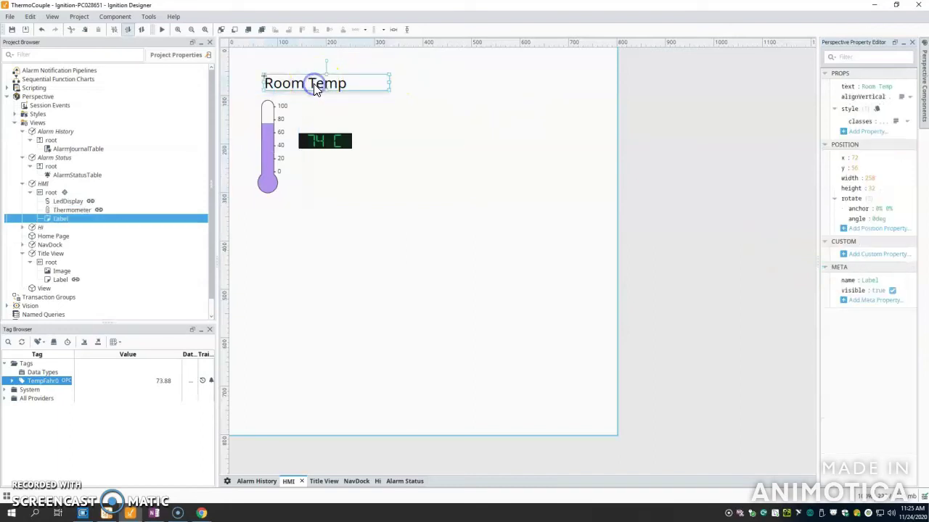
click(16, 115)
- Open the Header style class in its editor
click(55, 122)
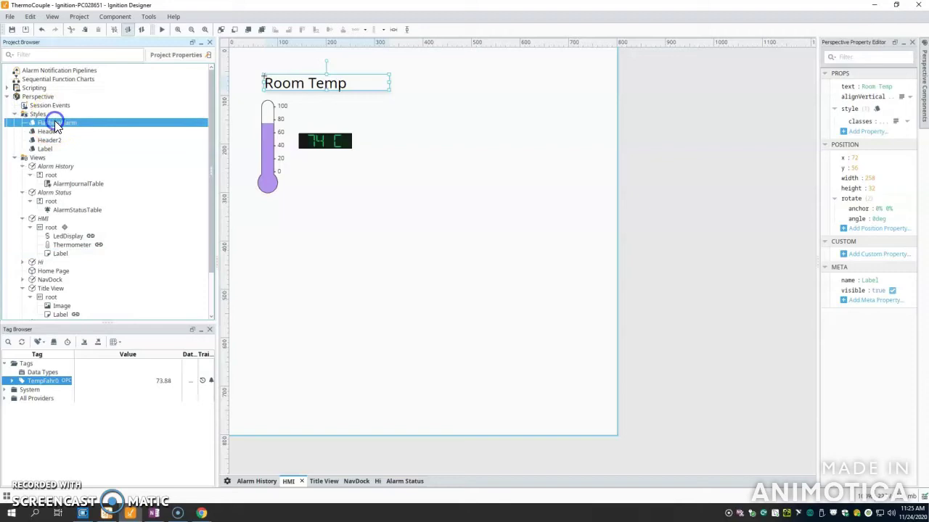
double_click(47, 130)
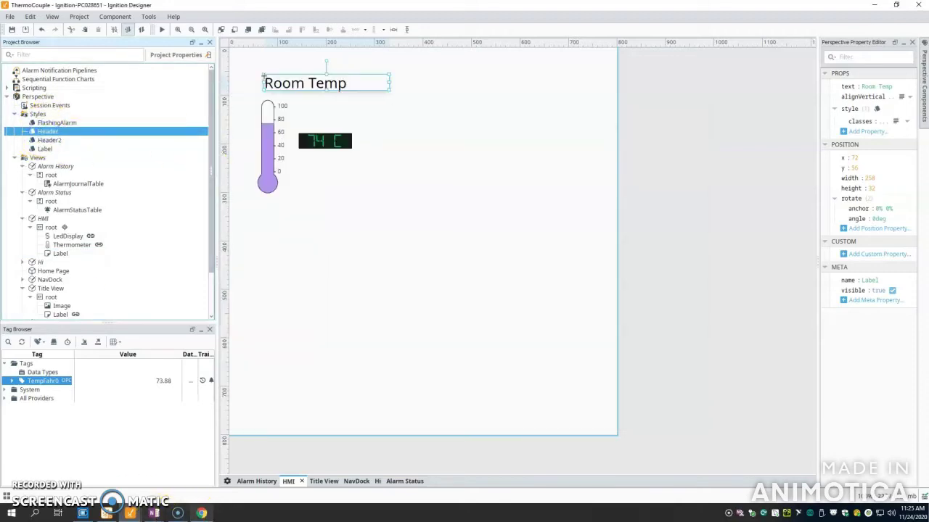
mouse_move(131, 513)
click(189, 473)
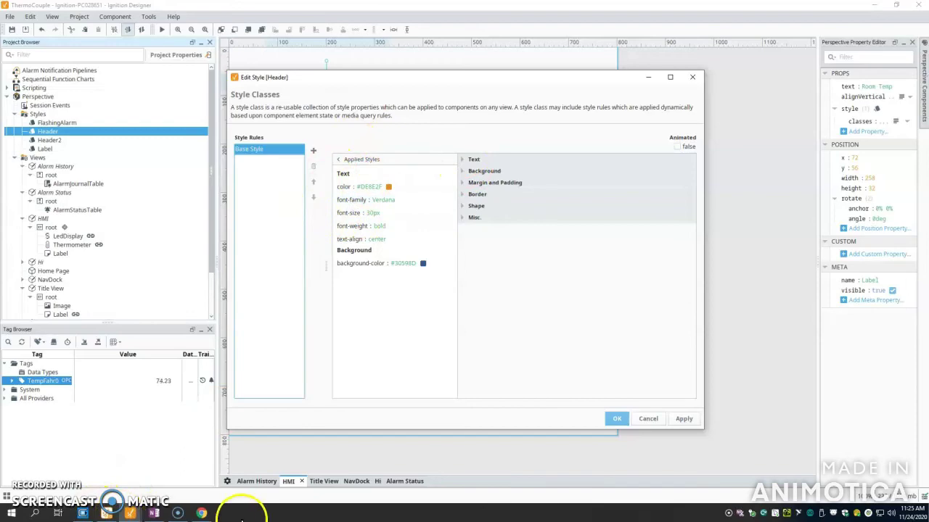
- Check the session's Home Page in Chrome, then cancel the Header editor and open FlashingAlarm
click(202, 514)
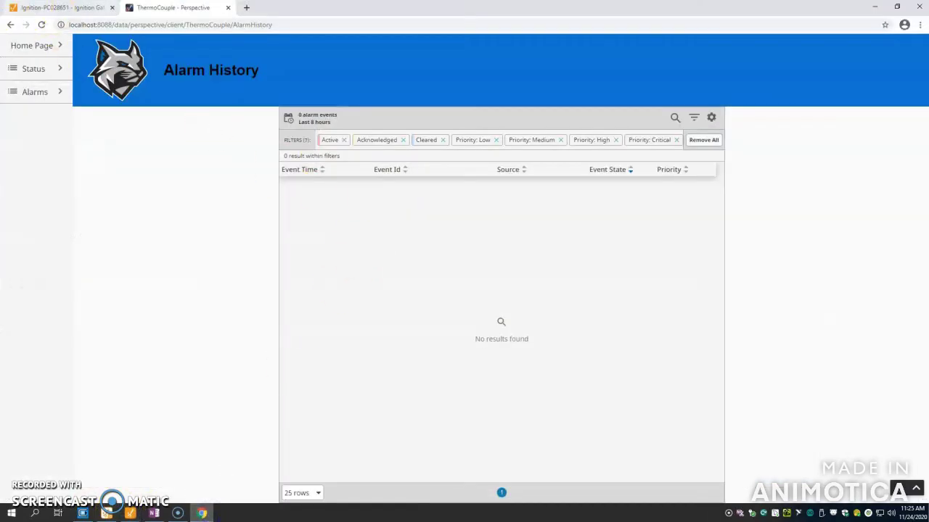
click(16, 45)
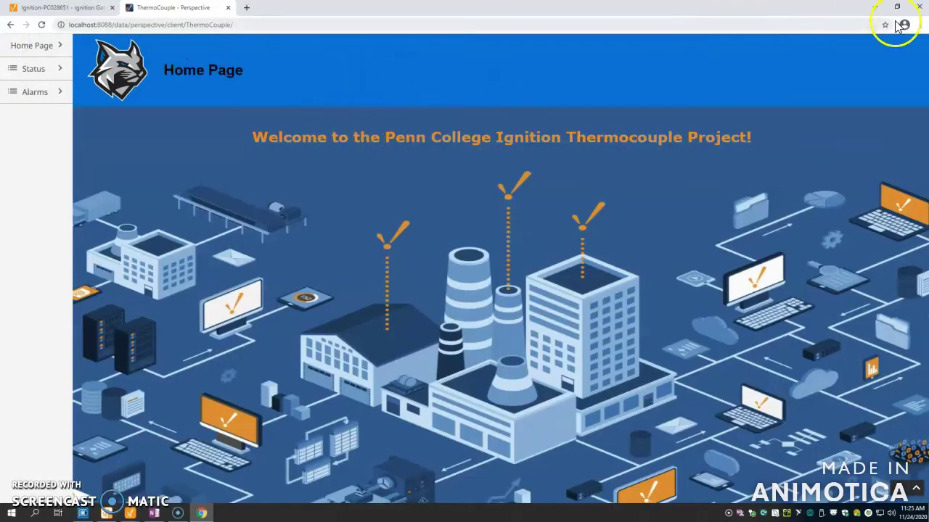
click(877, 8)
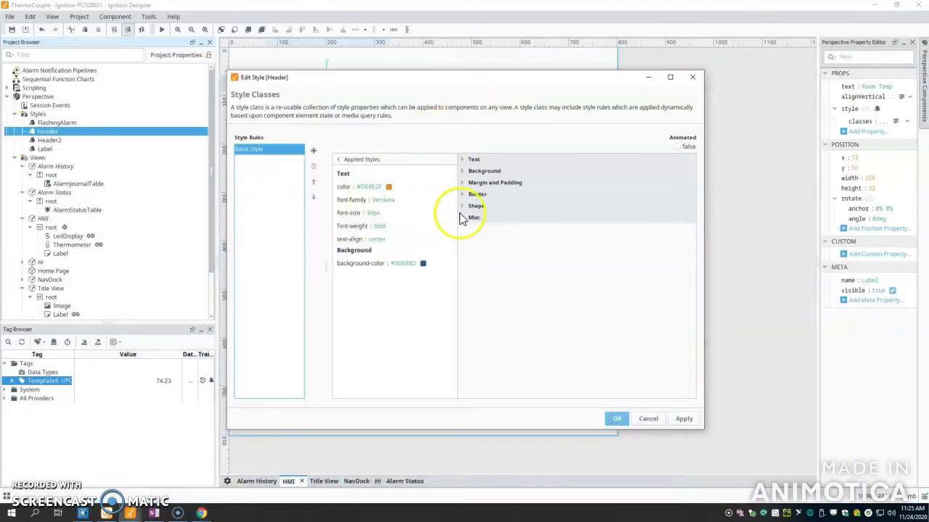
click(655, 421)
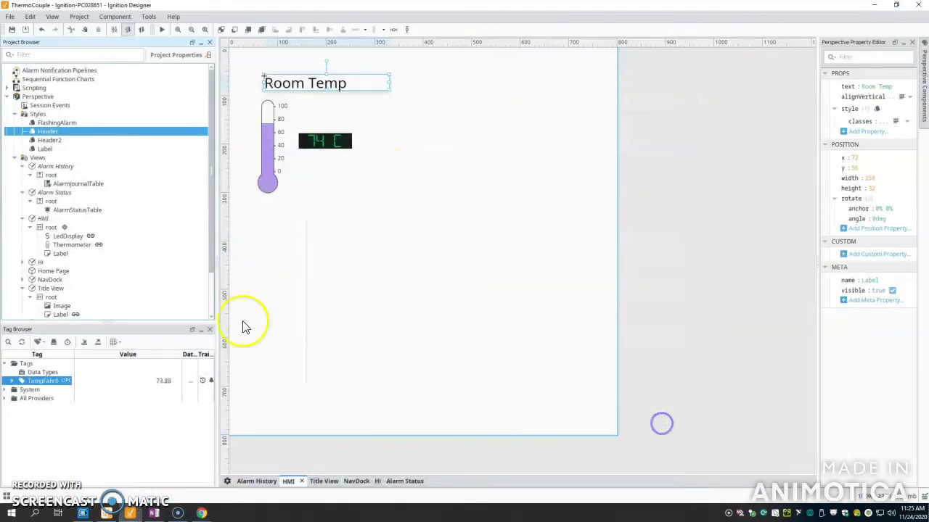
double_click(63, 123)
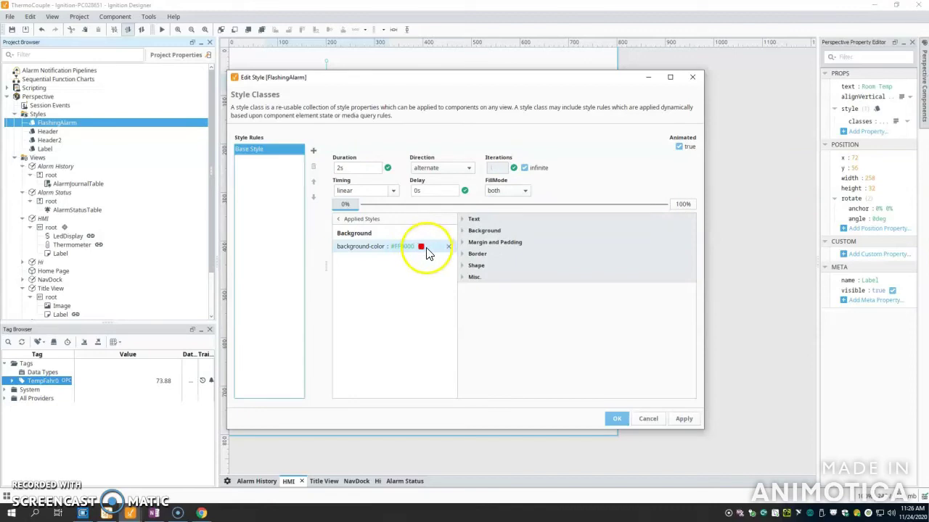
- Compare FlashingAlarm's red 0% and empty 100% keyframes, then cancel and select the HMI root
click(349, 205)
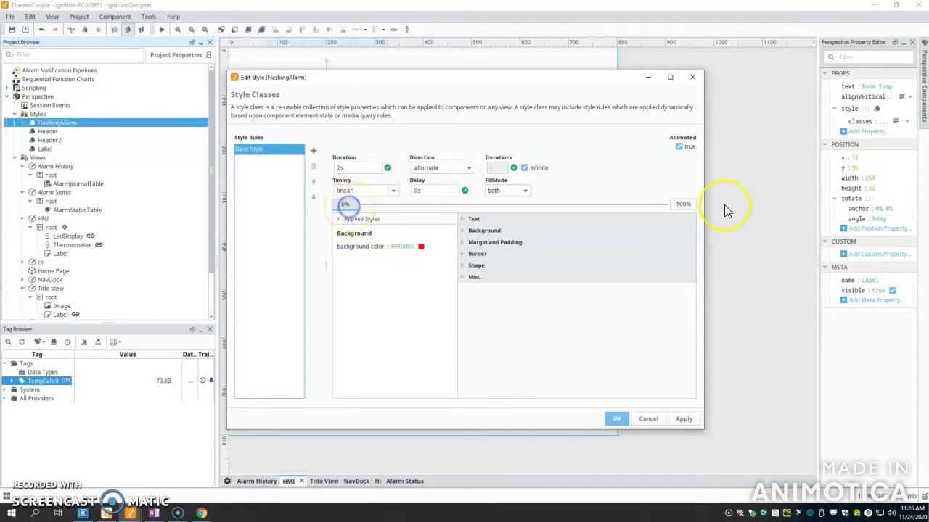
click(680, 204)
click(350, 203)
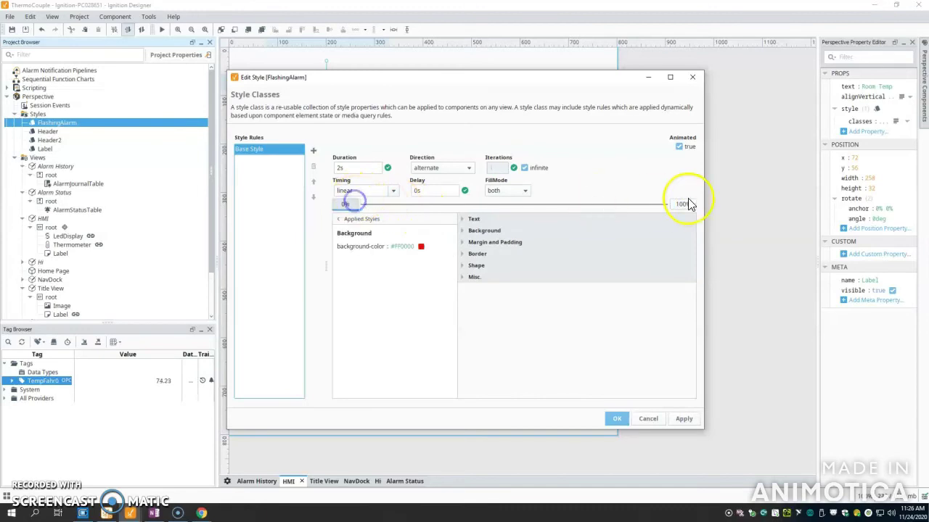
click(685, 205)
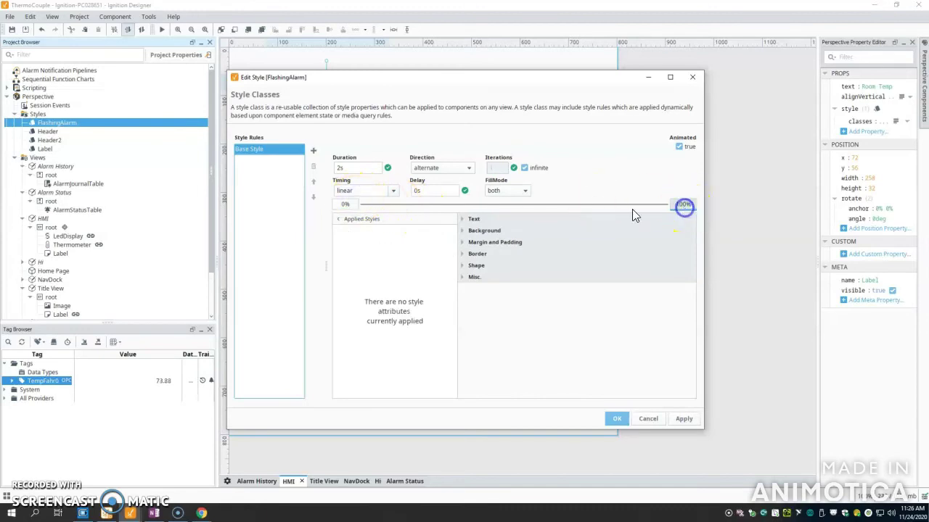
click(652, 420)
click(415, 190)
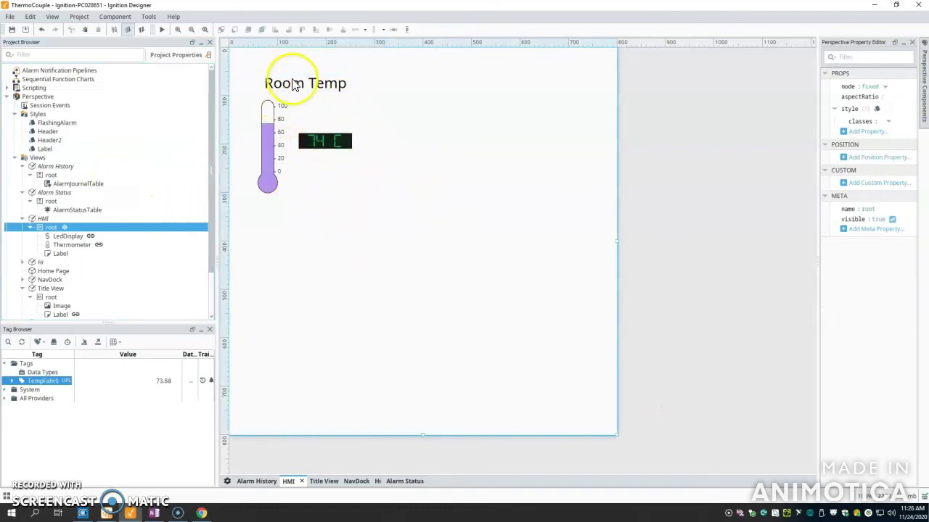
- Place a trial Menu Tree from the Perspective components palette into the HMI view, then delete it
click(925, 77)
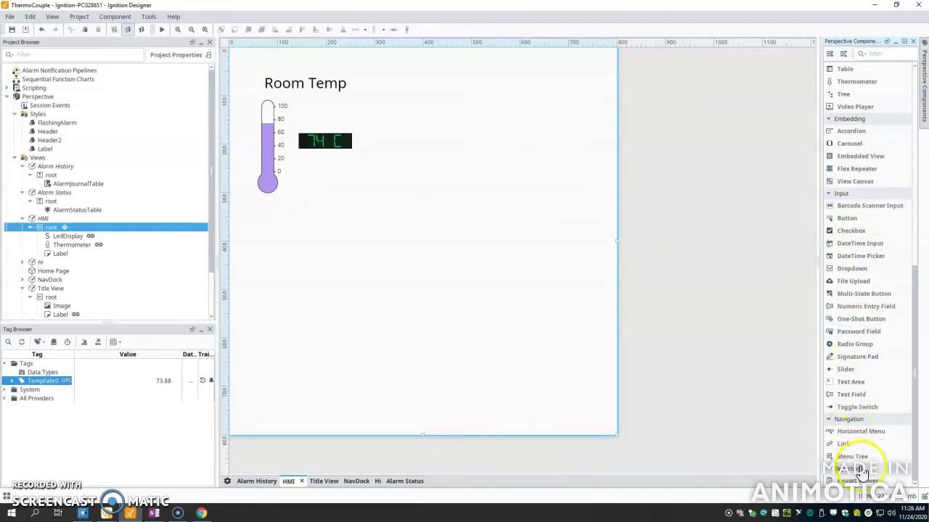
drag(852, 456, 515, 206)
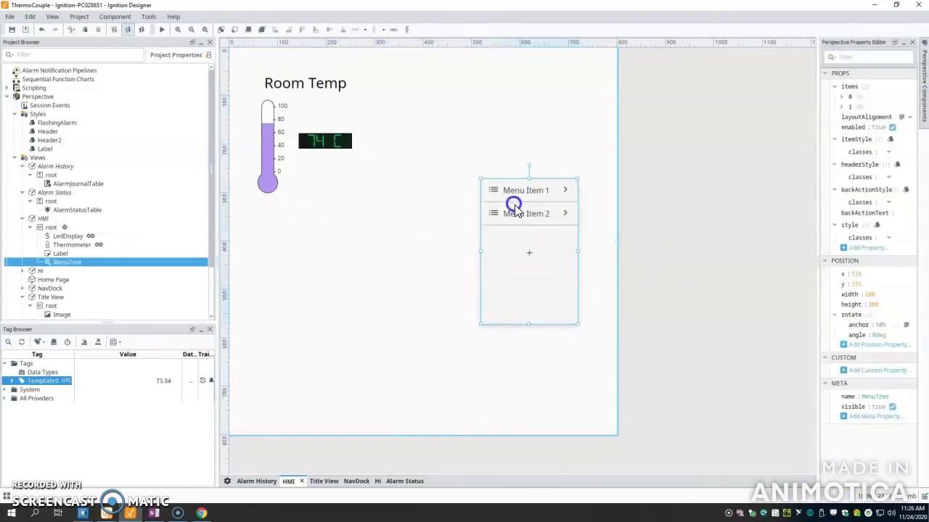
key(Delete)
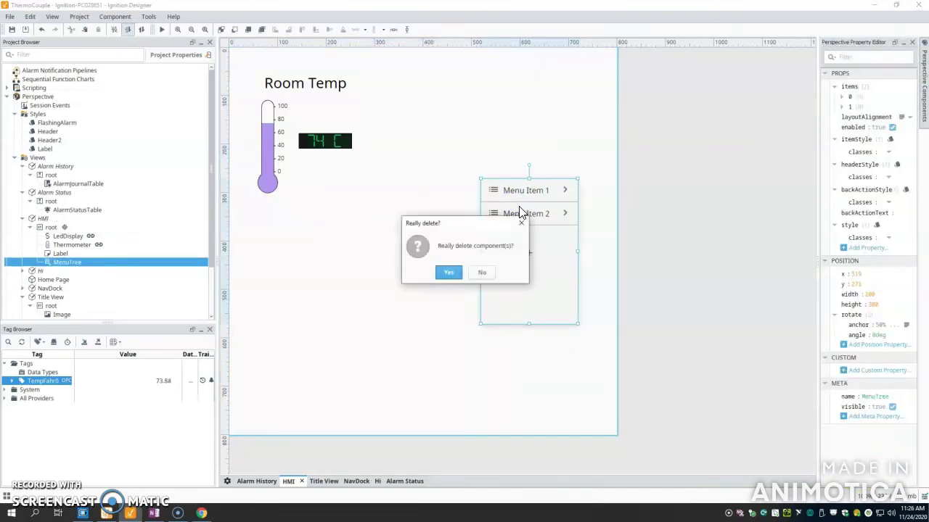
click(449, 272)
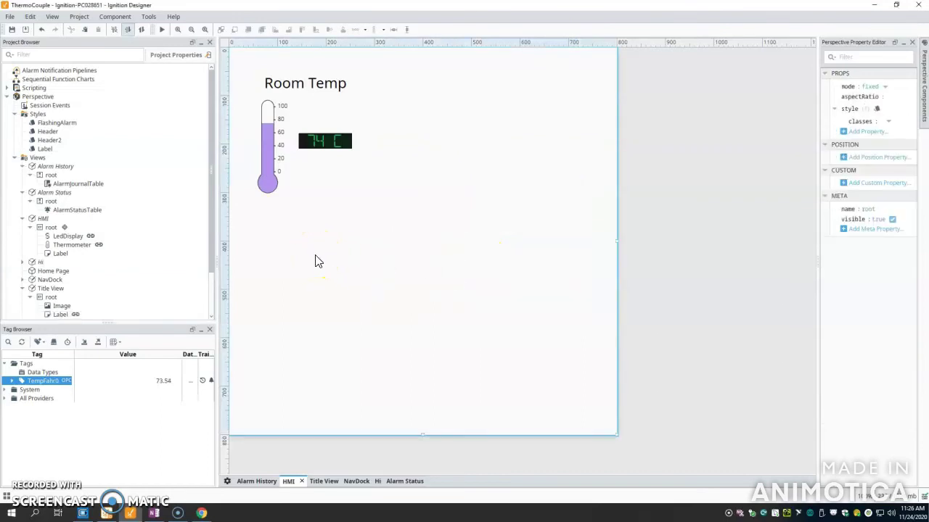
- Delete the Hi view from the Project Browser and confirm
scroll(21, 246, down, 2)
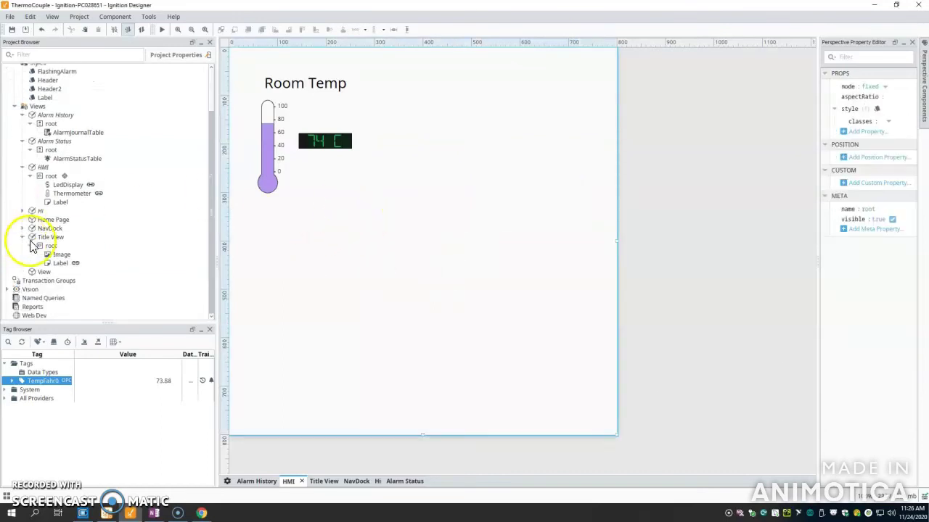
right_click(29, 210)
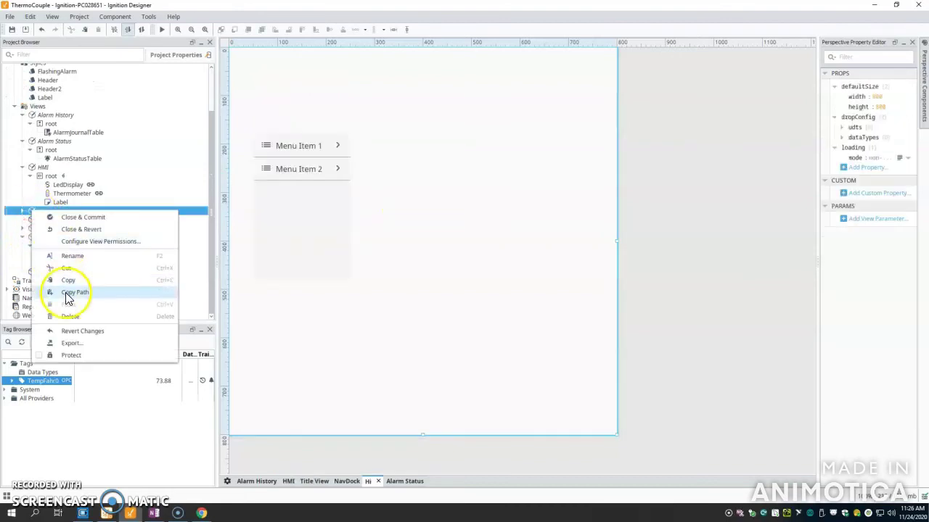
click(70, 316)
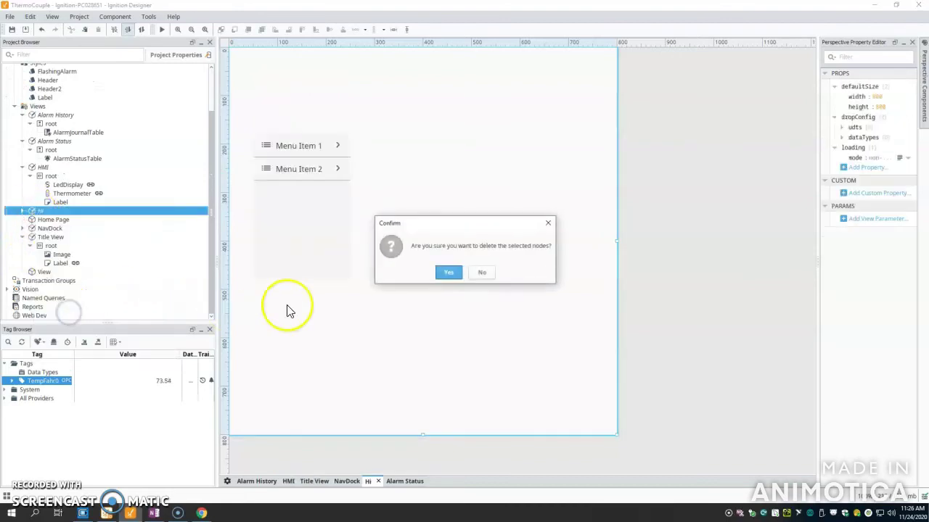
click(449, 272)
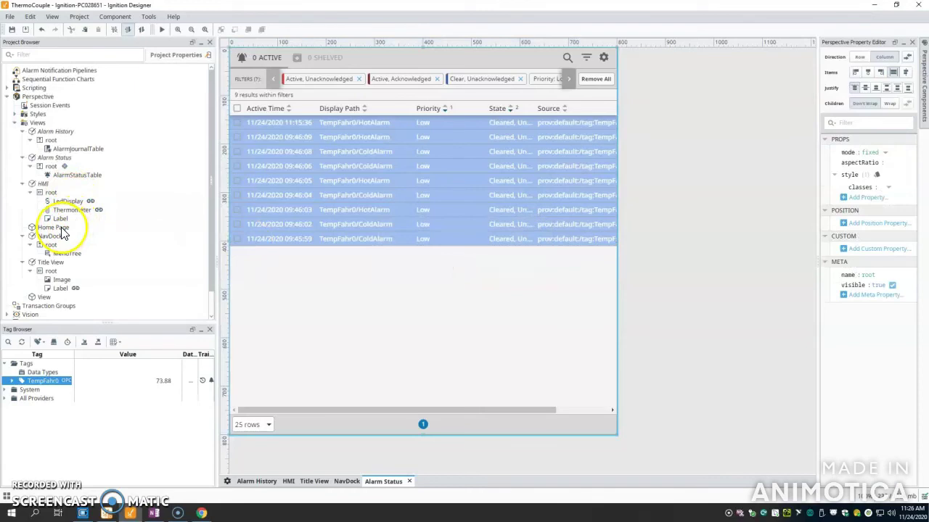
- Open the Home Page view and inspect its welcome title label and background illustration, then open NavDock
mouse_move(60, 231)
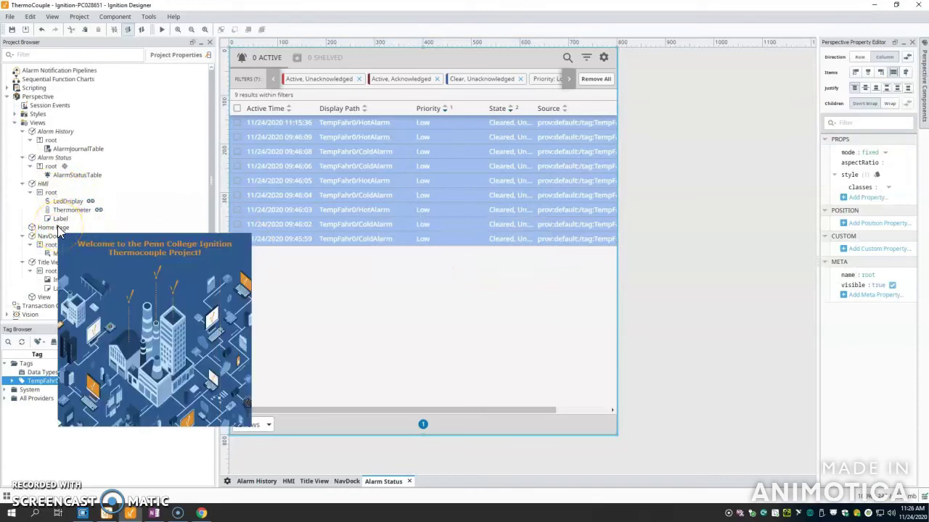
double_click(60, 228)
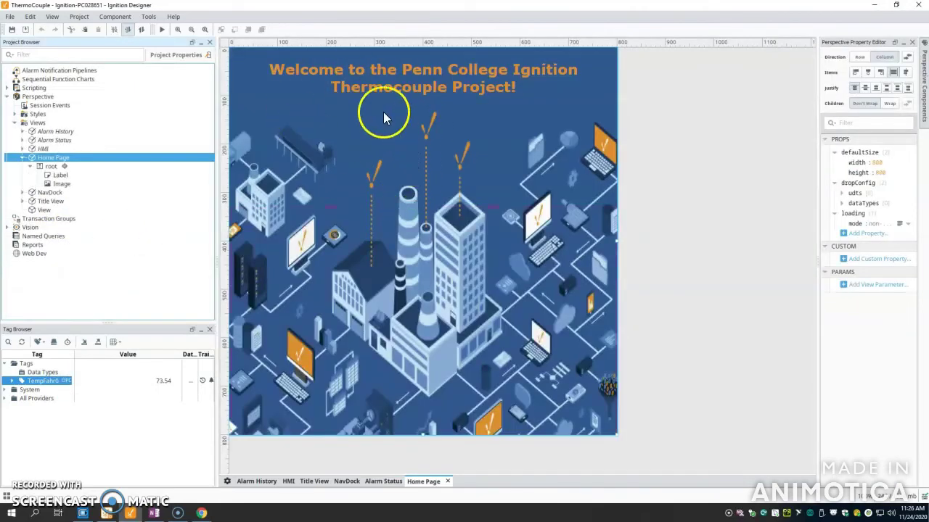
click(406, 77)
click(297, 139)
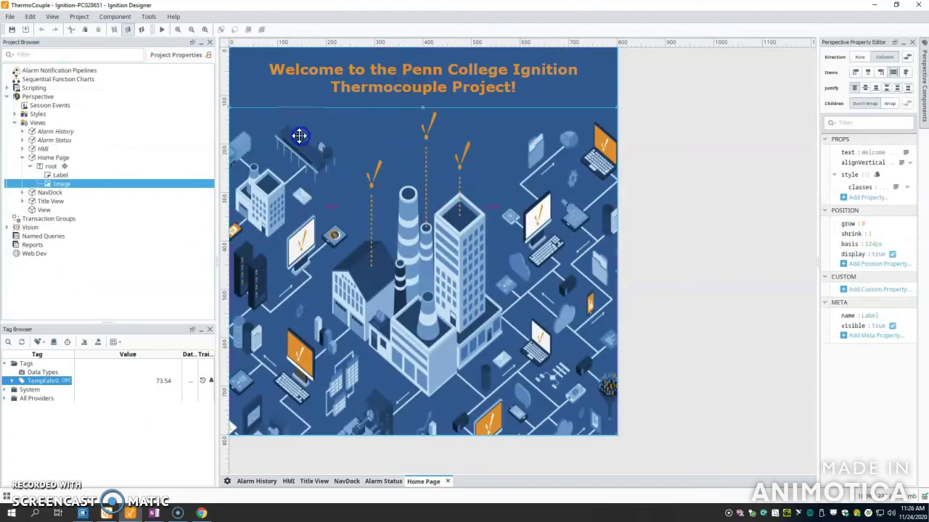
click(259, 93)
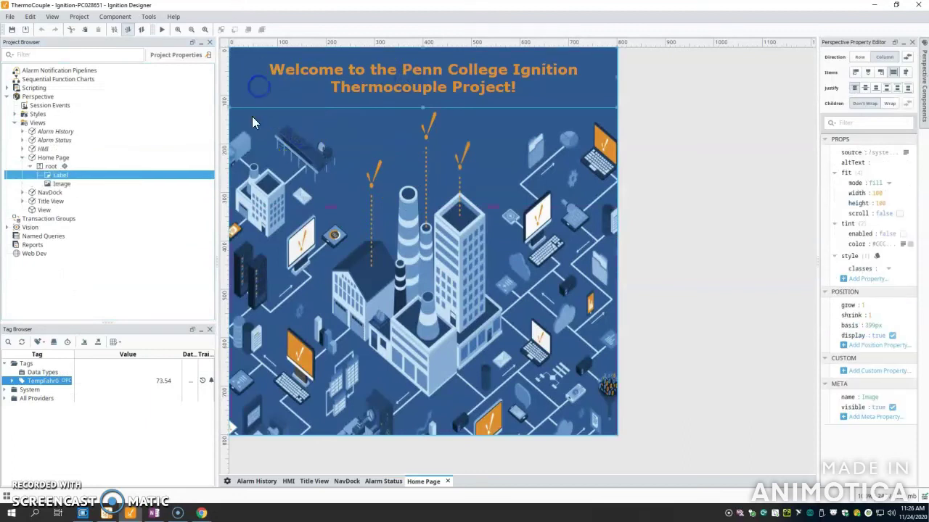
double_click(45, 192)
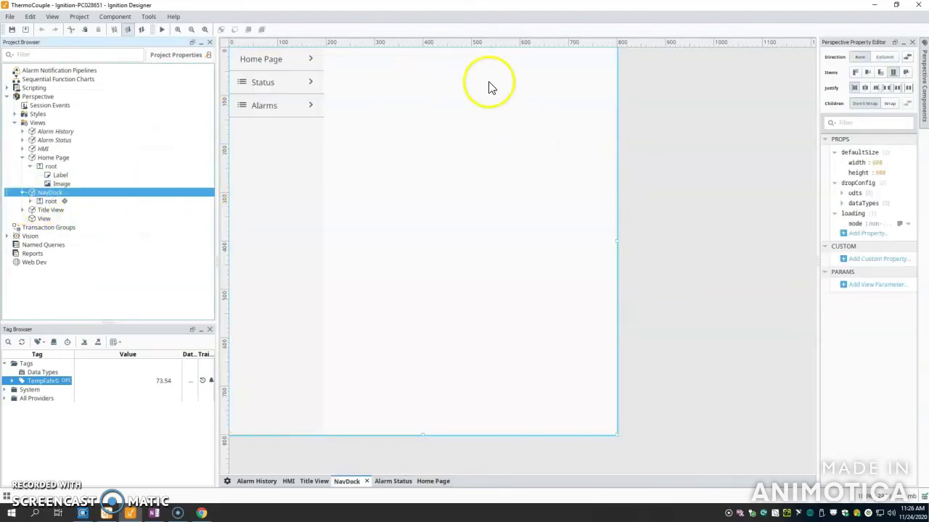
- Inspect NavDock's menu items, finding the second item's sub-item targets /HMI, then open Title View
click(280, 76)
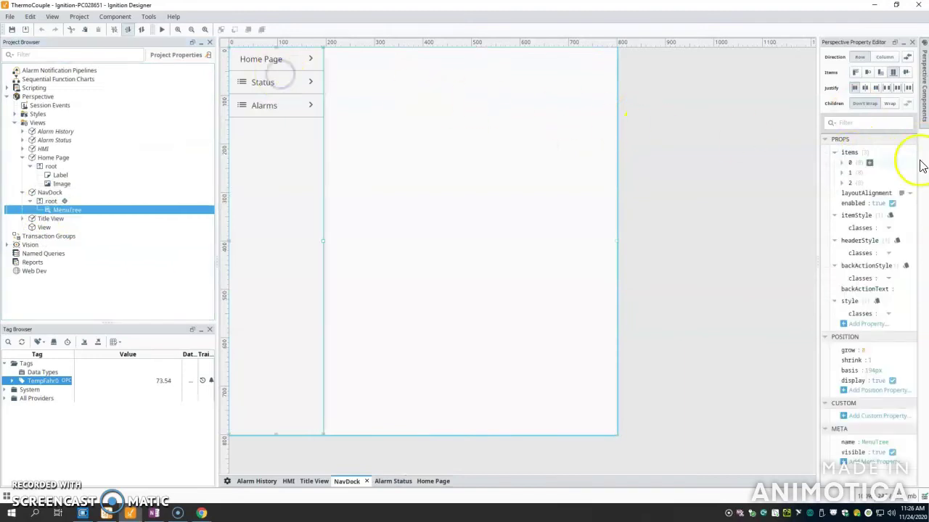
click(841, 162)
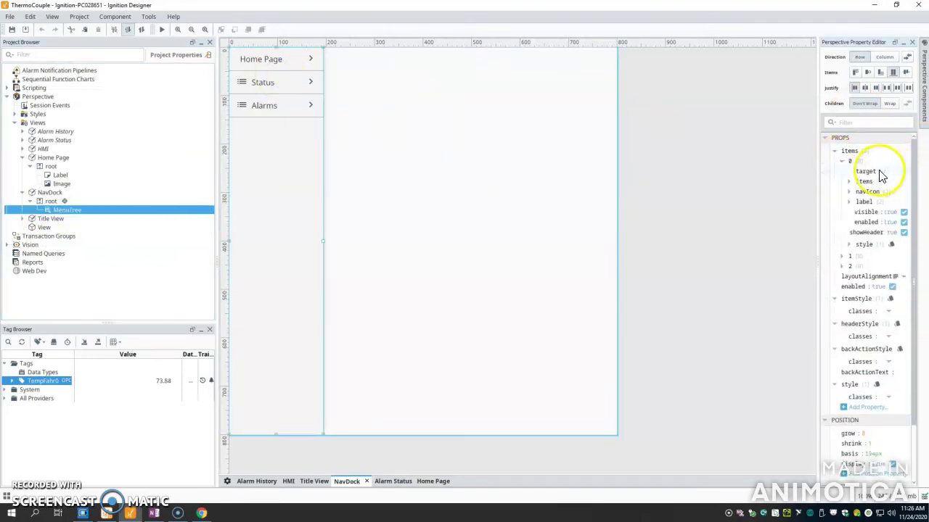
click(842, 255)
click(848, 276)
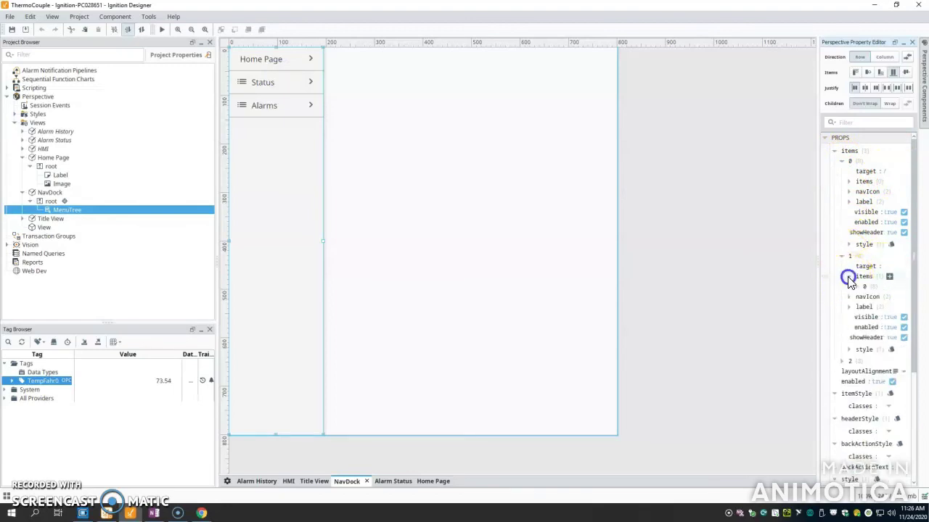
click(857, 287)
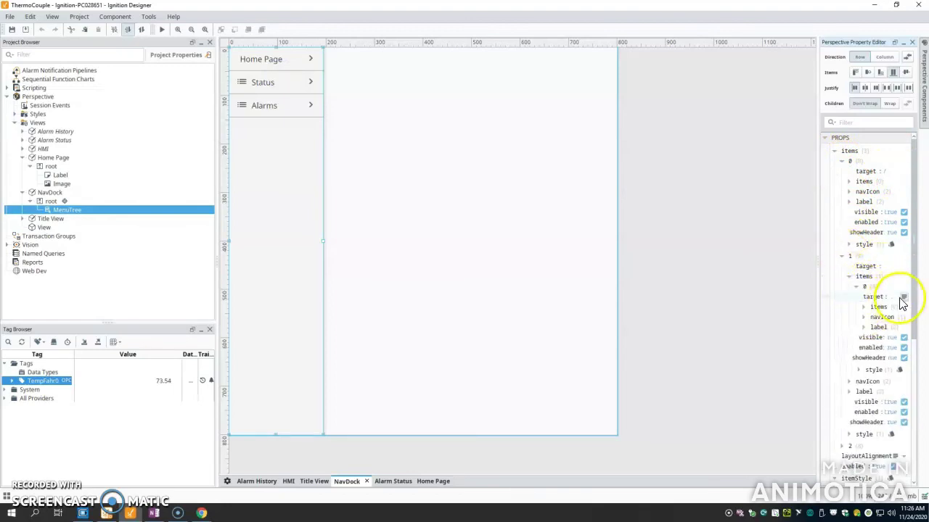
click(904, 296)
click(776, 269)
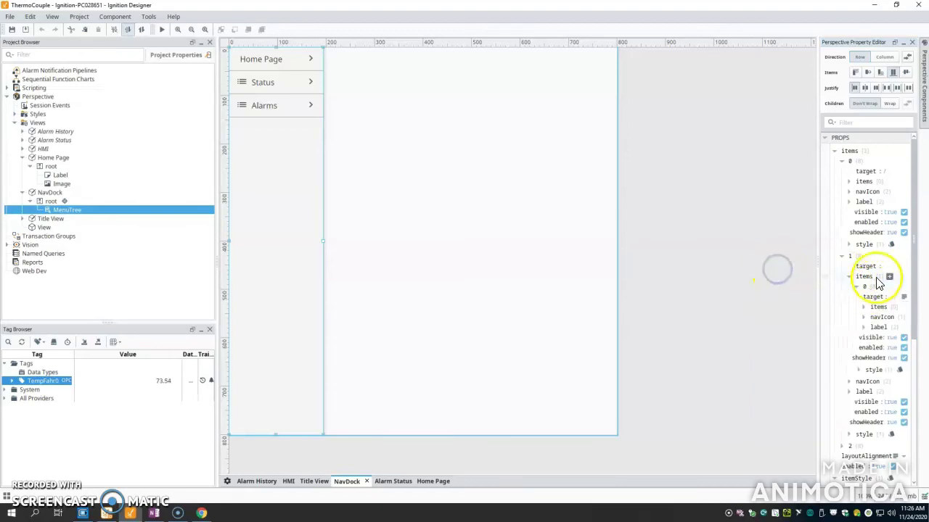
click(901, 298)
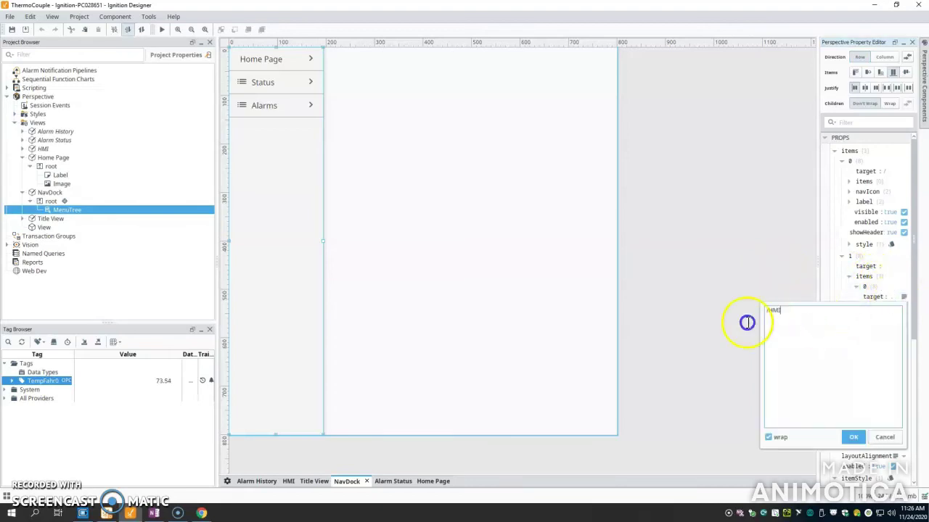
click(861, 437)
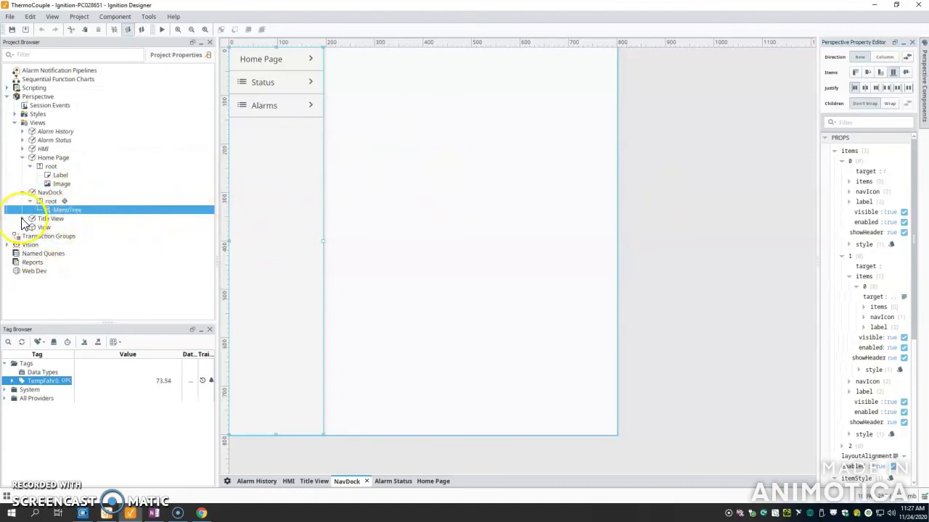
double_click(45, 219)
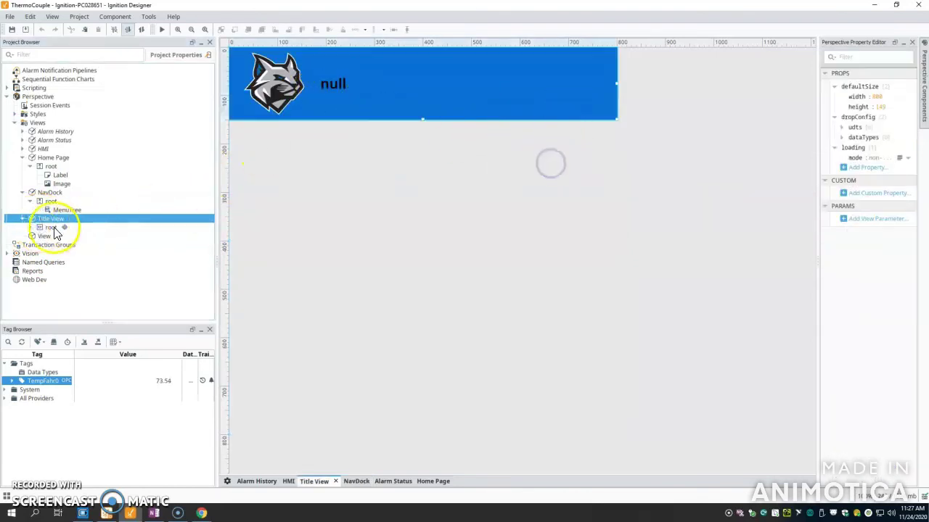
- Inspect the title label's text binding to page.props.primaryView and browse the bindable properties
click(327, 85)
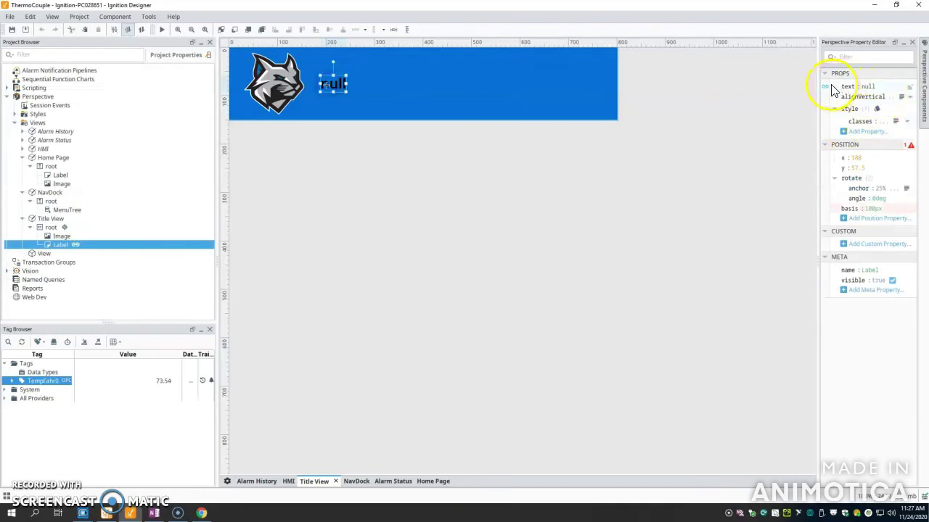
click(832, 88)
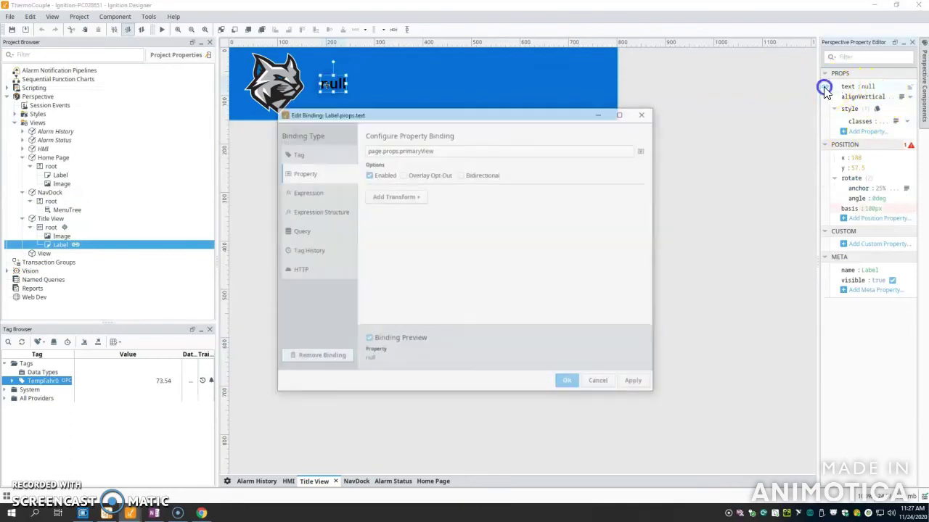
click(643, 150)
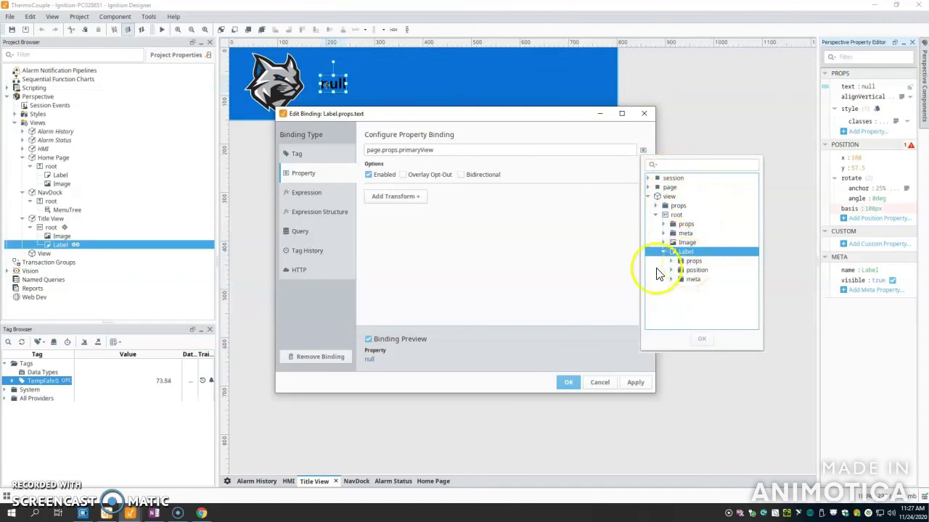
click(607, 274)
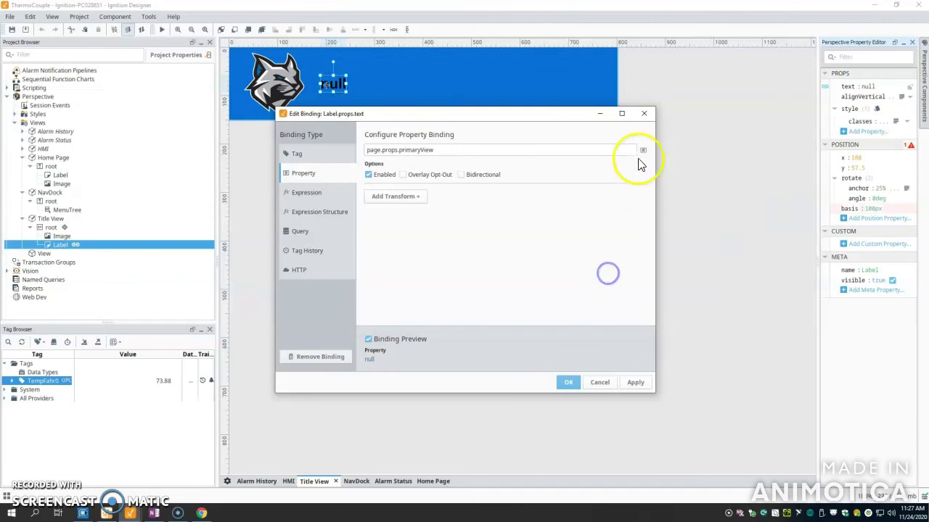
click(203, 514)
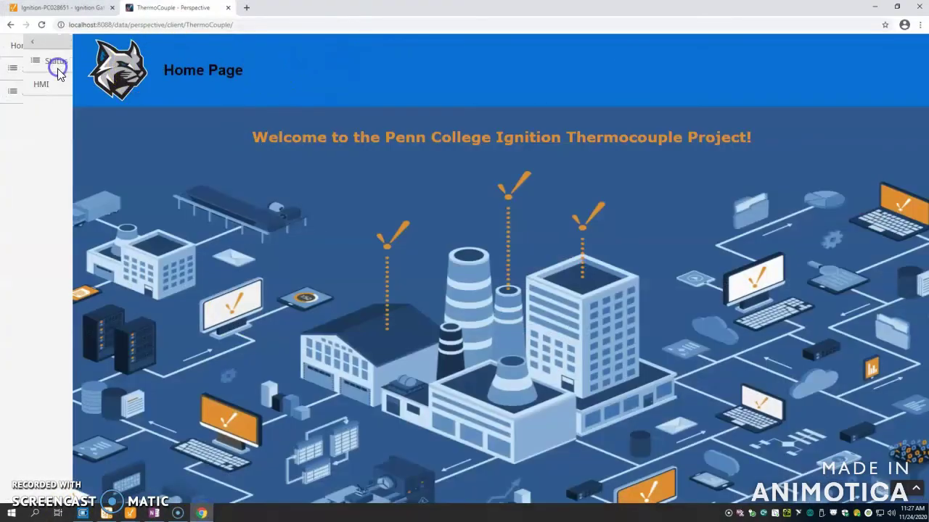
- Show the HMI page in the live session, then close the binding editor and select Title View's root
click(52, 83)
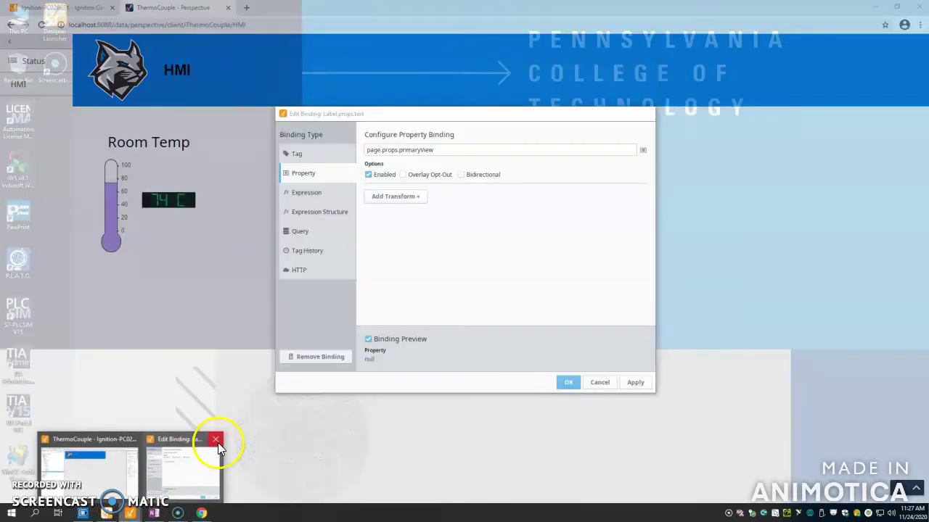
click(216, 442)
click(164, 466)
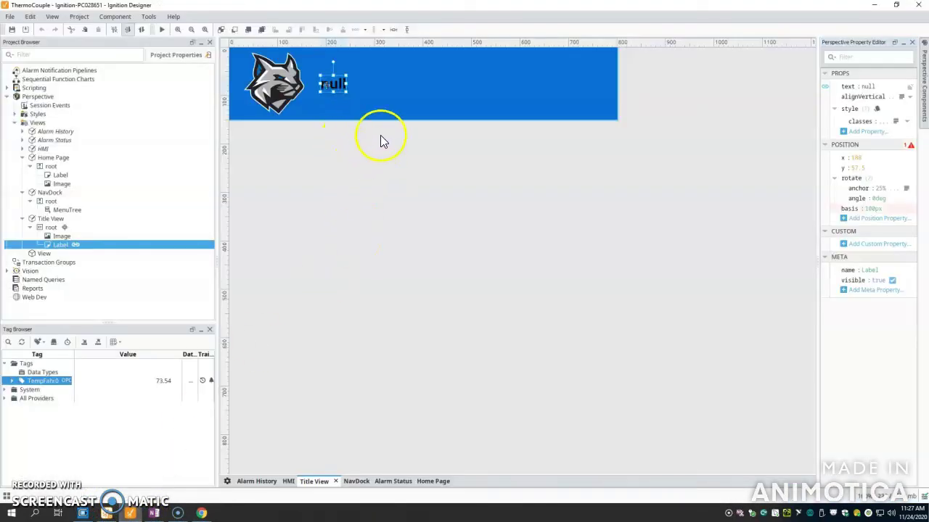
click(393, 118)
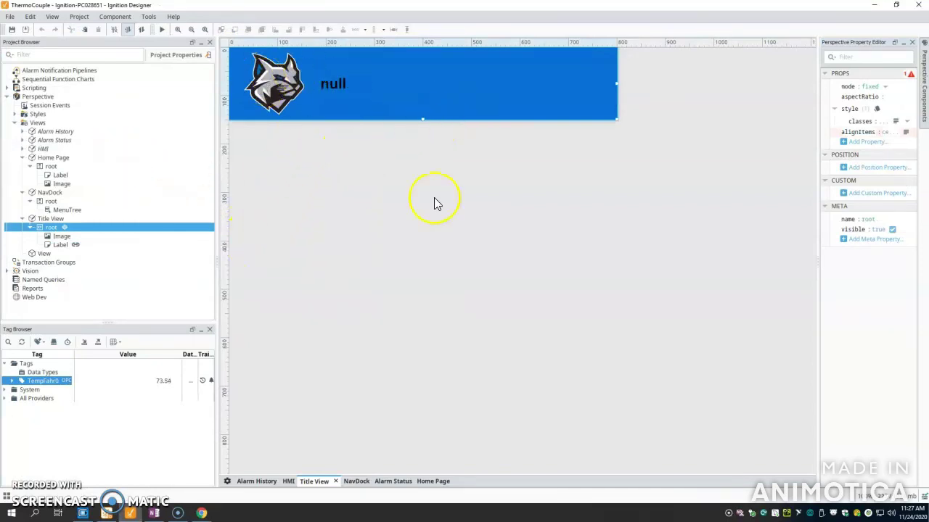
- Review Page Configuration's shared settings and the /AlarmHistory page with Alarm History, Title View and NavDock
click(227, 482)
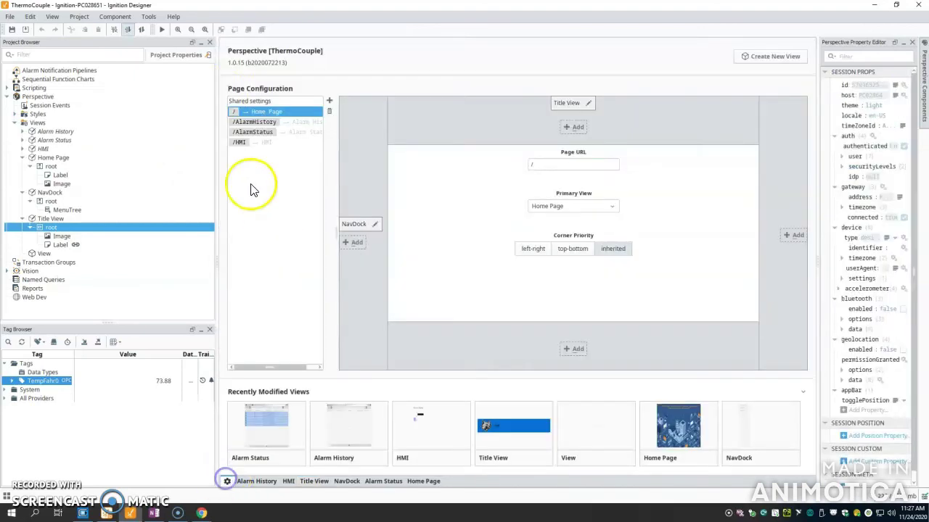
click(254, 101)
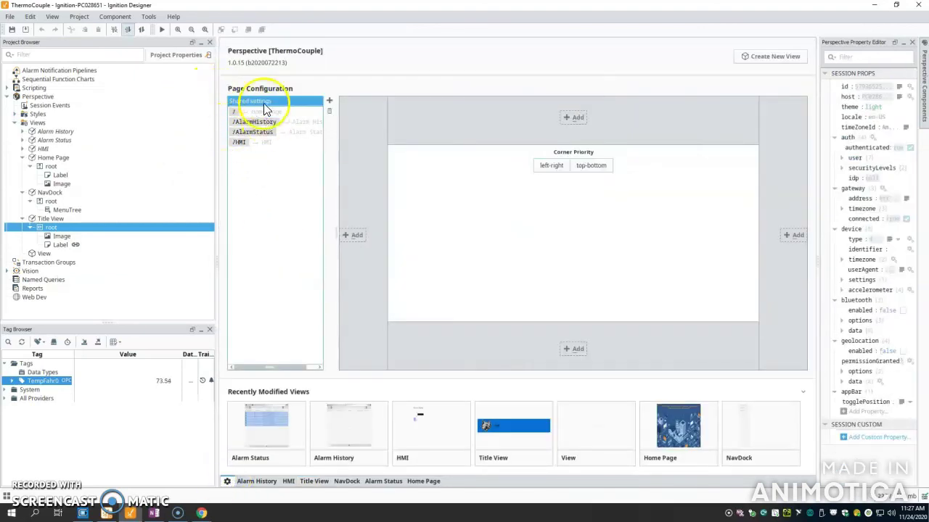
click(264, 114)
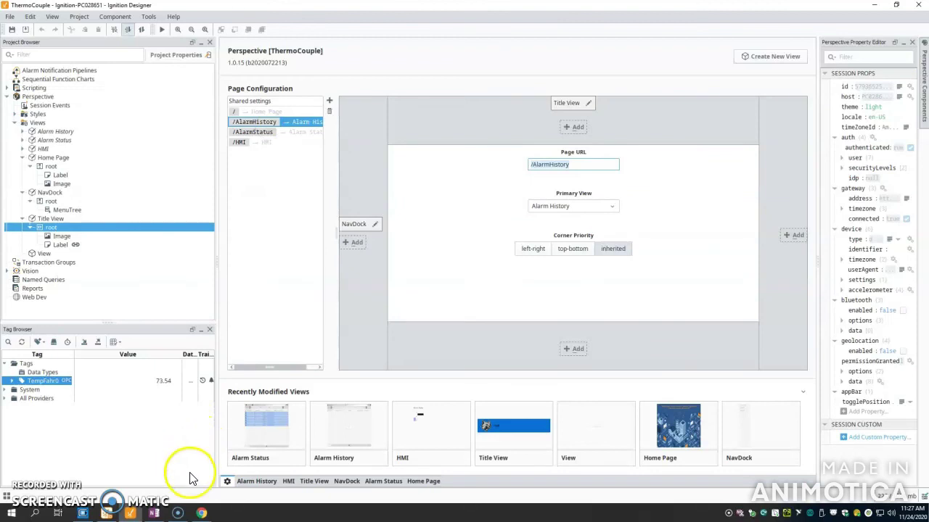
click(203, 513)
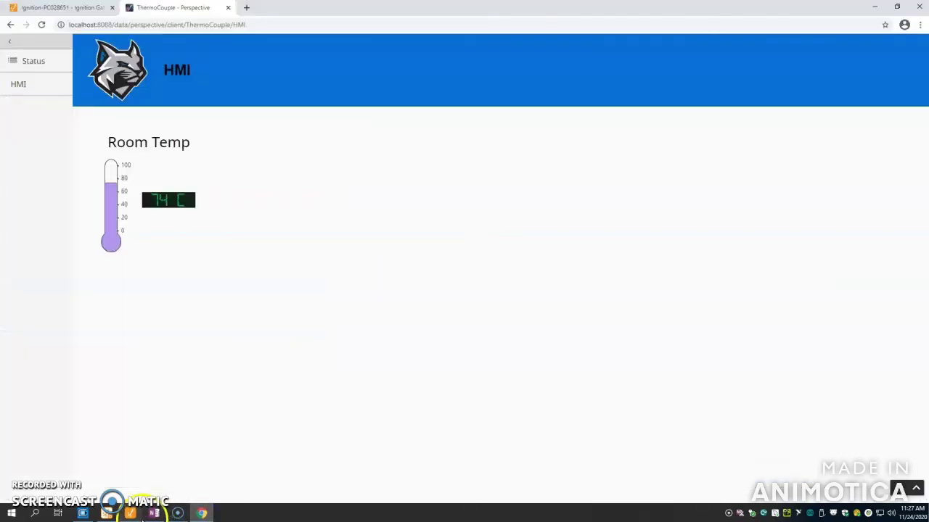
click(130, 513)
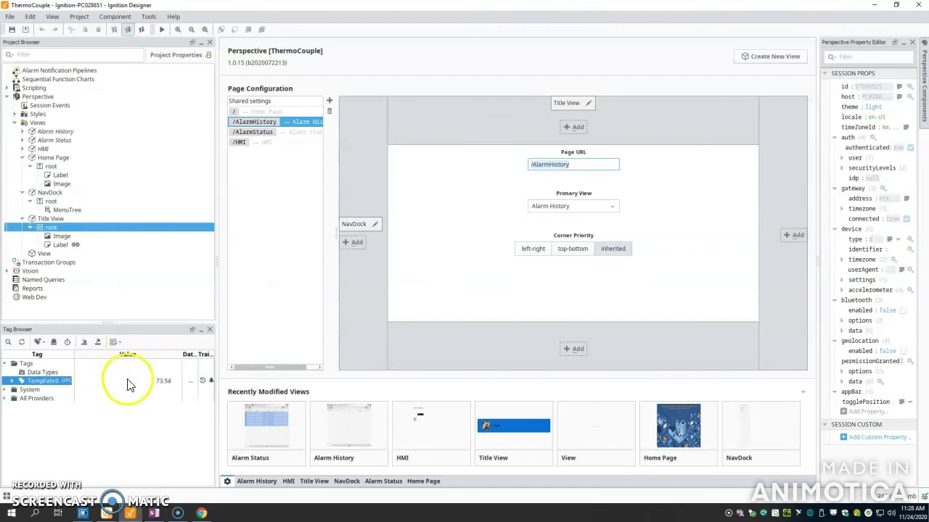
drag(178, 384, 41, 381)
right_click(41, 380)
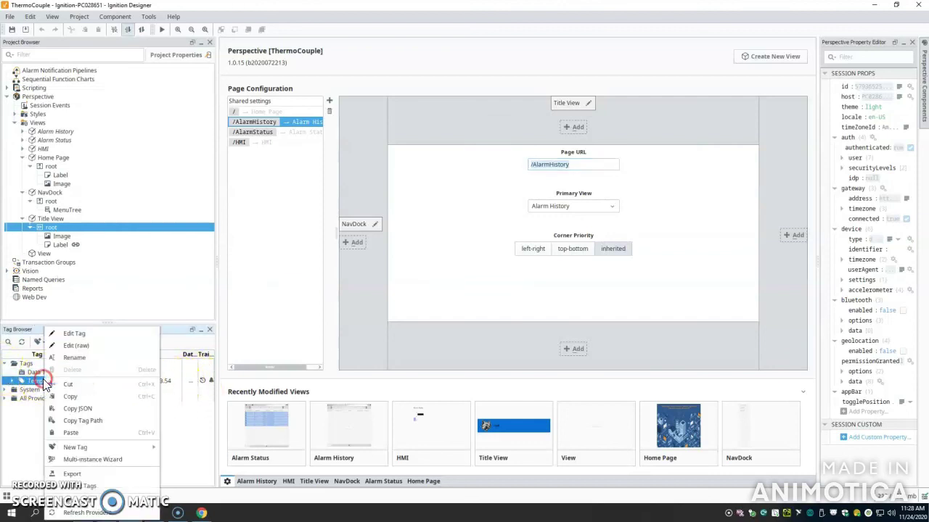
click(87, 341)
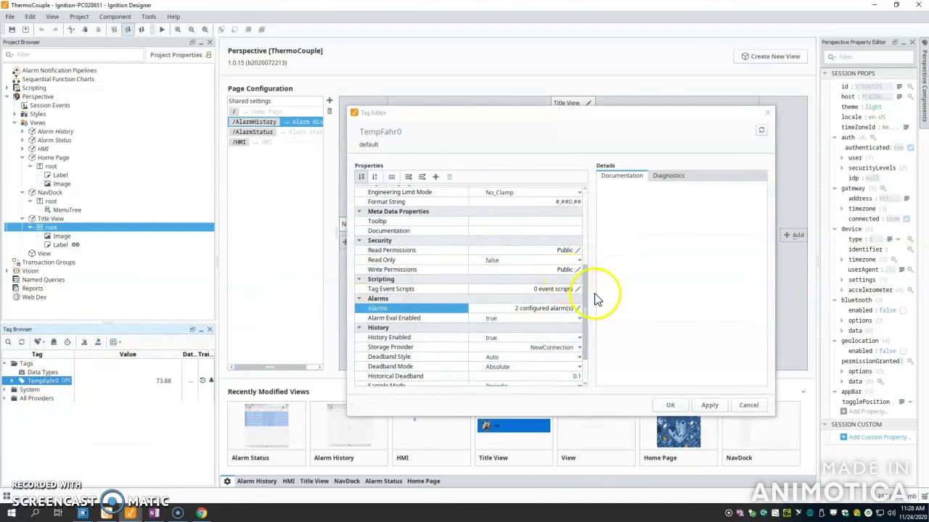
click(577, 309)
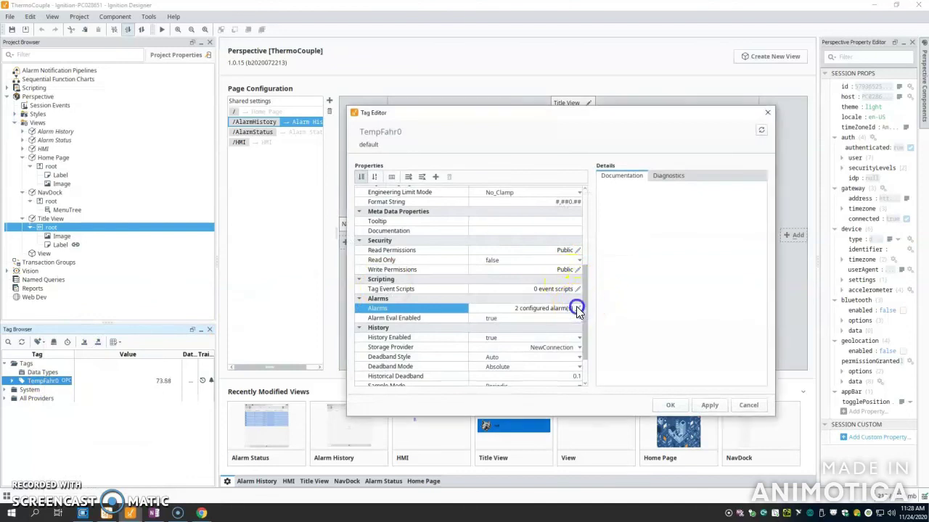
click(421, 177)
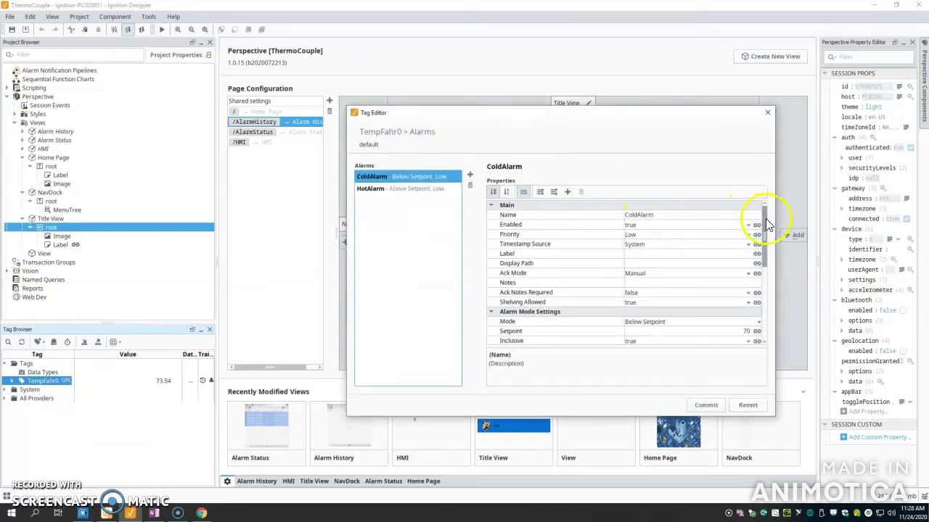
drag(765, 219, 747, 257)
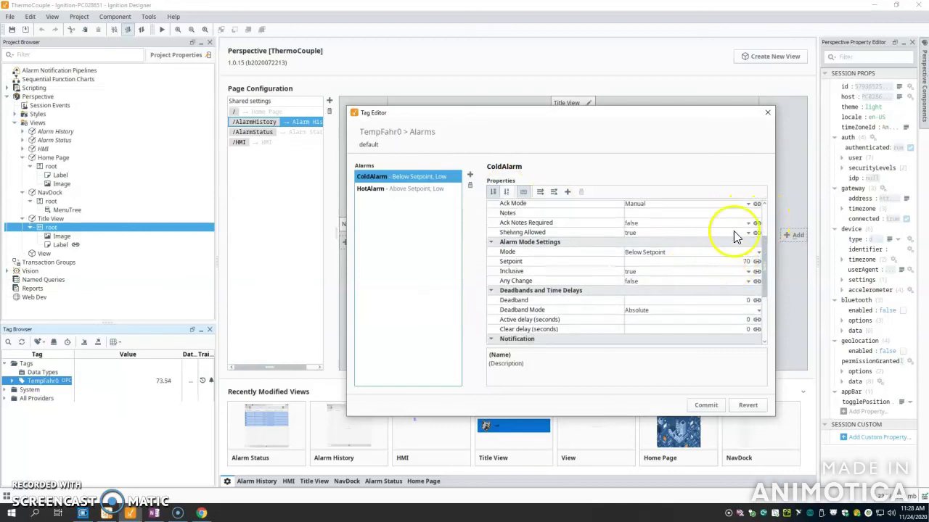
click(767, 114)
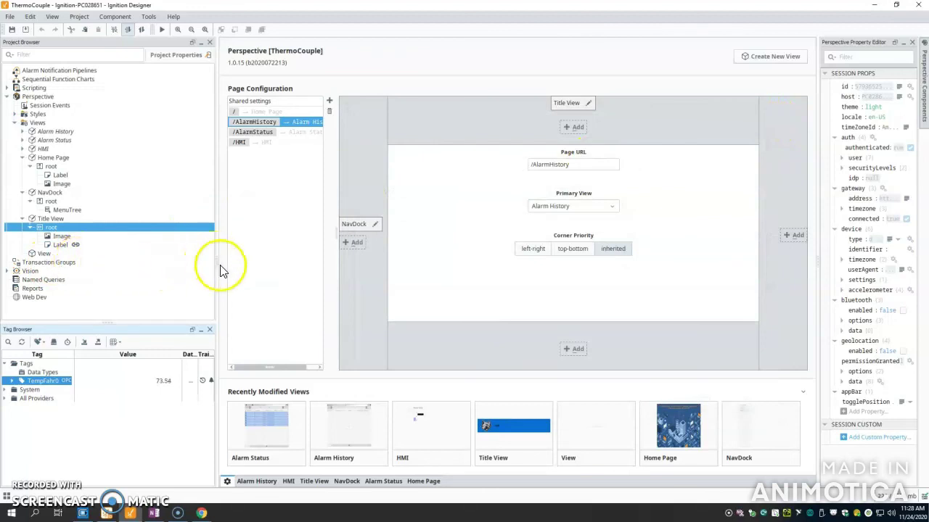
double_click(51, 219)
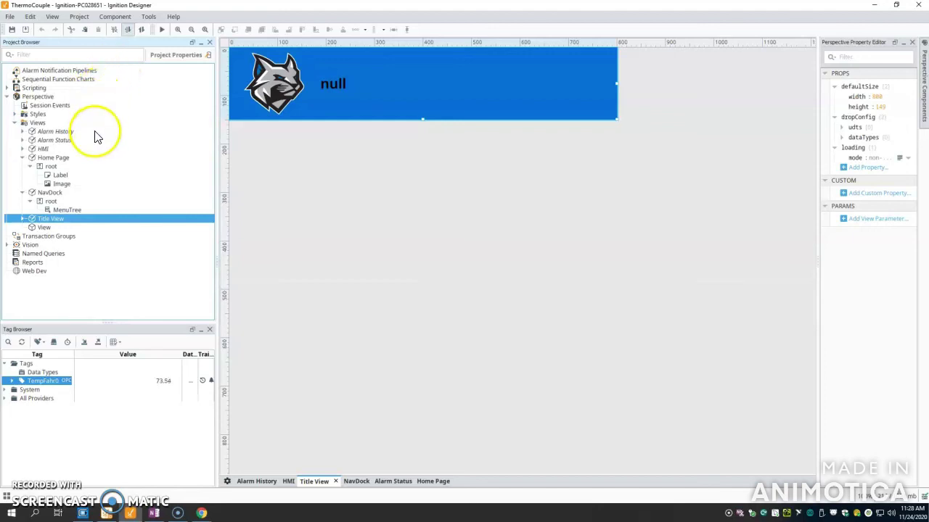
- Expand Styles to list FlashingAlarm, Header, Header2 and Label
click(14, 114)
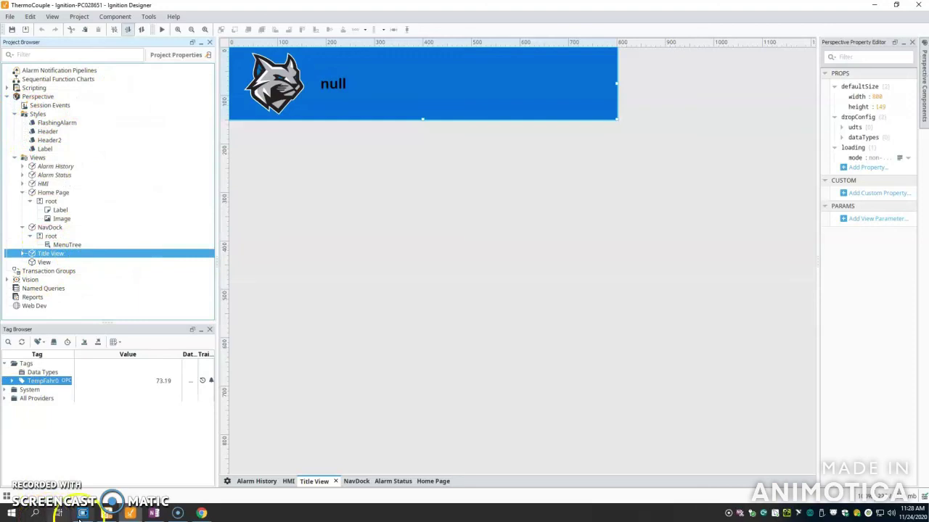
- Bring the Perspective session forward and return its nav menu to Home Page, Status and Alarms
mouse_move(194, 518)
click(203, 475)
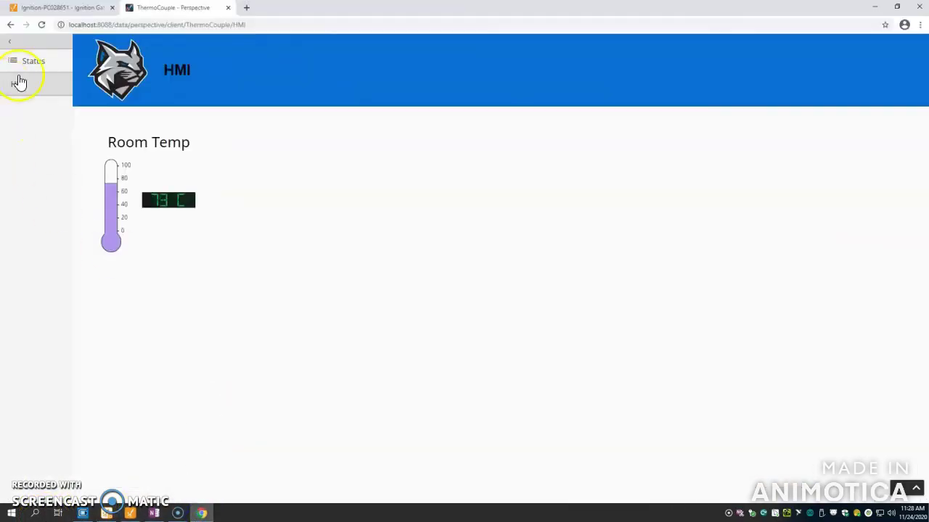
click(14, 46)
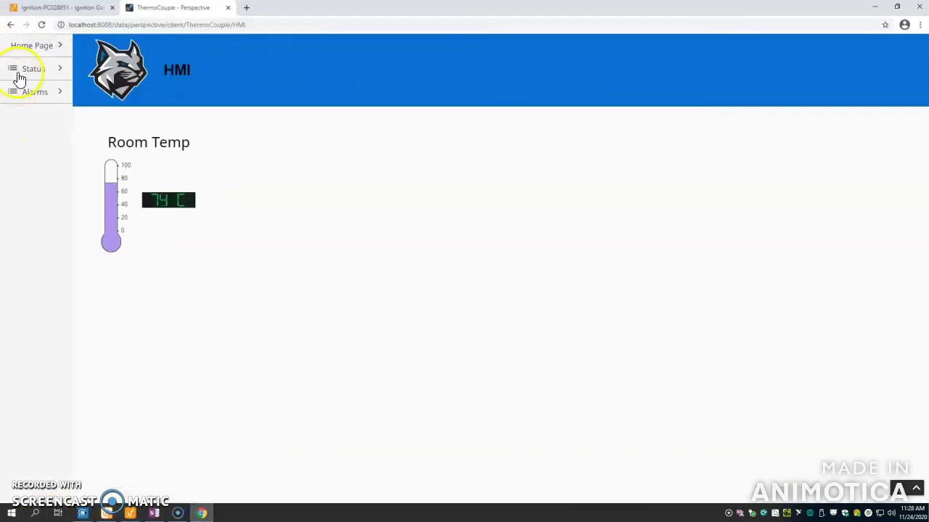
click(19, 76)
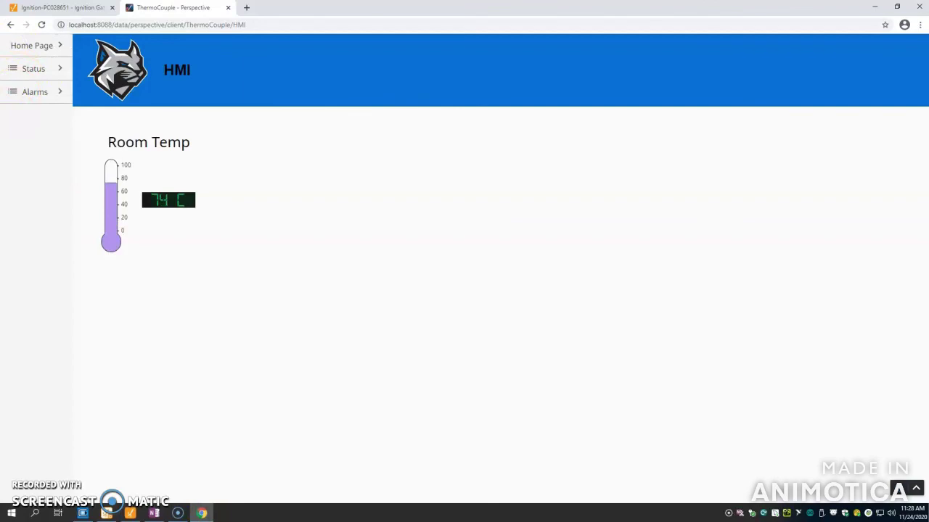